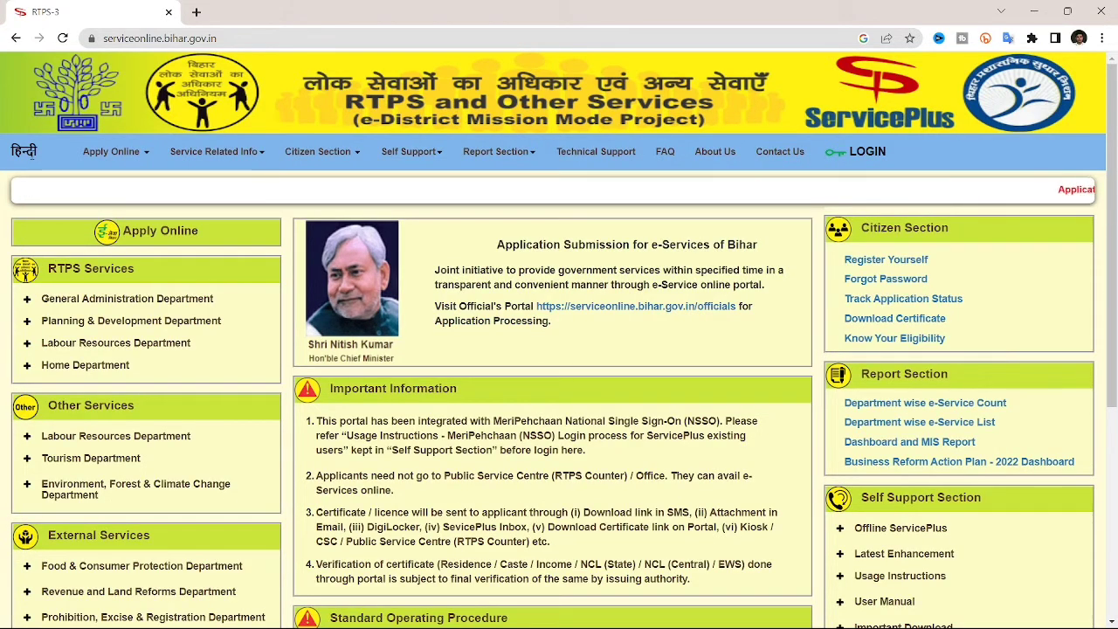
Go through Apply Online > RTPS Services > General Administration Department to the Block Level Caste Certificate form.
{"action": "left_click", "coordinate": [111, 152]}
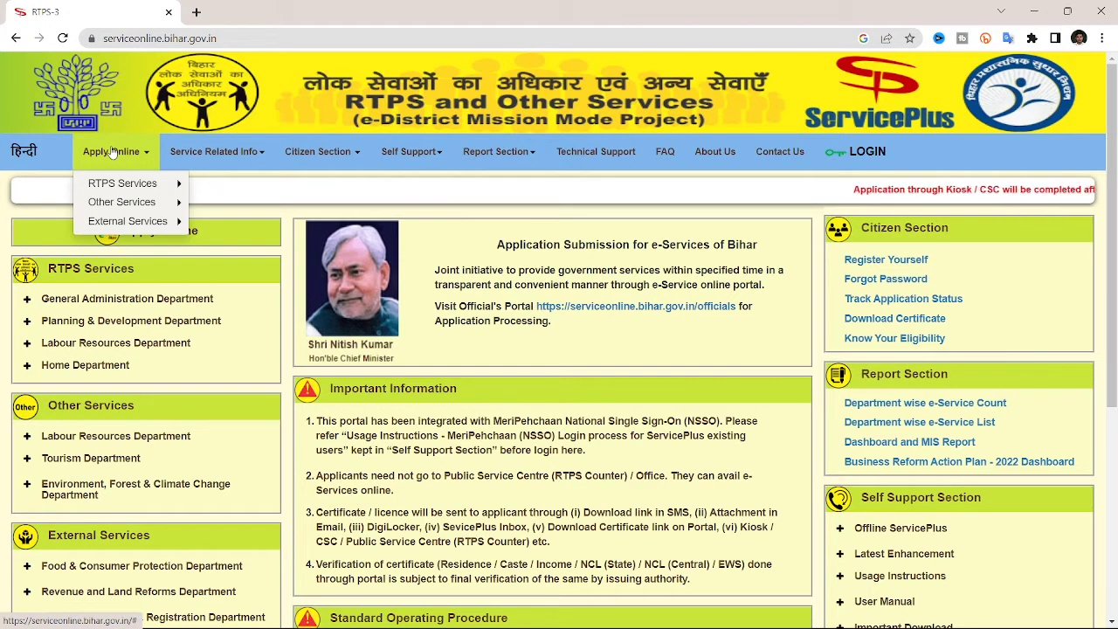
{"action": "mouse_move", "coordinate": [122, 183]}
{"action": "mouse_move", "coordinate": [278, 187]}
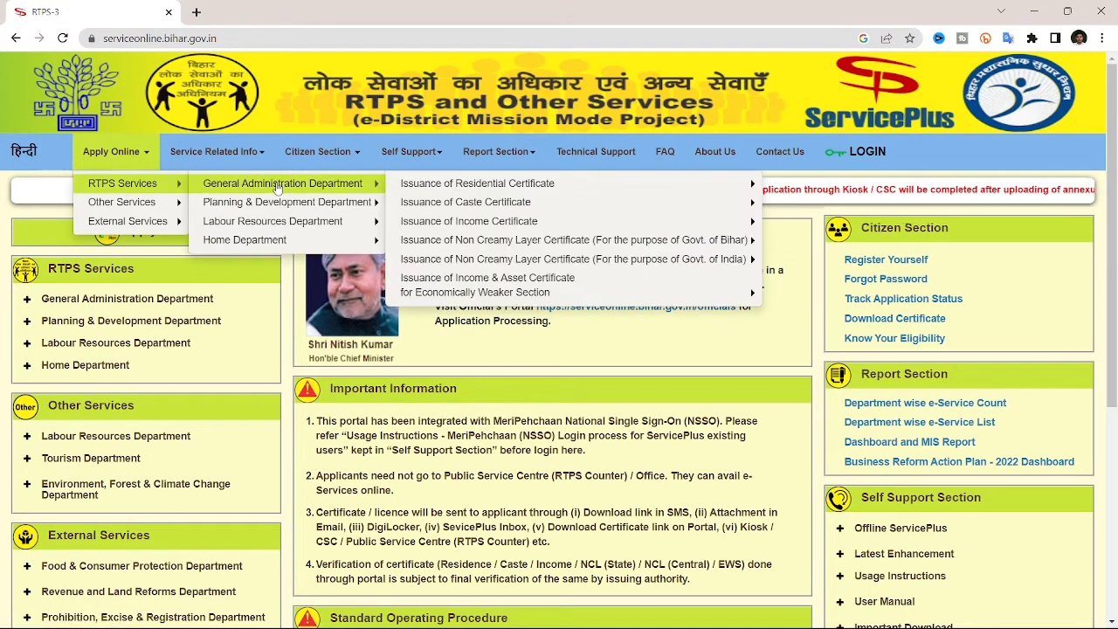
{"action": "mouse_move", "coordinate": [516, 183]}
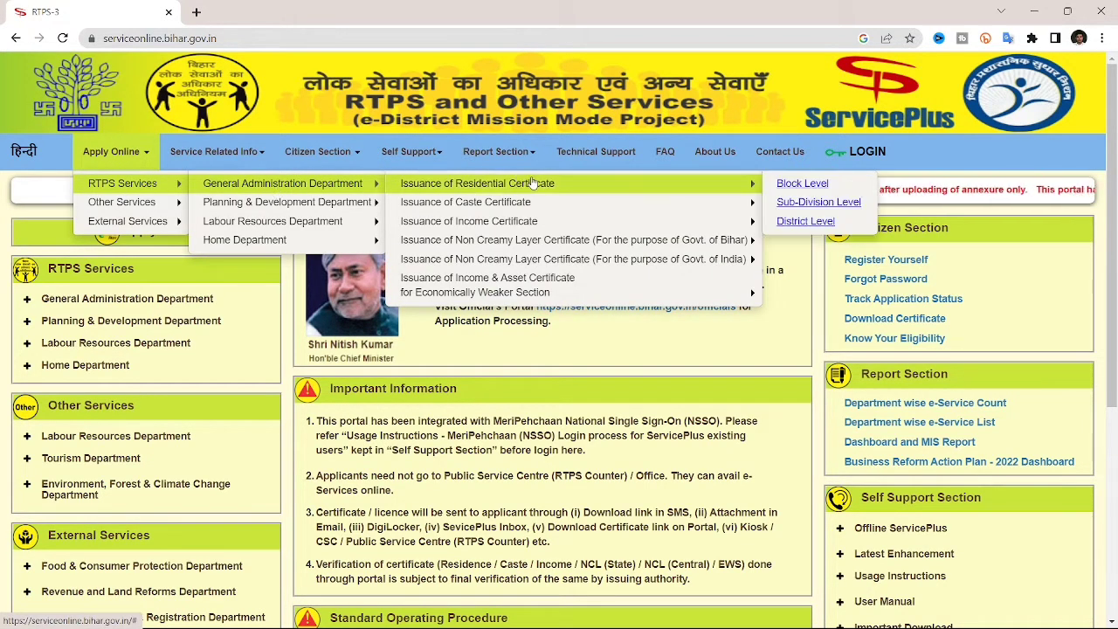
{"action": "mouse_move", "coordinate": [530, 207]}
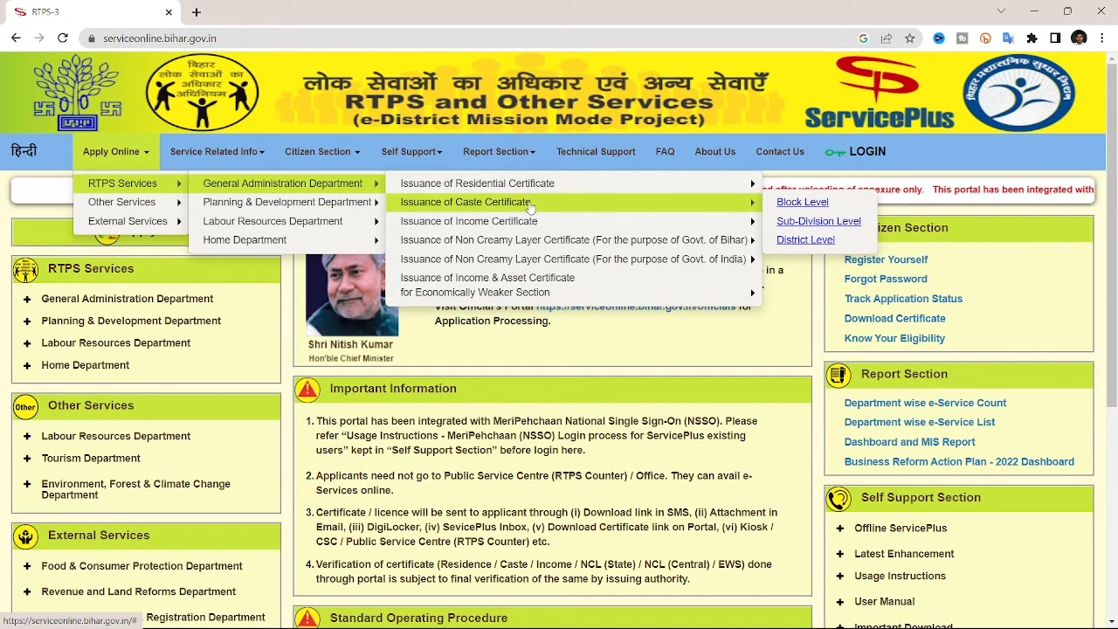
{"action": "mouse_move", "coordinate": [530, 226]}
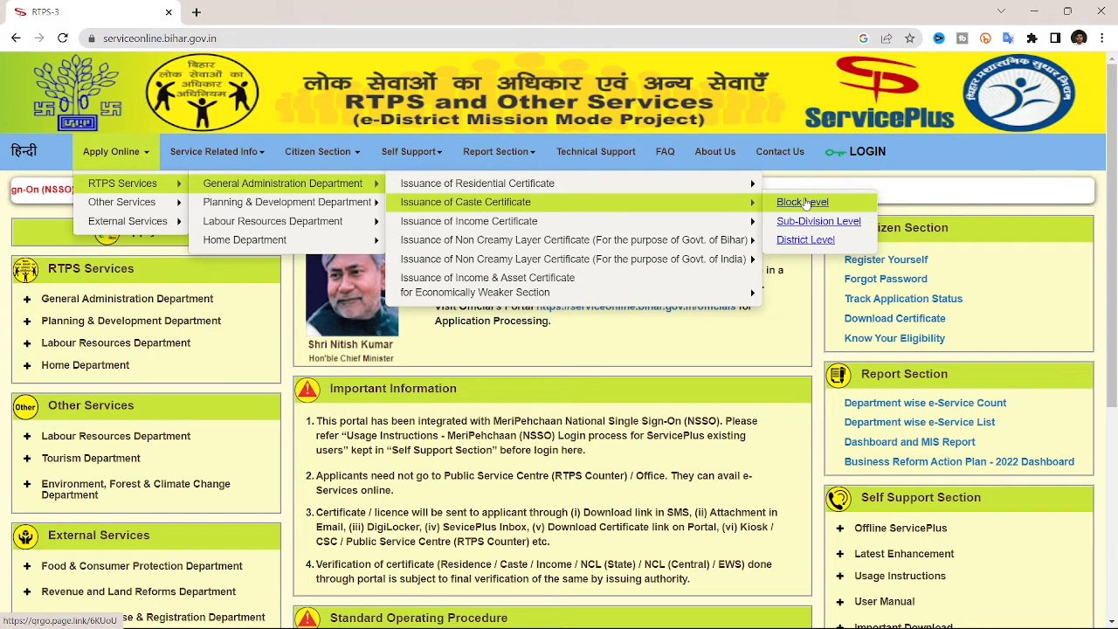
{"action": "left_click", "coordinate": [805, 202]}
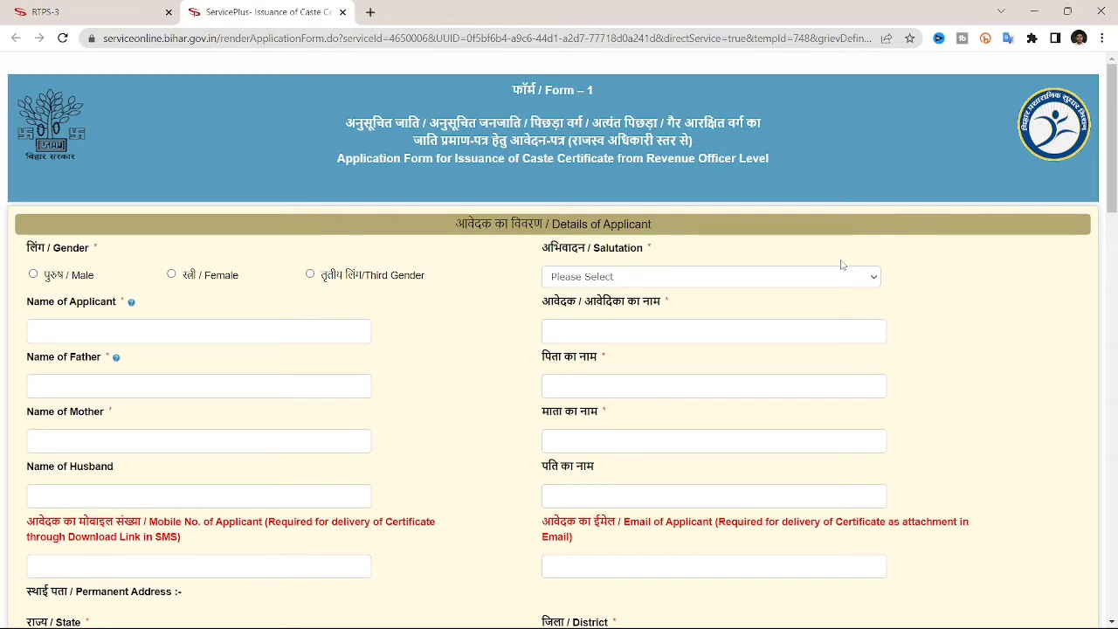
Scroll through the blank Caste Certificate Form-1 and return to the top.
{"action": "scroll", "coordinate": [841, 265], "scroll_direction": "down", "scroll_amount": 8}
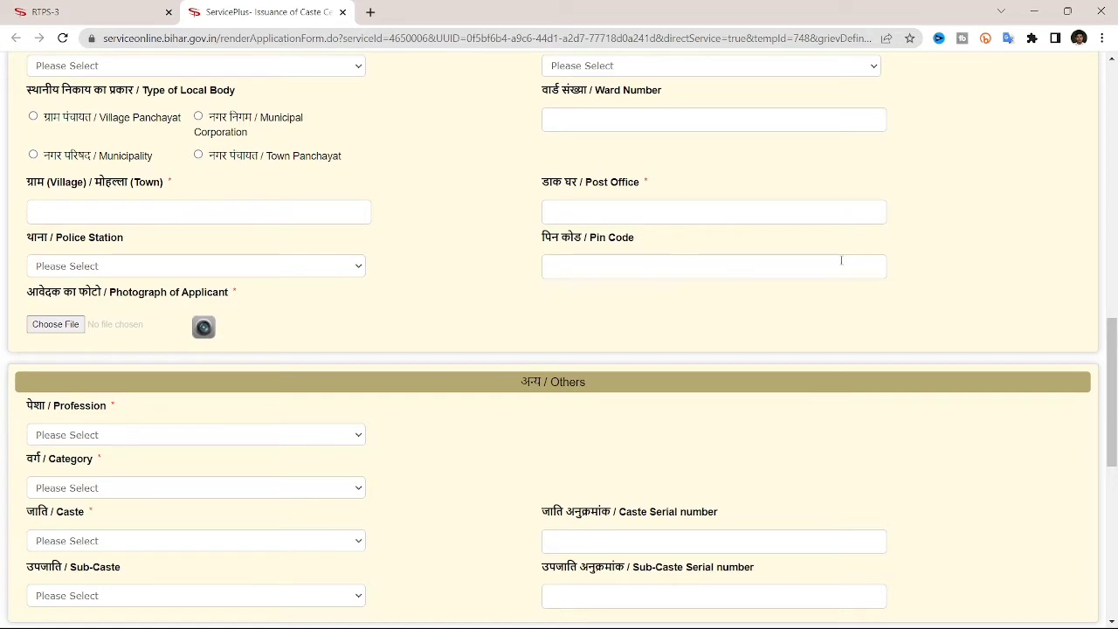
{"action": "scroll", "coordinate": [841, 259], "scroll_direction": "up", "scroll_amount": 10}
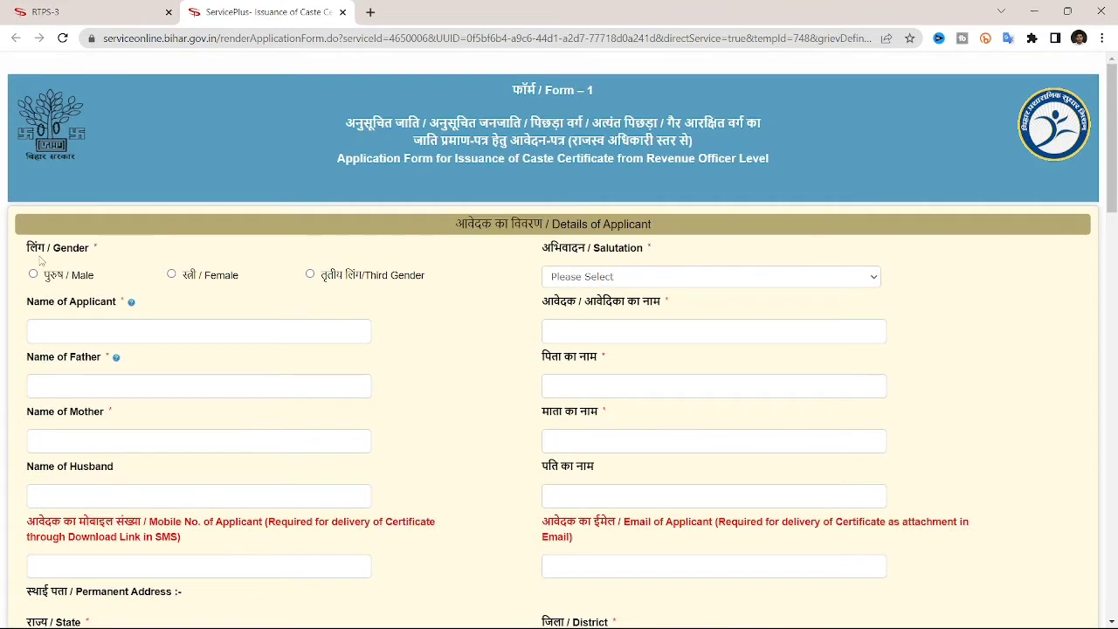
Set gender to Male and salutation to श्री, after checking the Female salutation choices.
{"action": "left_click", "coordinate": [33, 274]}
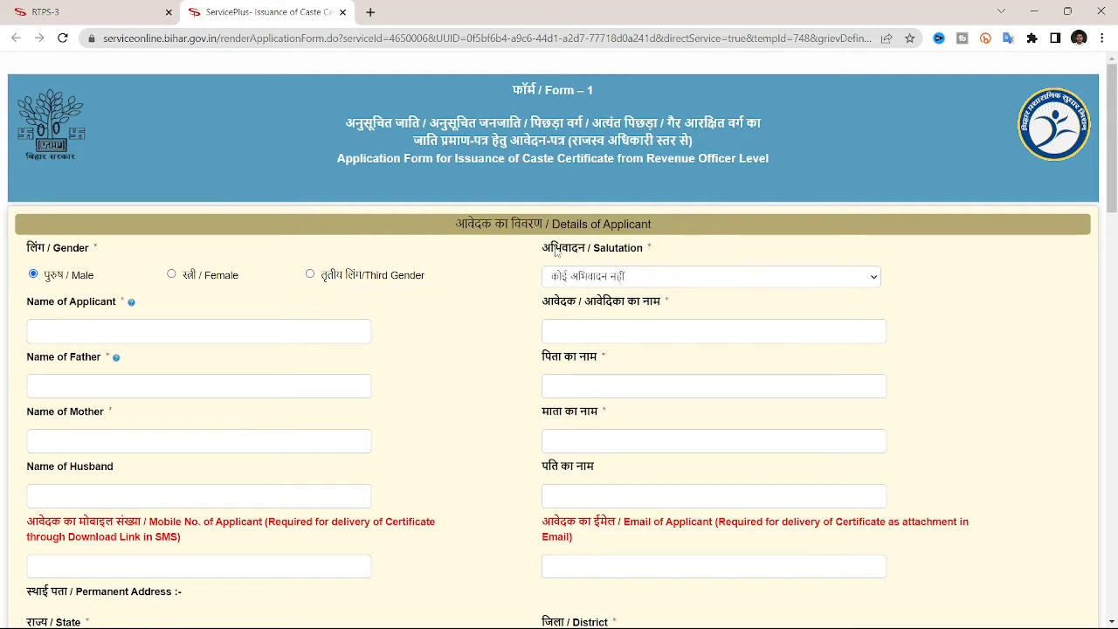
{"action": "left_click", "coordinate": [638, 278]}
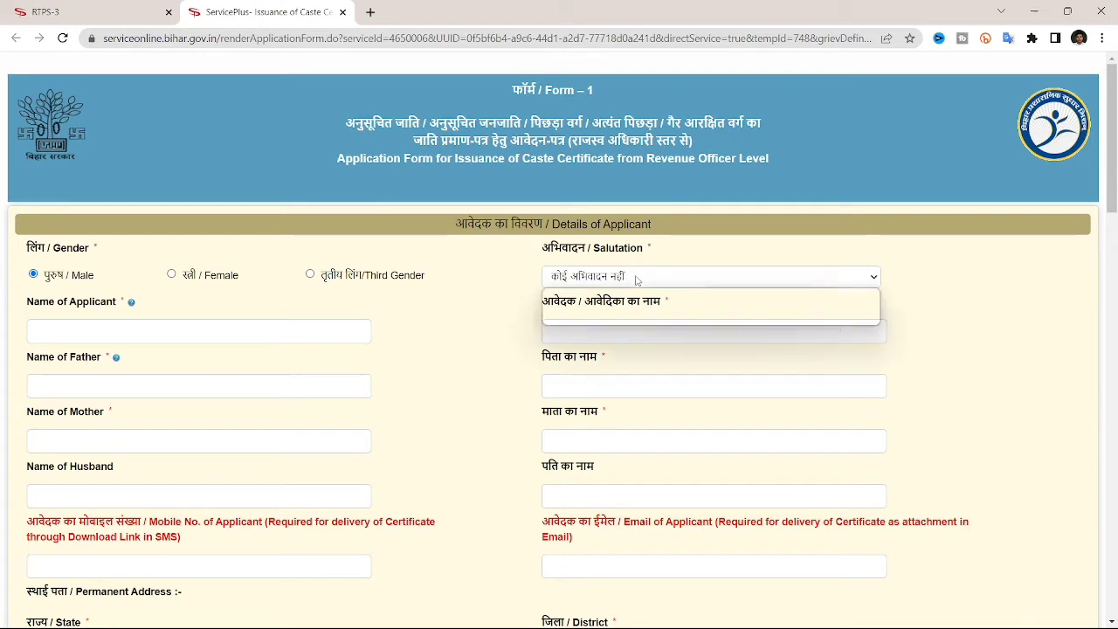
{"action": "left_click", "coordinate": [168, 278]}
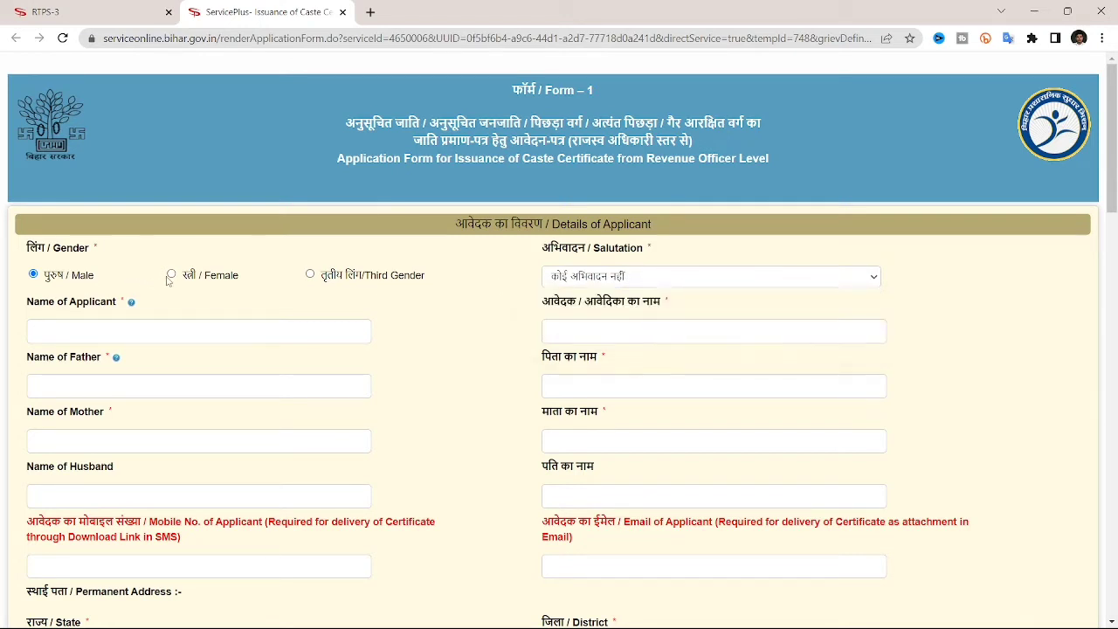
{"action": "left_click", "coordinate": [169, 276]}
{"action": "left_click", "coordinate": [682, 277]}
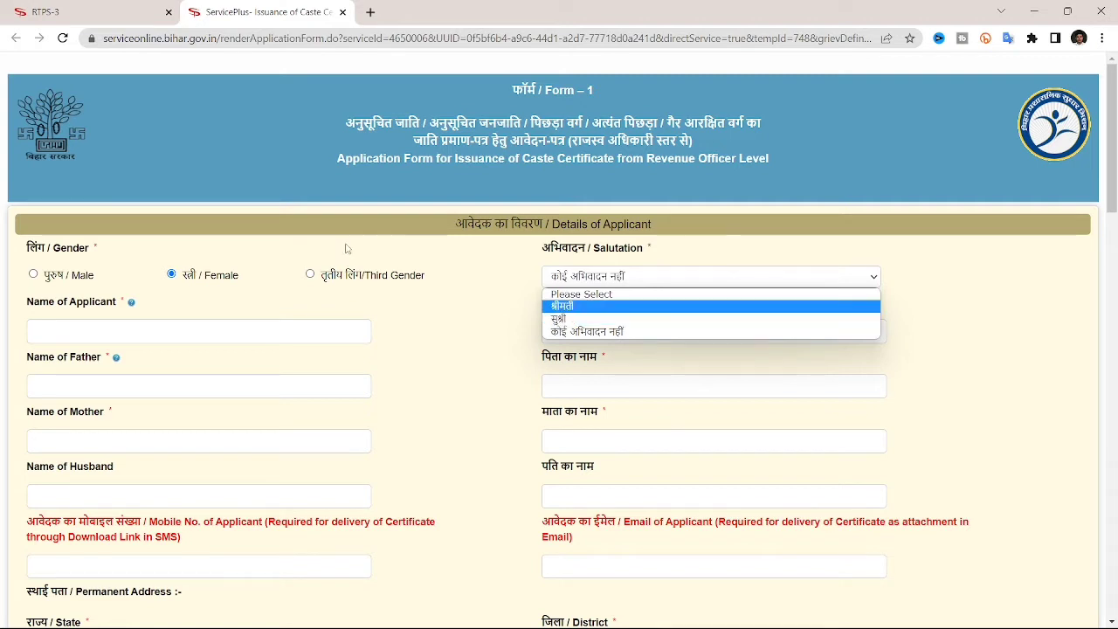
{"action": "left_click", "coordinate": [36, 279]}
{"action": "left_click", "coordinate": [34, 275]}
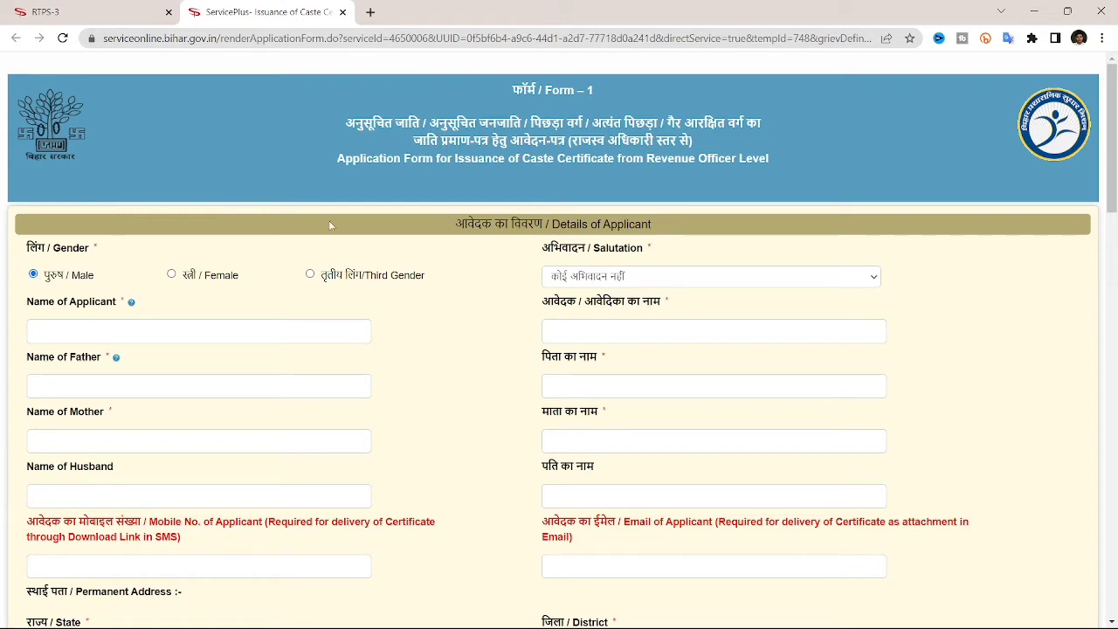
{"action": "left_click", "coordinate": [697, 273]}
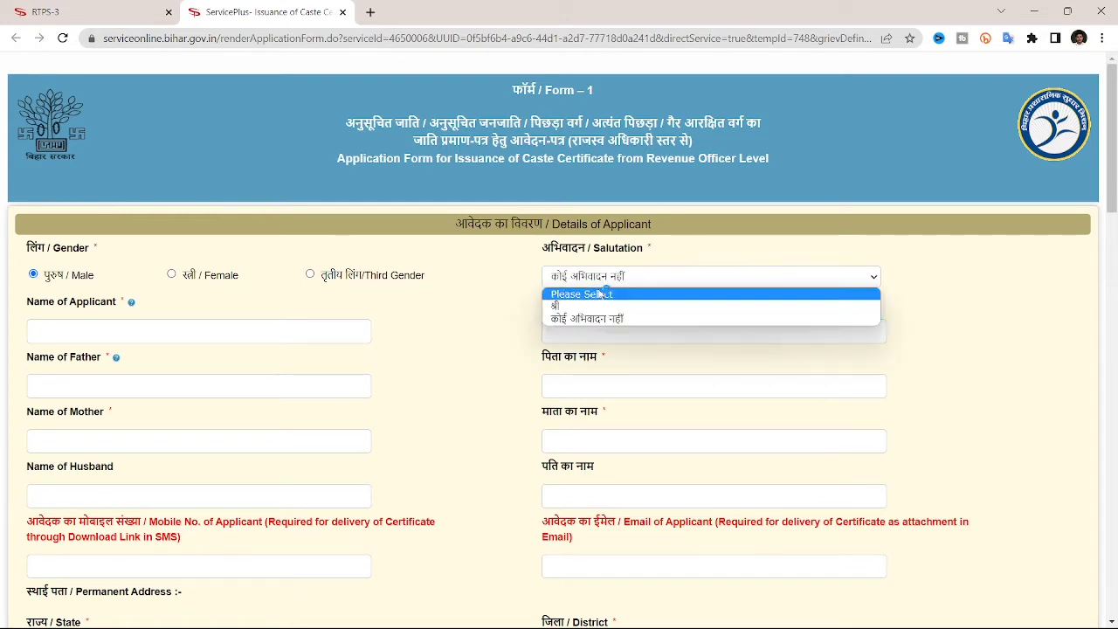
{"action": "left_click", "coordinate": [580, 306]}
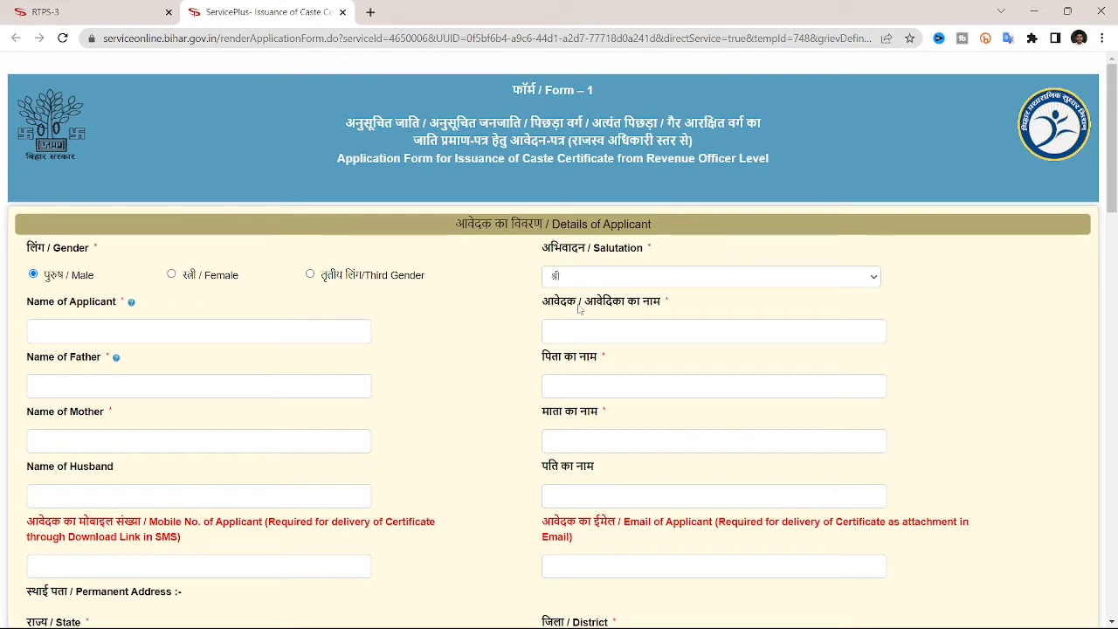
{"action": "scroll", "coordinate": [579, 307], "scroll_direction": "down", "scroll_amount": 1}
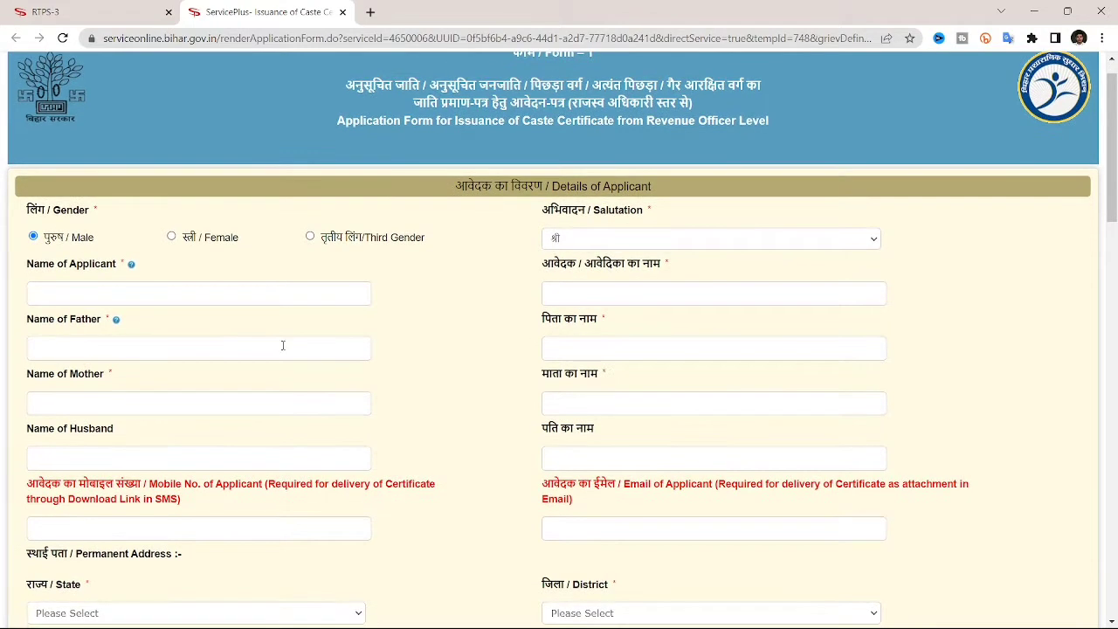
Enter the applicant's full name in English so the Hindi name field fills in automatically.
{"action": "left_click_drag", "start_coordinate": [27, 264], "coordinate": [120, 270]}
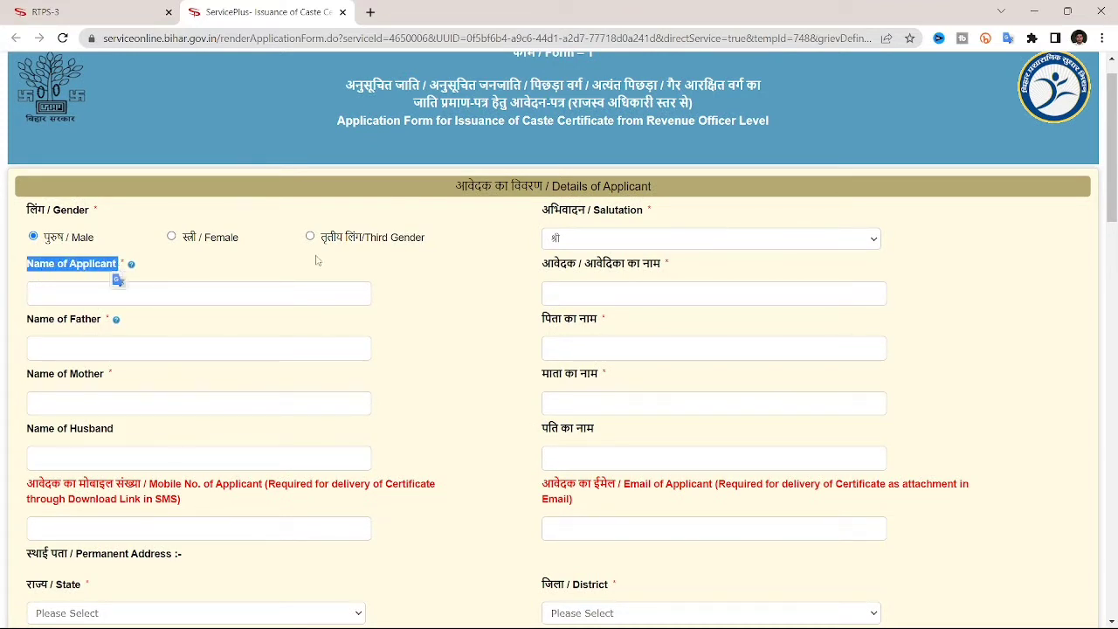
{"action": "left_click_drag", "start_coordinate": [544, 265], "coordinate": [691, 269]}
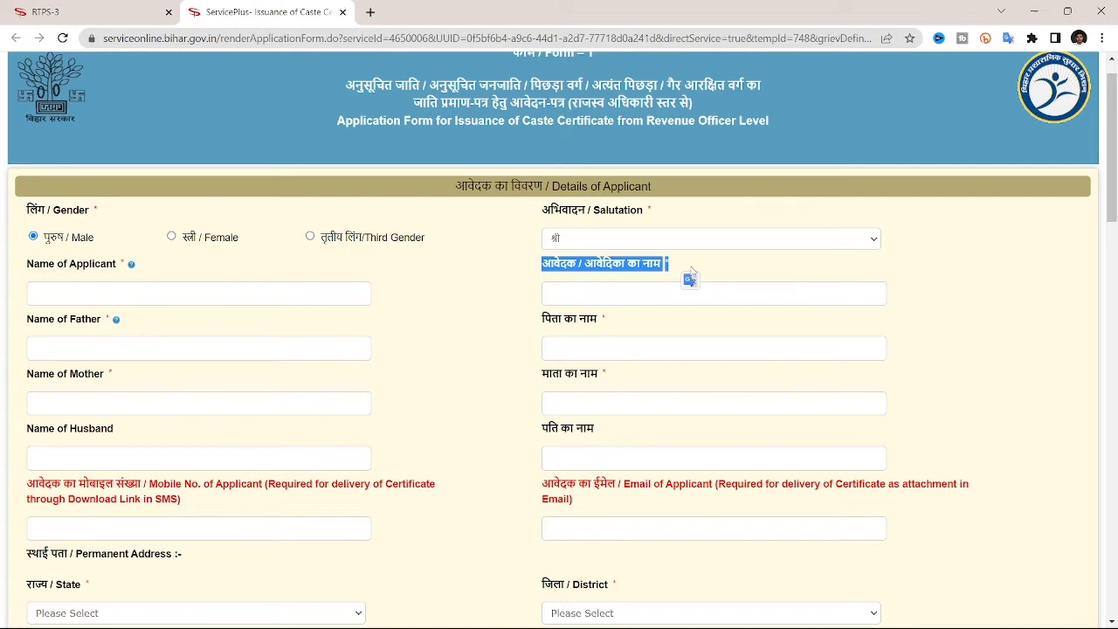
{"action": "left_click", "coordinate": [174, 298]}
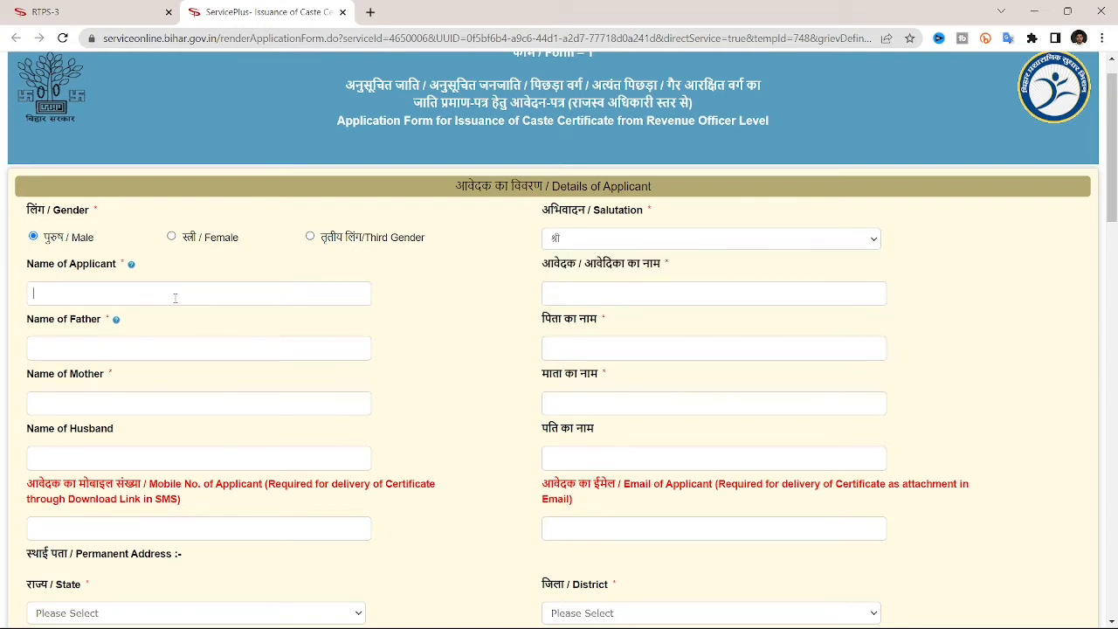
{"action": "scroll", "coordinate": [33, 341], "scroll_direction": "down", "scroll_amount": 1}
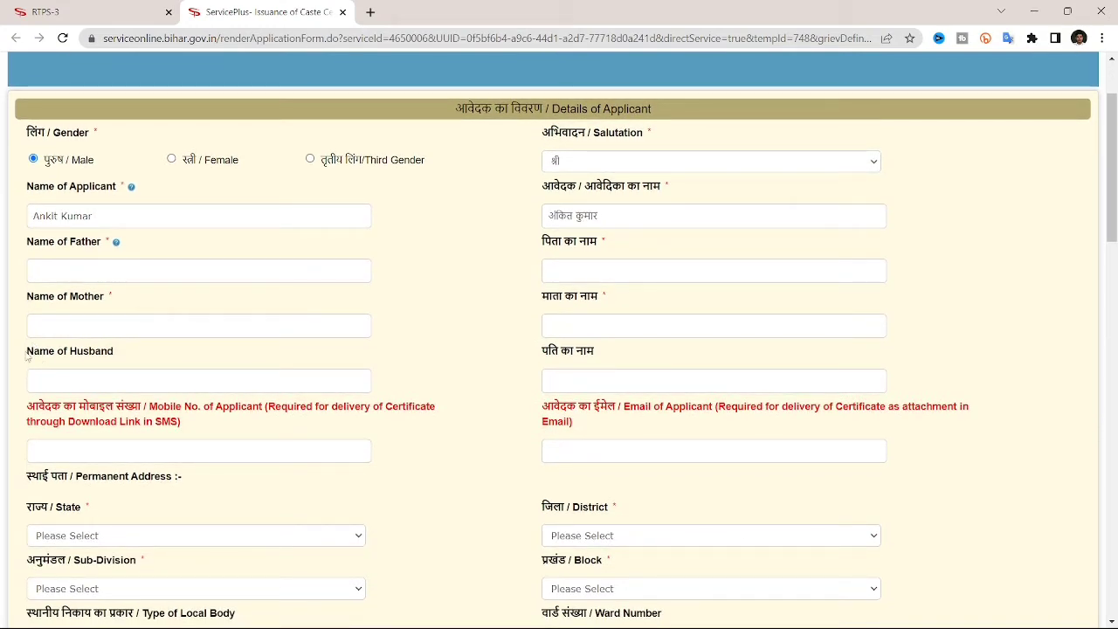
{"action": "left_click_drag", "start_coordinate": [27, 357], "coordinate": [132, 358]}
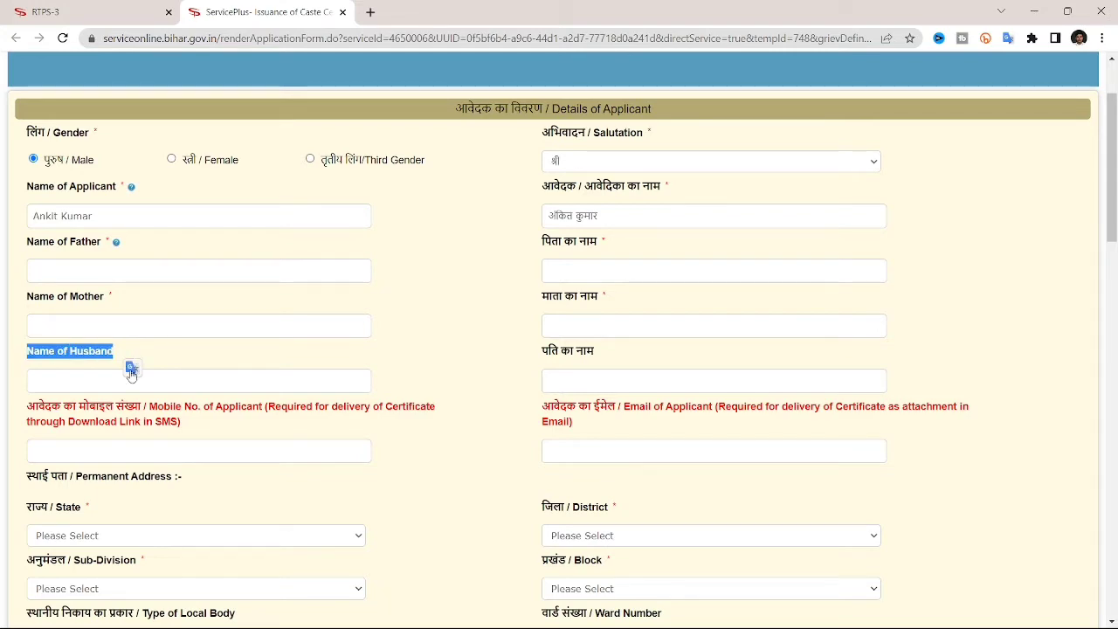
{"action": "scroll", "coordinate": [337, 343], "scroll_direction": "down", "scroll_amount": 1}
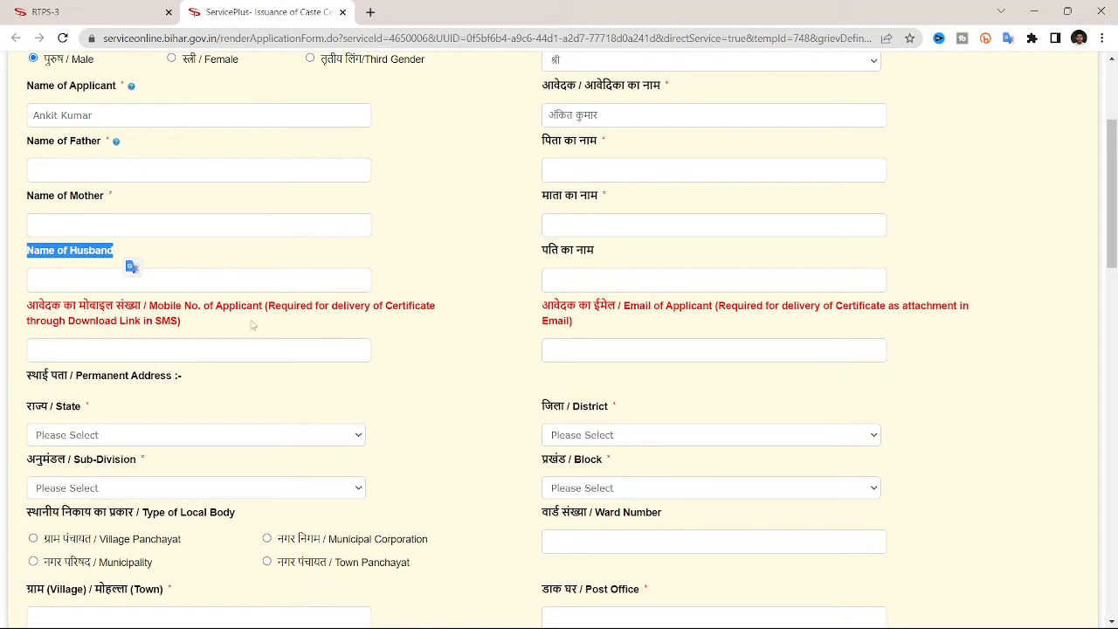
{"action": "left_click_drag", "start_coordinate": [28, 307], "coordinate": [148, 318]}
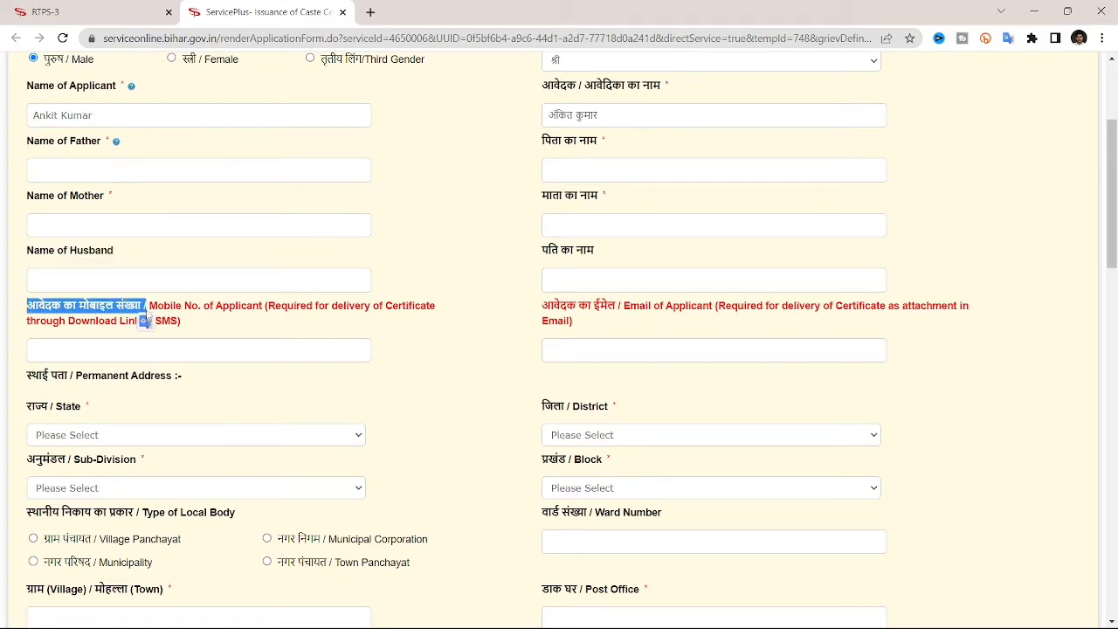
{"action": "scroll", "coordinate": [146, 319], "scroll_direction": "down", "scroll_amount": 1}
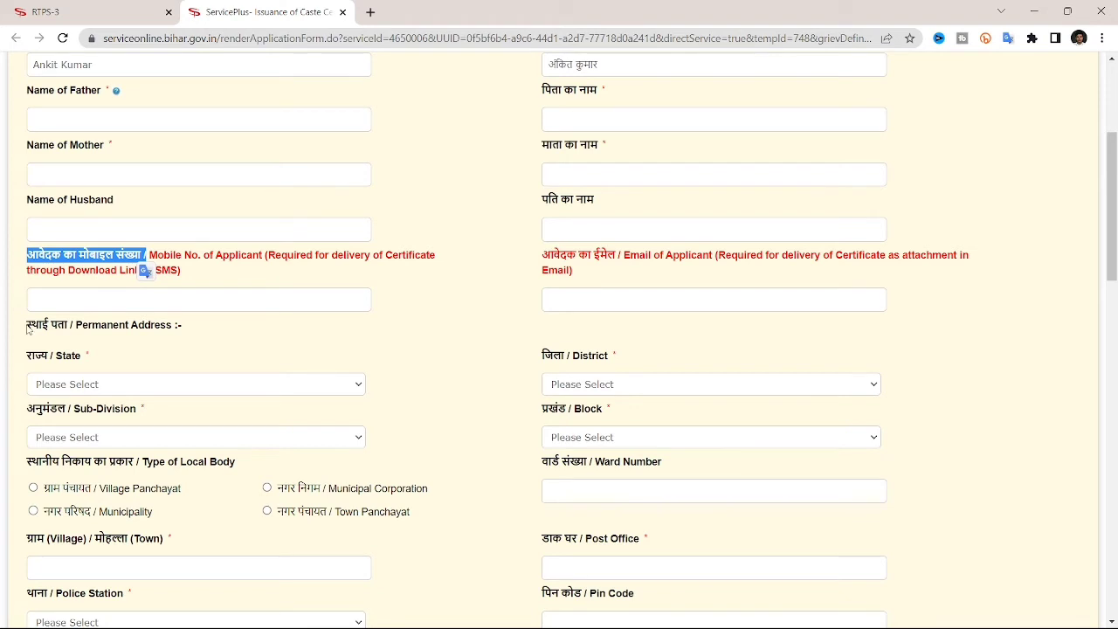
{"action": "left_click_drag", "start_coordinate": [27, 327], "coordinate": [161, 328]}
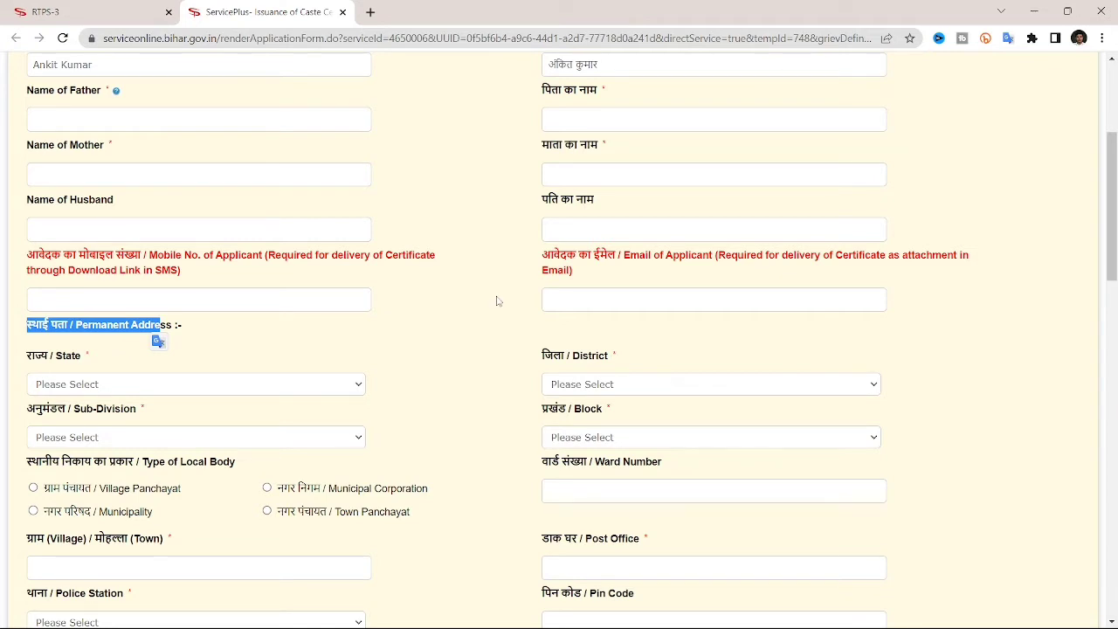
{"action": "scroll", "coordinate": [496, 300], "scroll_direction": "down", "scroll_amount": 2}
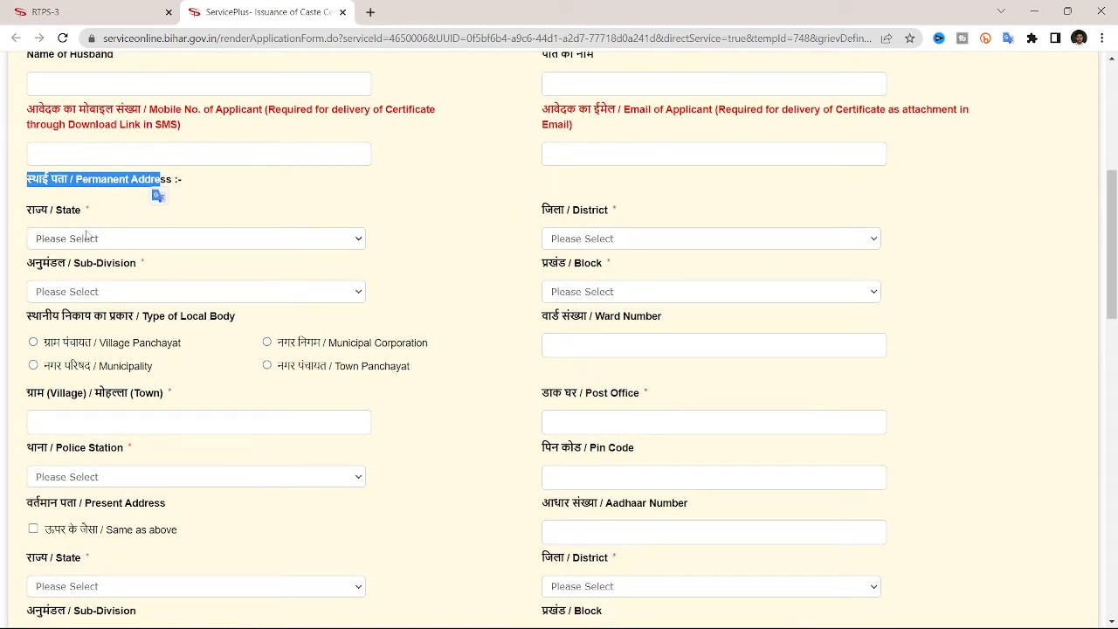
{"action": "left_click_drag", "start_coordinate": [28, 218], "coordinate": [93, 212]}
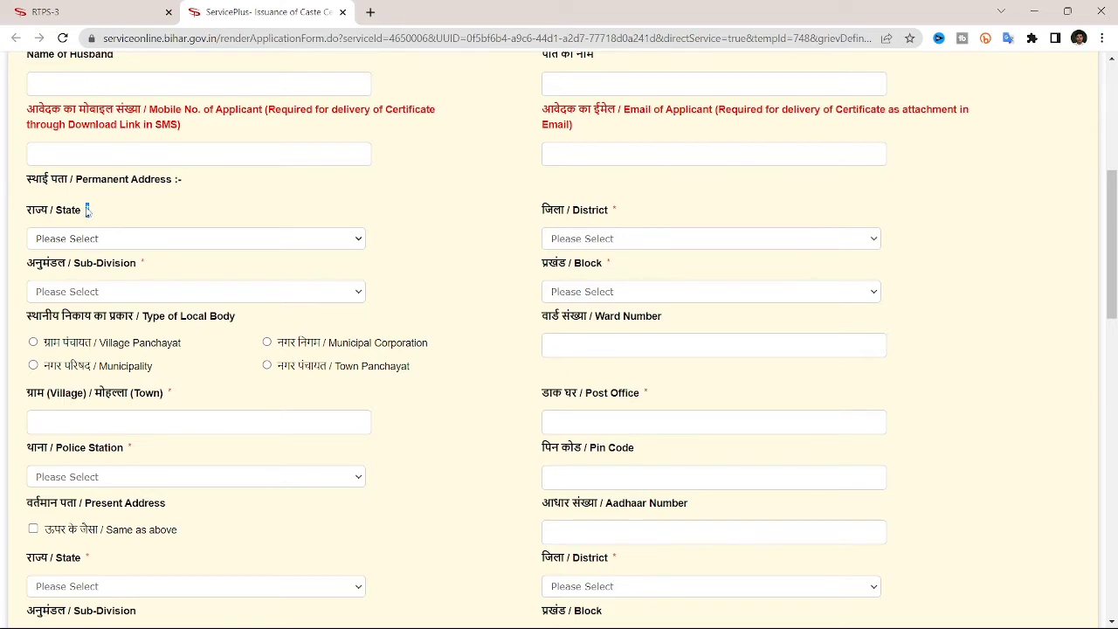
{"action": "scroll", "coordinate": [419, 252], "scroll_direction": "down", "scroll_amount": 4}
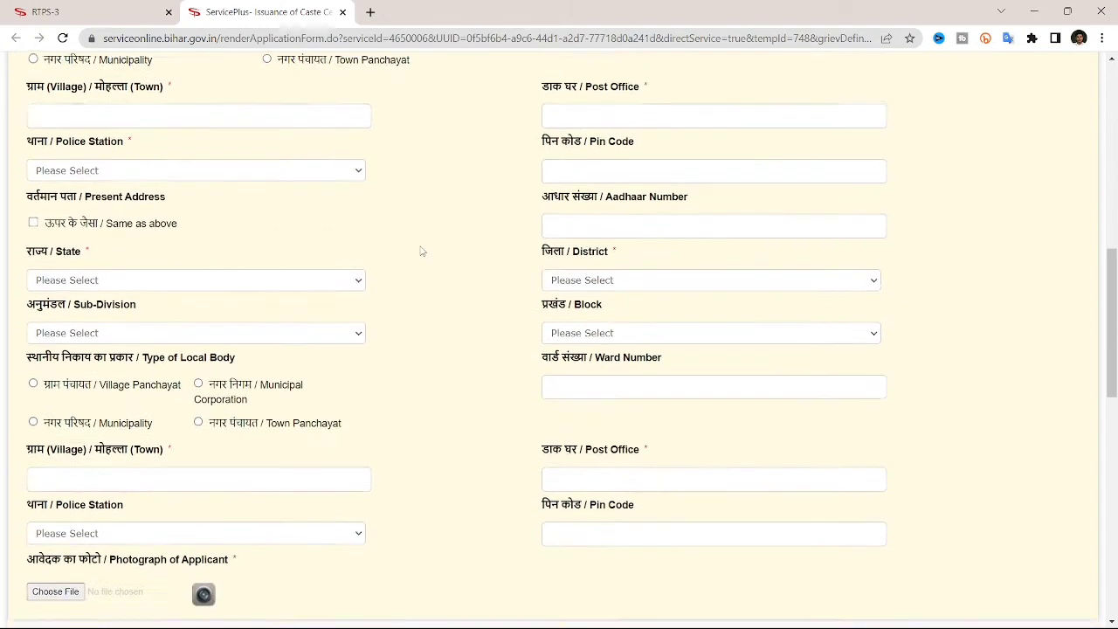
{"action": "scroll", "coordinate": [419, 252], "scroll_direction": "down", "scroll_amount": 1}
{"action": "scroll", "coordinate": [255, 293], "scroll_direction": "down", "scroll_amount": 1}
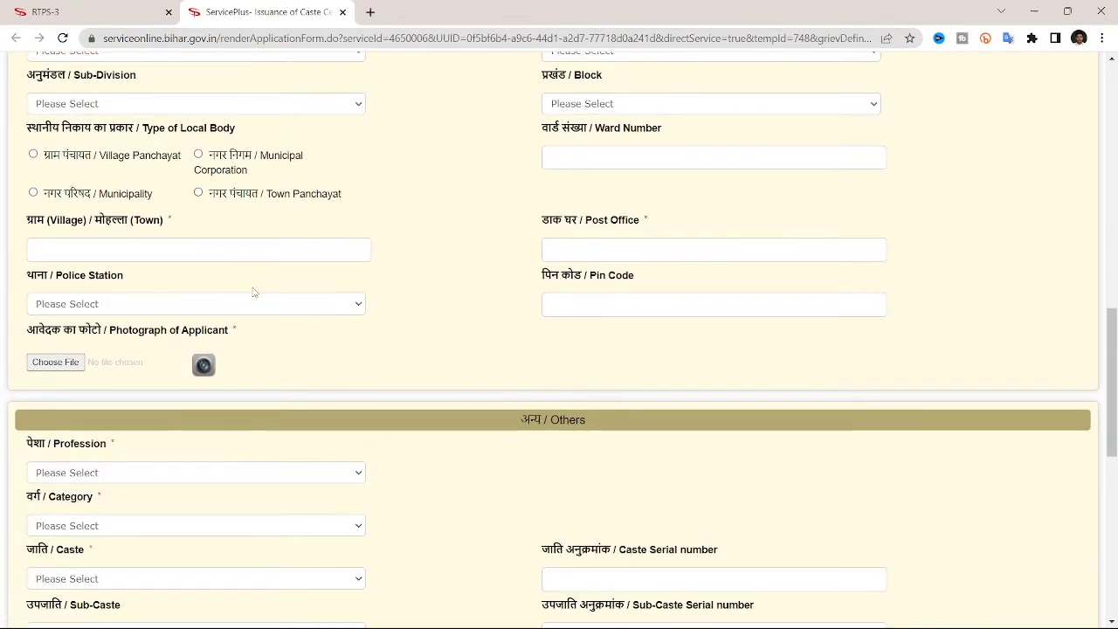
{"action": "left_click_drag", "start_coordinate": [27, 279], "coordinate": [140, 278]}
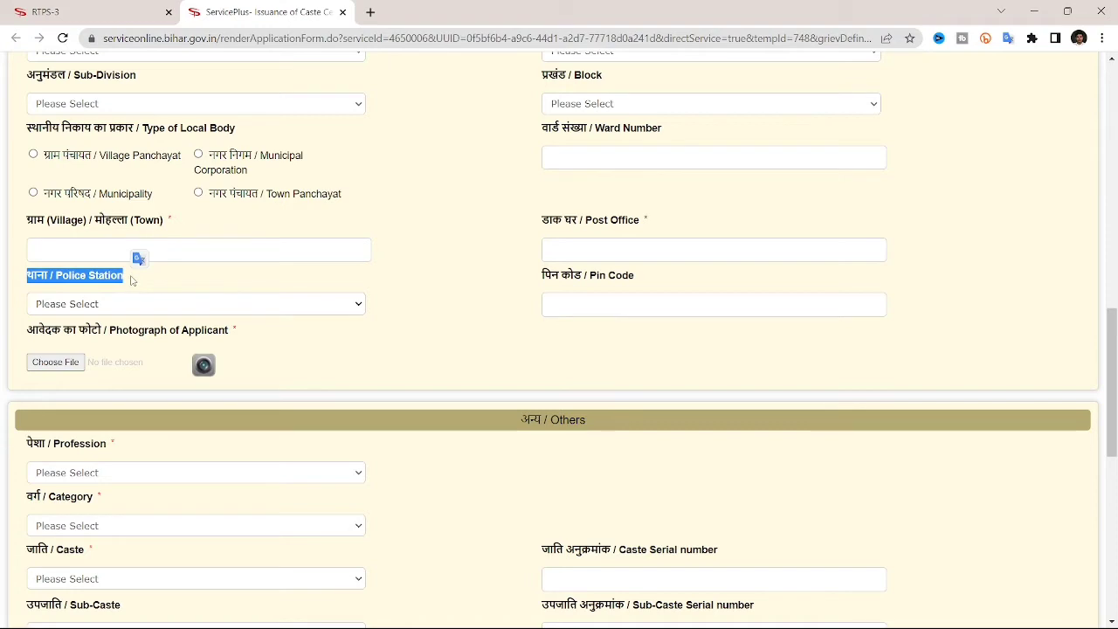
{"action": "left_click", "coordinate": [132, 281]}
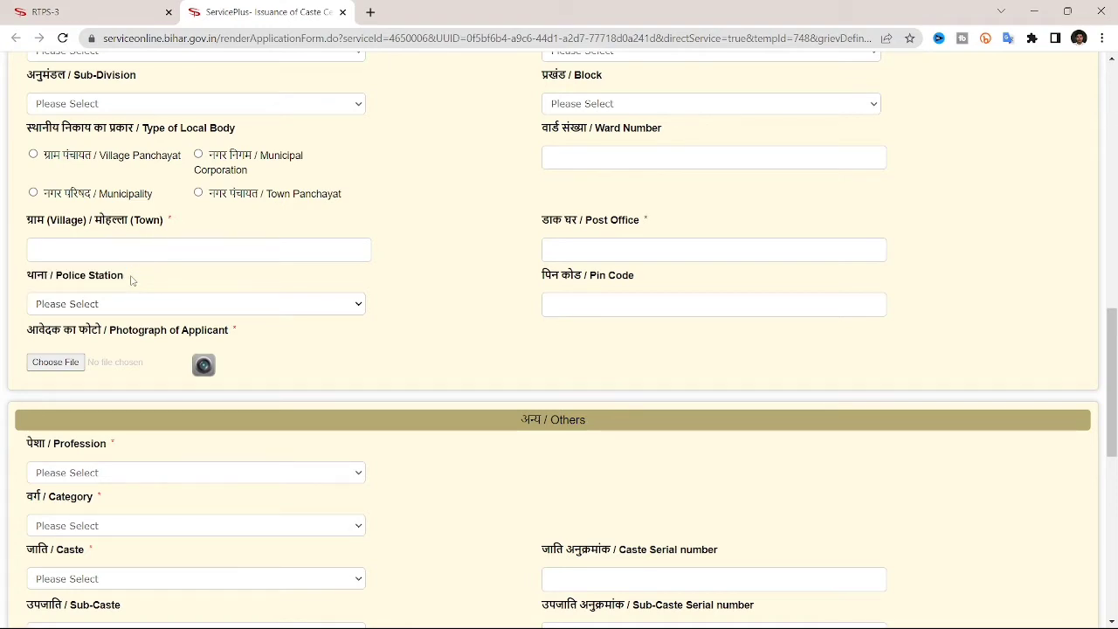
{"action": "scroll", "coordinate": [132, 280], "scroll_direction": "up", "scroll_amount": 4}
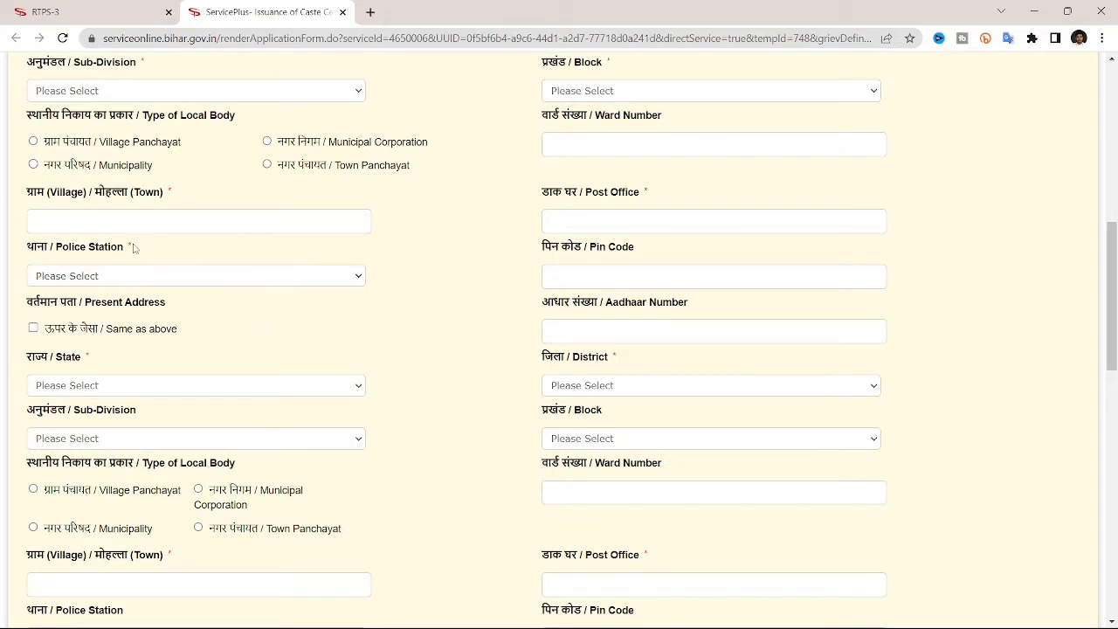
{"action": "scroll", "coordinate": [133, 248], "scroll_direction": "up", "scroll_amount": 1}
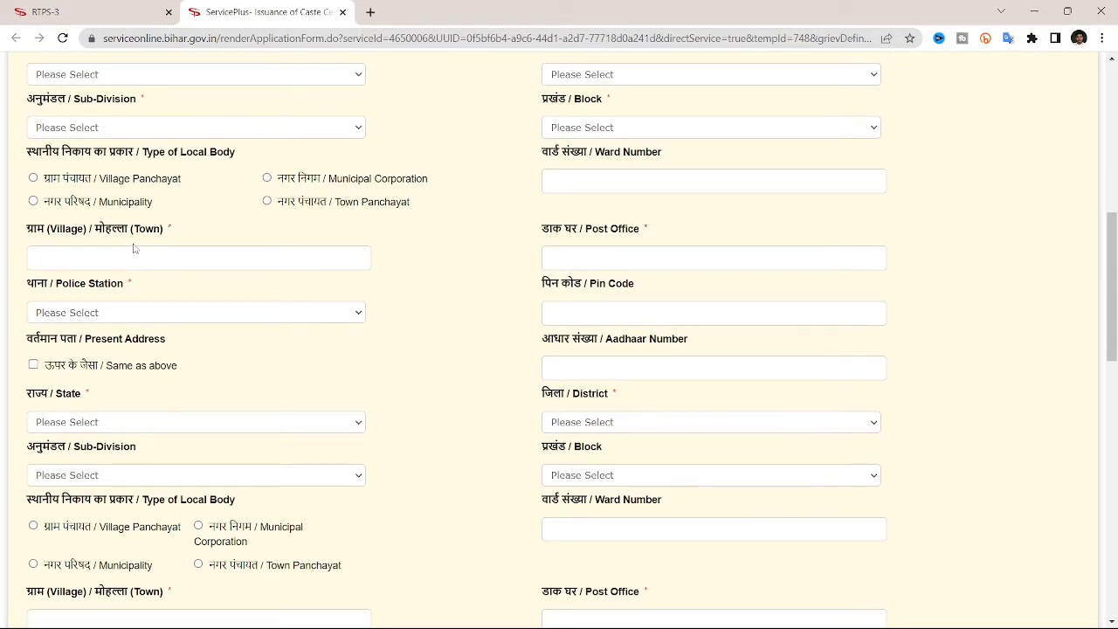
{"action": "scroll", "coordinate": [133, 249], "scroll_direction": "up", "scroll_amount": 3}
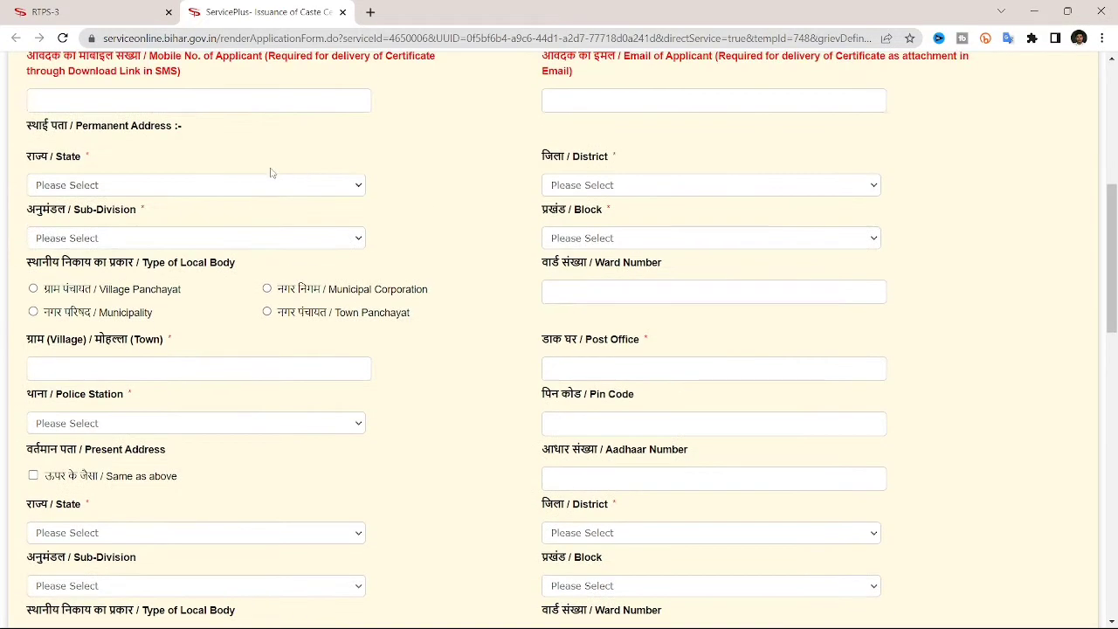
{"action": "scroll", "coordinate": [280, 177], "scroll_direction": "up", "scroll_amount": 1}
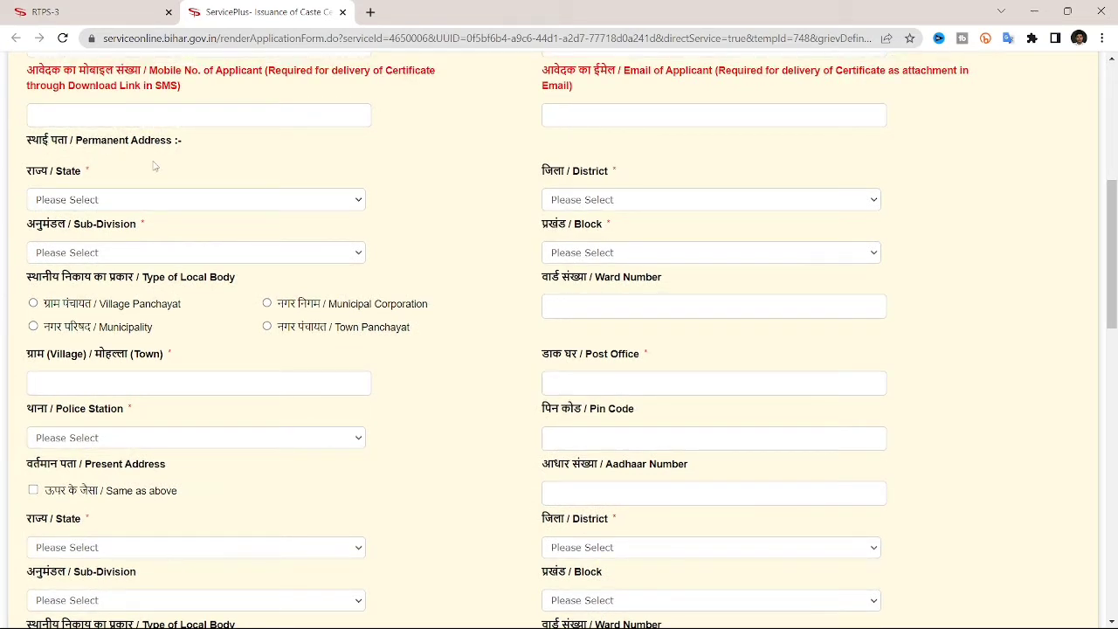
Set the permanent address to BIHAR, SITAMARHI district, SITAMARHI SADAR sub-division, BATHANAHA block.
{"action": "left_click", "coordinate": [260, 204]}
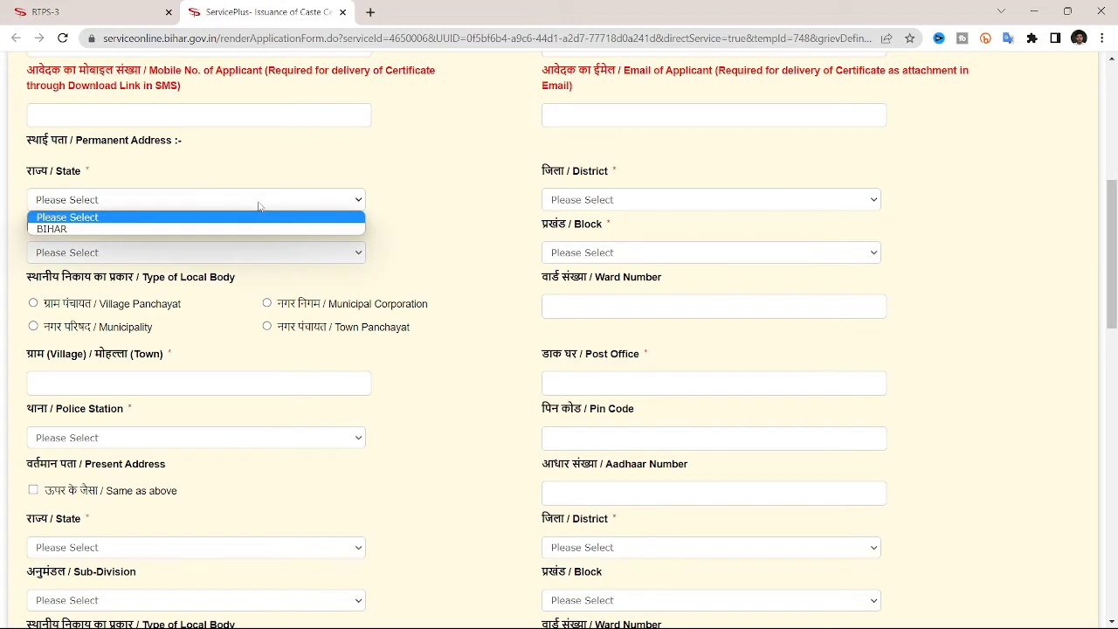
{"action": "left_click", "coordinate": [129, 238]}
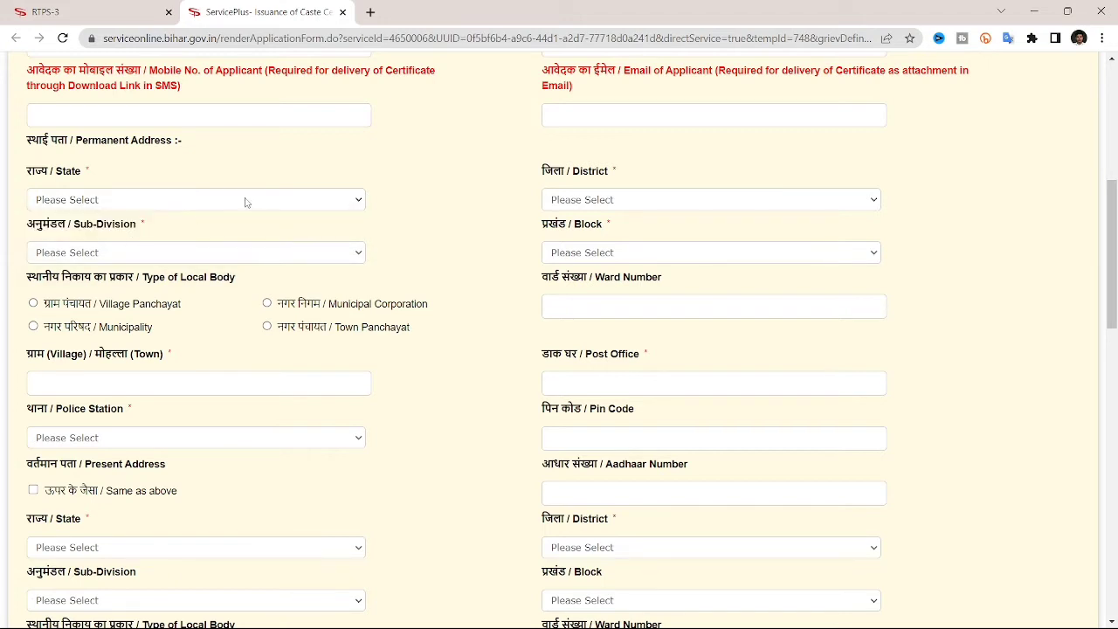
{"action": "left_click", "coordinate": [249, 203]}
{"action": "left_click", "coordinate": [117, 229]}
{"action": "left_click", "coordinate": [704, 203]}
{"action": "scroll", "coordinate": [650, 398], "scroll_direction": "down", "scroll_amount": 3}
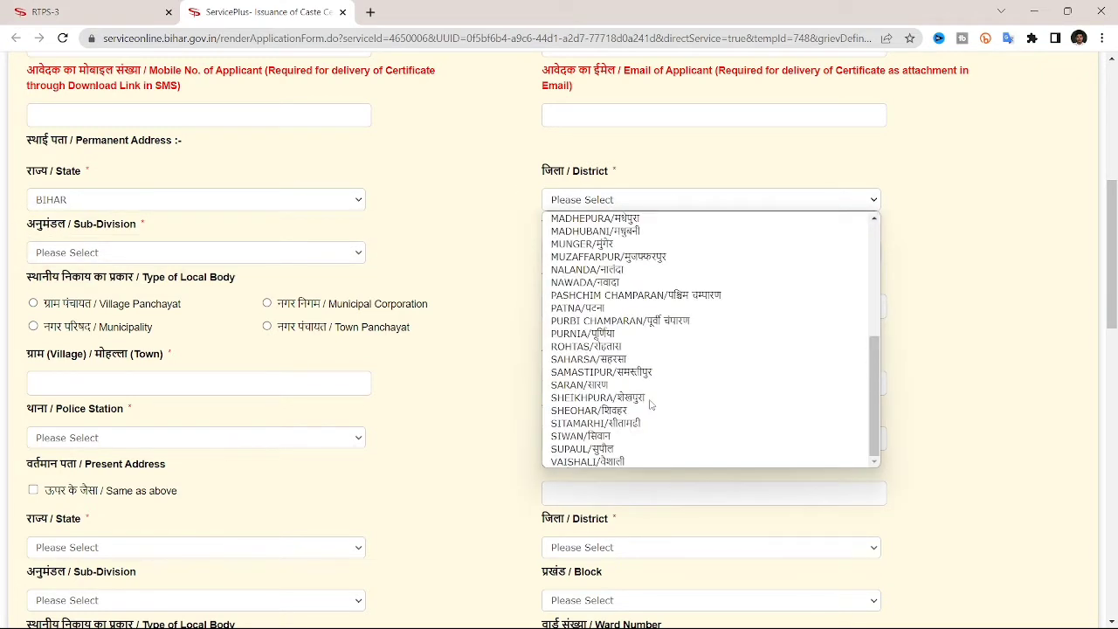
{"action": "left_click", "coordinate": [614, 425]}
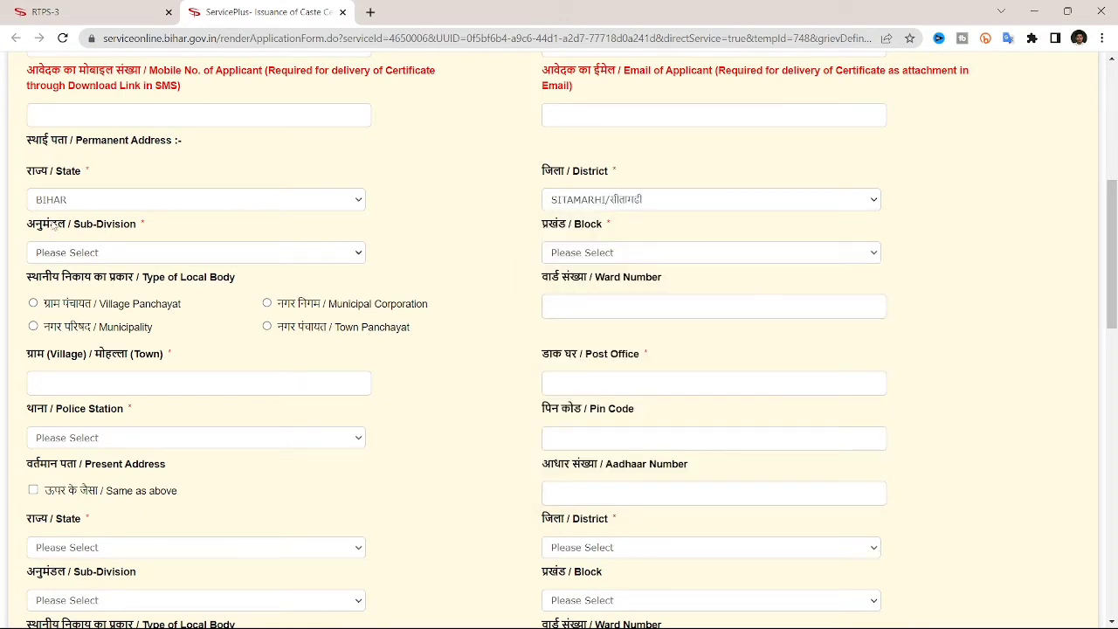
{"action": "left_click", "coordinate": [288, 254]}
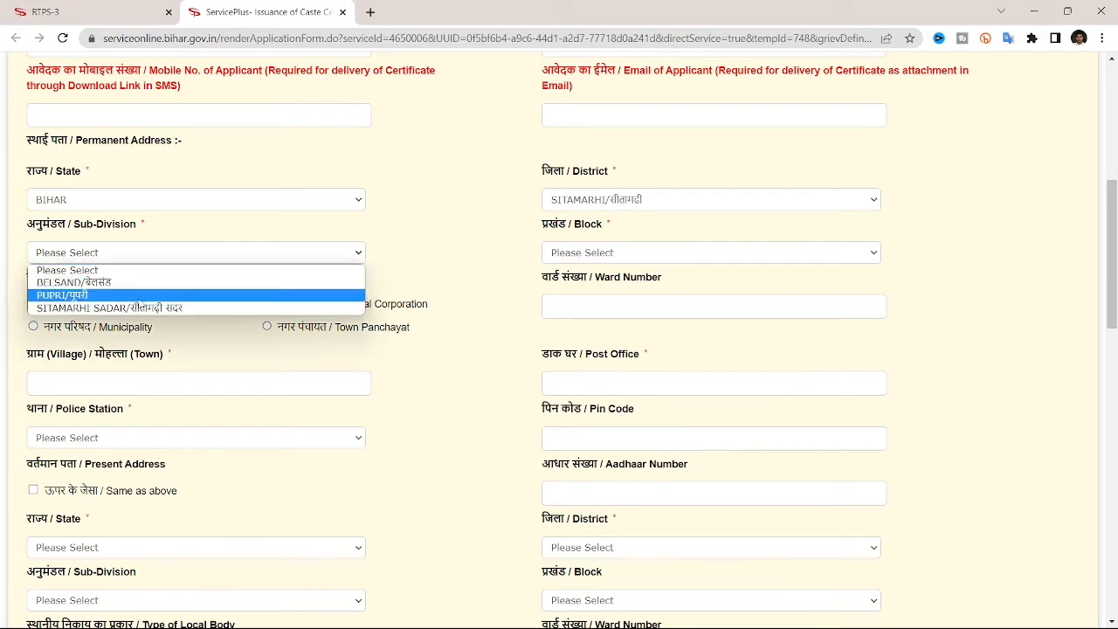
{"action": "left_click", "coordinate": [111, 309]}
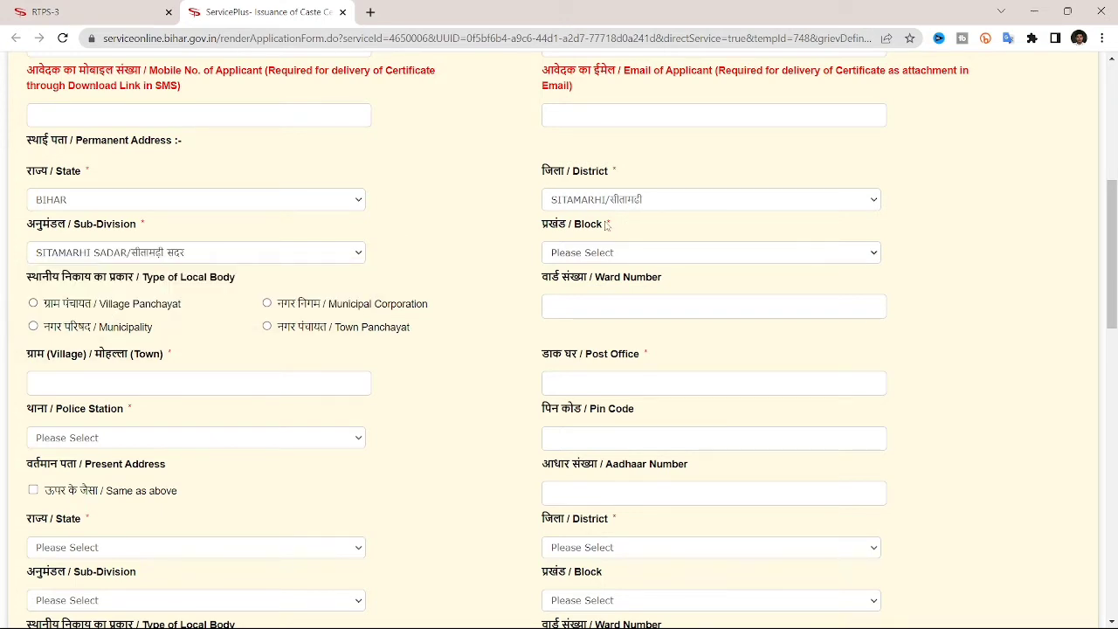
{"action": "left_click", "coordinate": [657, 255]}
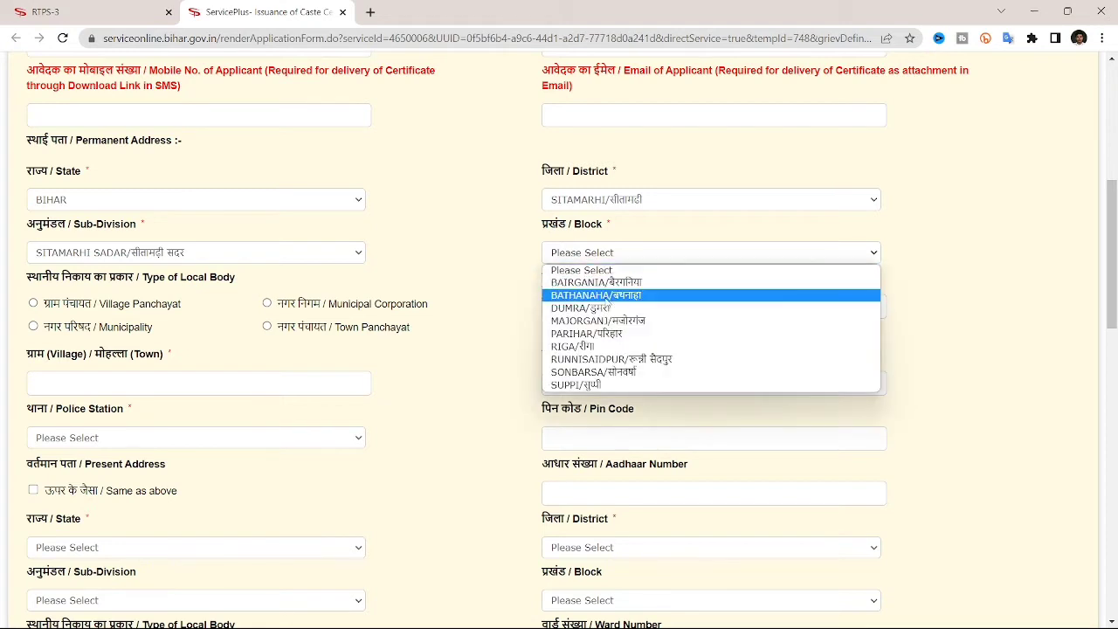
{"action": "left_click", "coordinate": [605, 295]}
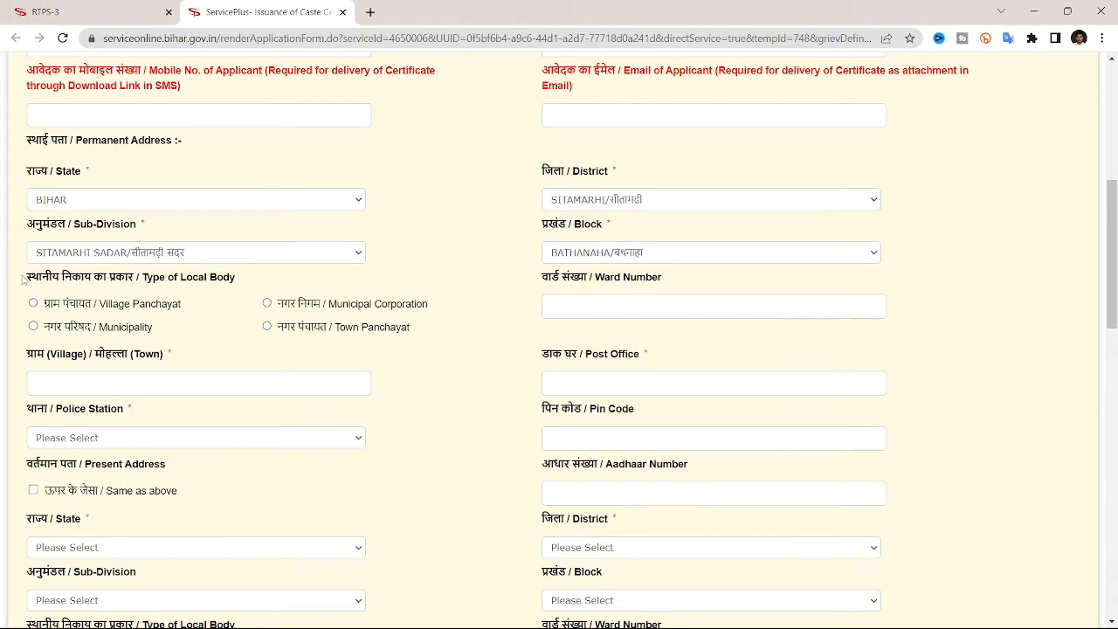
Set the local body type to Village Panchayat and select the village panchayat.
{"action": "left_click_drag", "start_coordinate": [26, 278], "coordinate": [155, 285]}
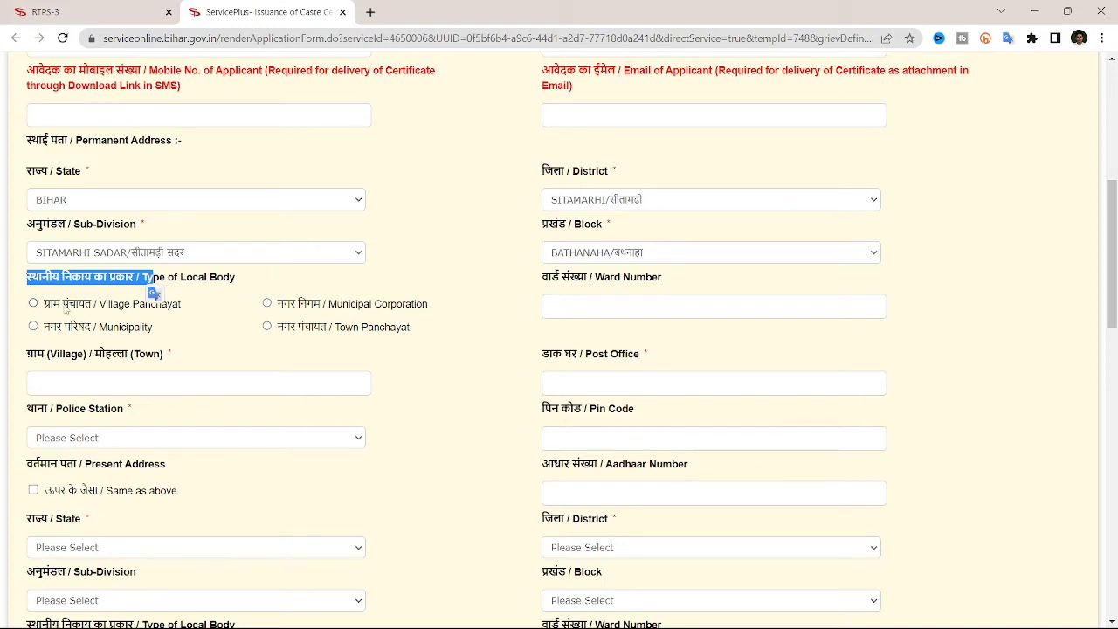
{"action": "left_click", "coordinate": [33, 304]}
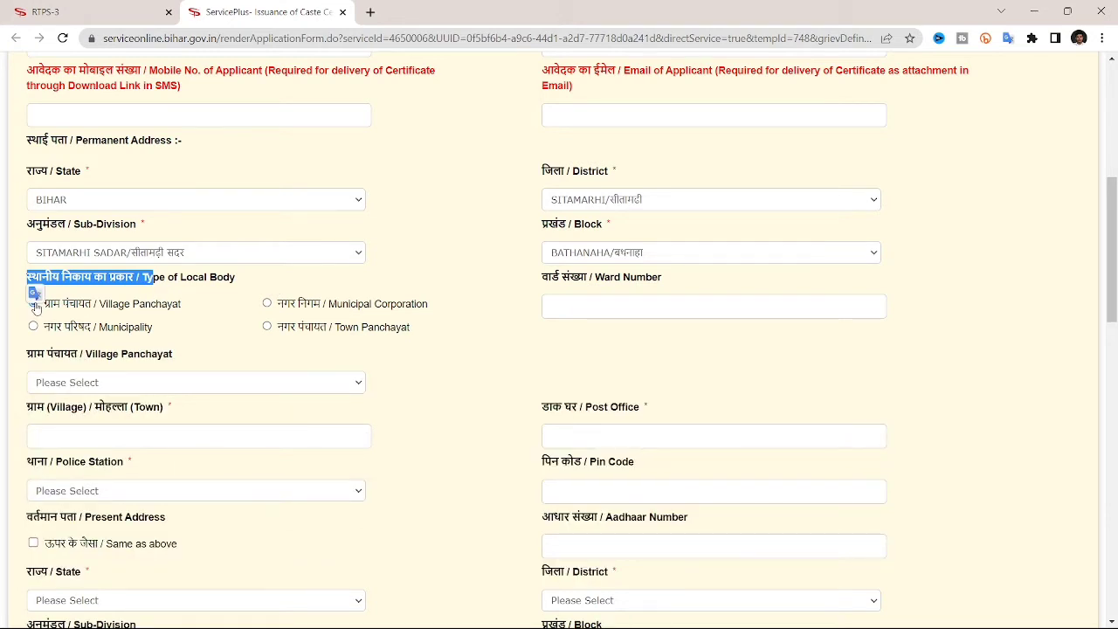
{"action": "scroll", "coordinate": [331, 368], "scroll_direction": "down", "scroll_amount": 1}
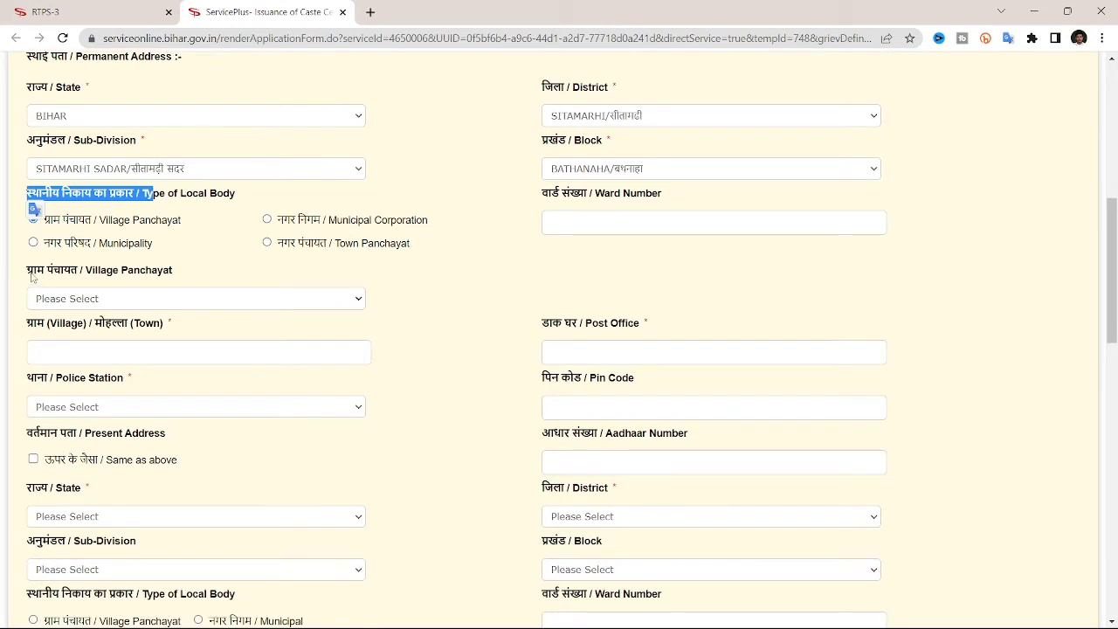
{"action": "left_click_drag", "start_coordinate": [31, 276], "coordinate": [133, 271]}
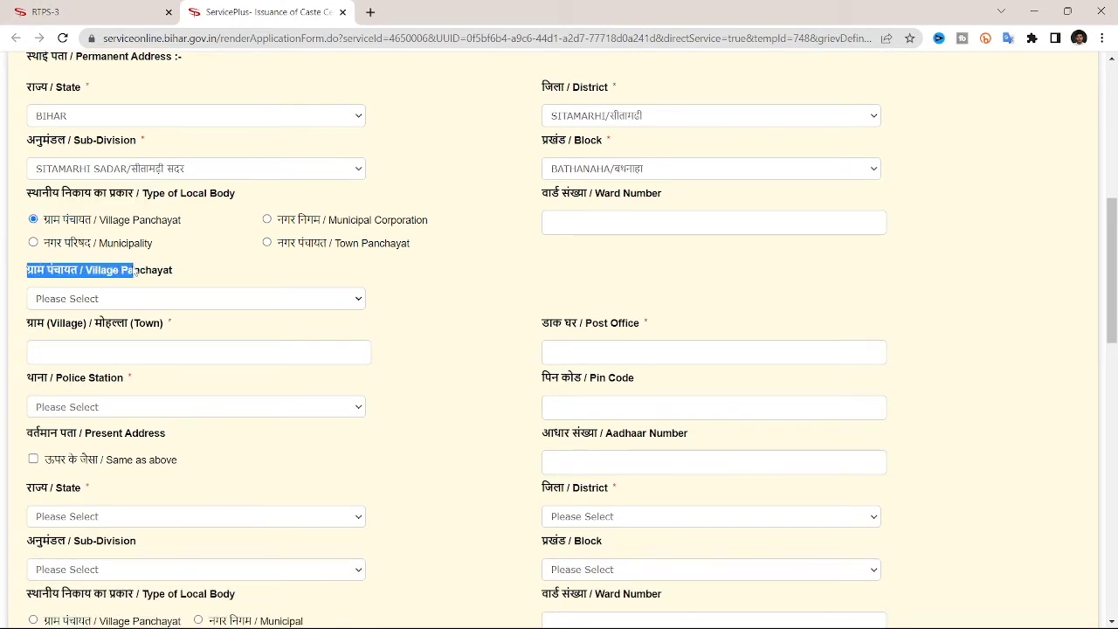
{"action": "left_click", "coordinate": [257, 298]}
{"action": "scroll", "coordinate": [143, 419], "scroll_direction": "down", "scroll_amount": 1}
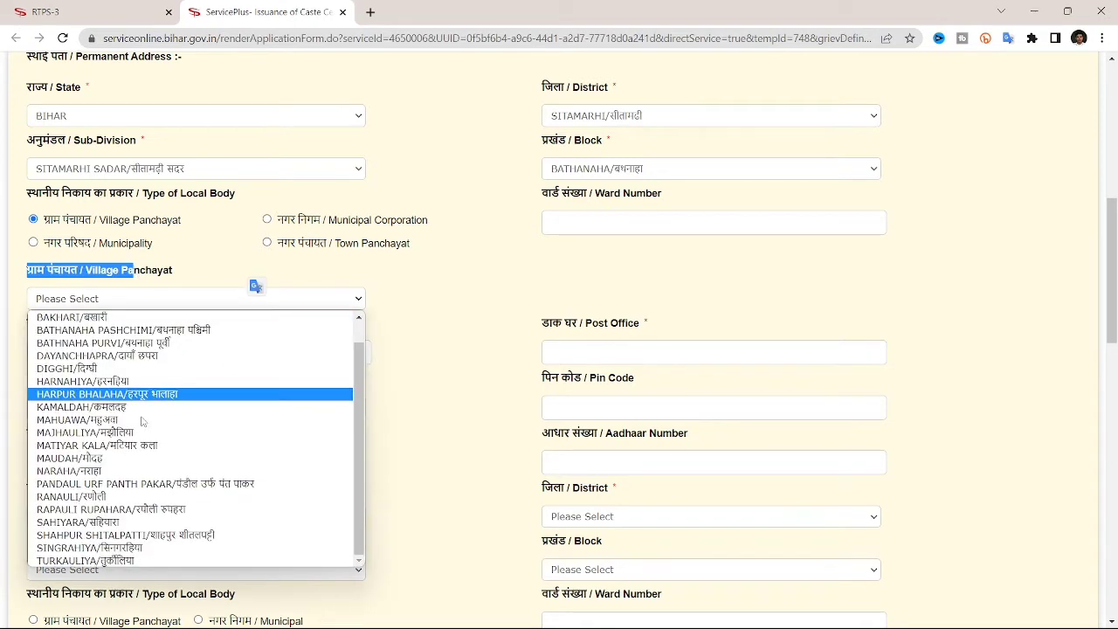
{"action": "scroll", "coordinate": [143, 422], "scroll_direction": "up", "scroll_amount": 1}
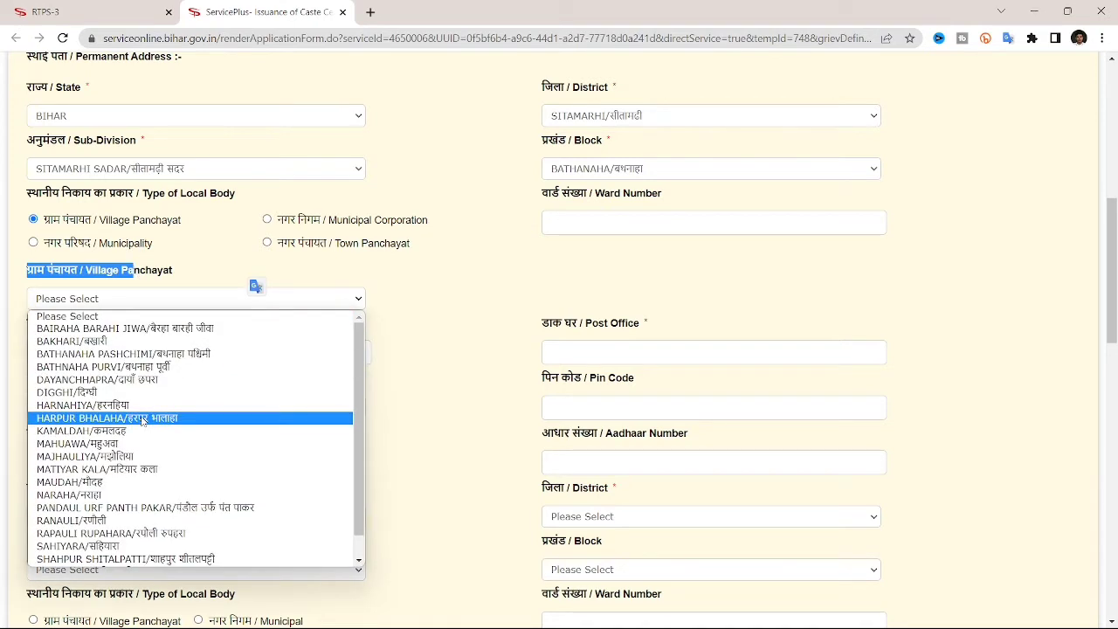
{"action": "scroll", "coordinate": [143, 422], "scroll_direction": "down", "scroll_amount": 1}
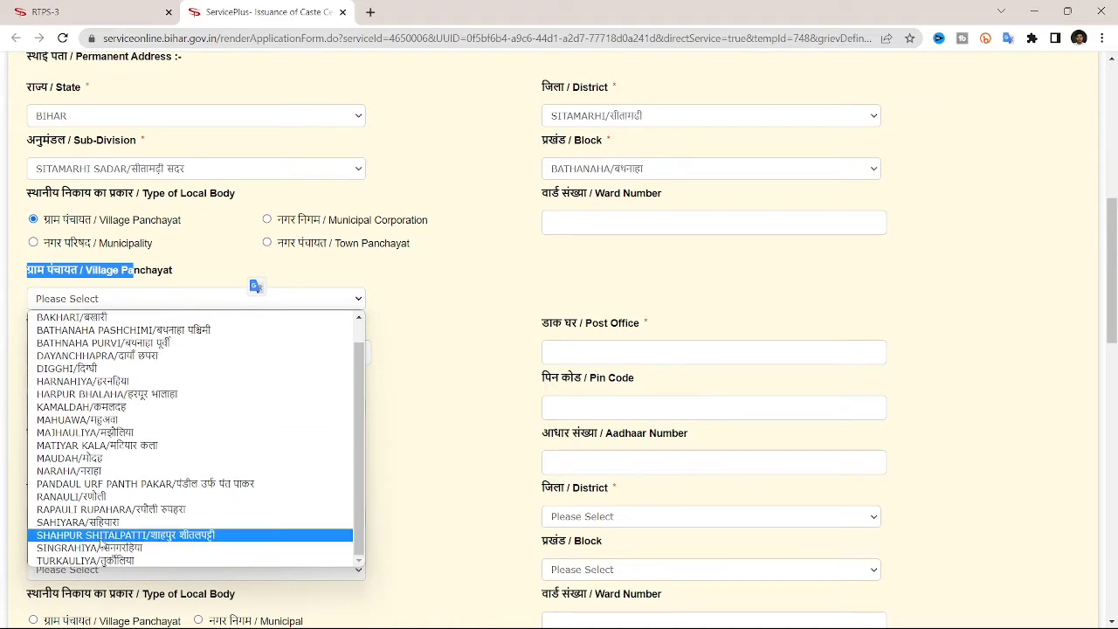
{"action": "left_click", "coordinate": [98, 524]}
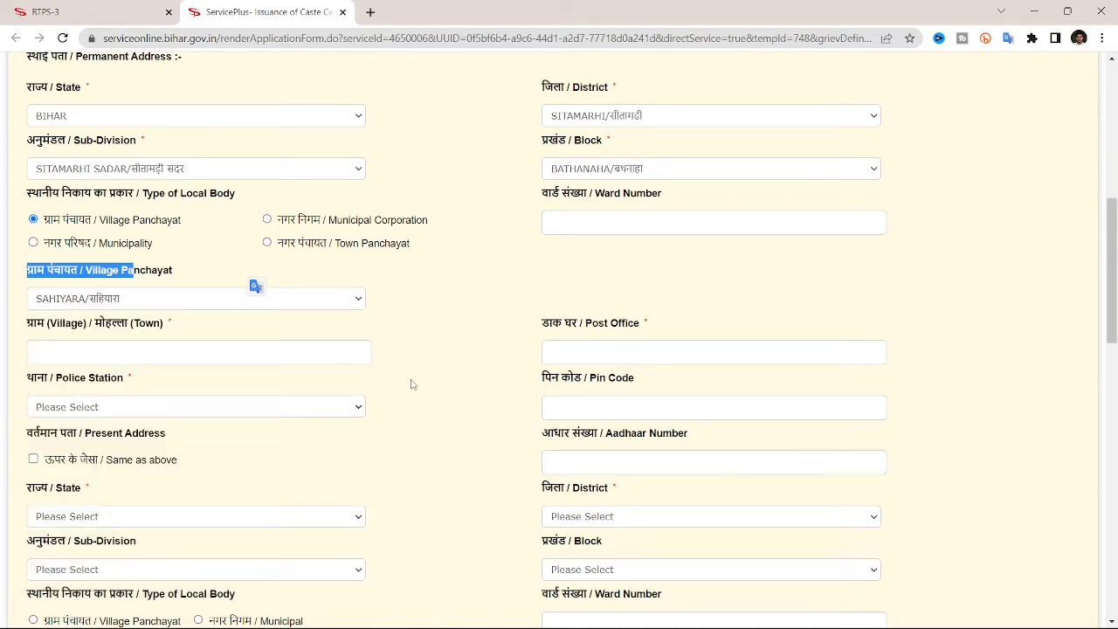
Enter the village name and the post office name for the permanent address.
{"action": "scroll", "coordinate": [412, 382], "scroll_direction": "down", "scroll_amount": 1}
{"action": "left_click_drag", "start_coordinate": [29, 288], "coordinate": [162, 288]}
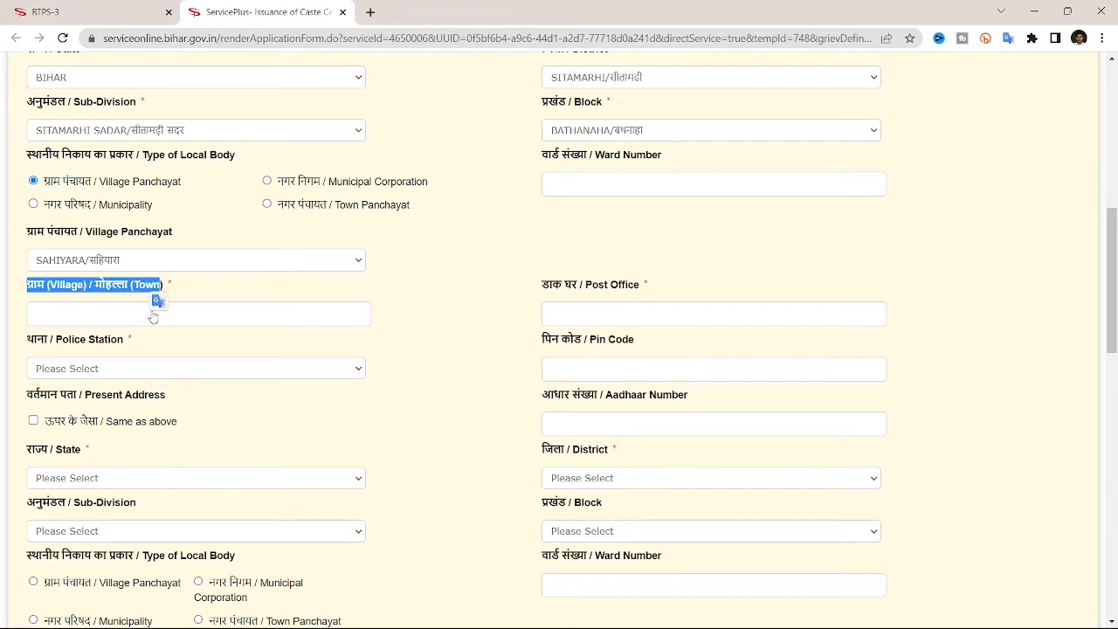
{"action": "left_click", "coordinate": [114, 311]}
{"action": "type", "text": "सहियारा"}
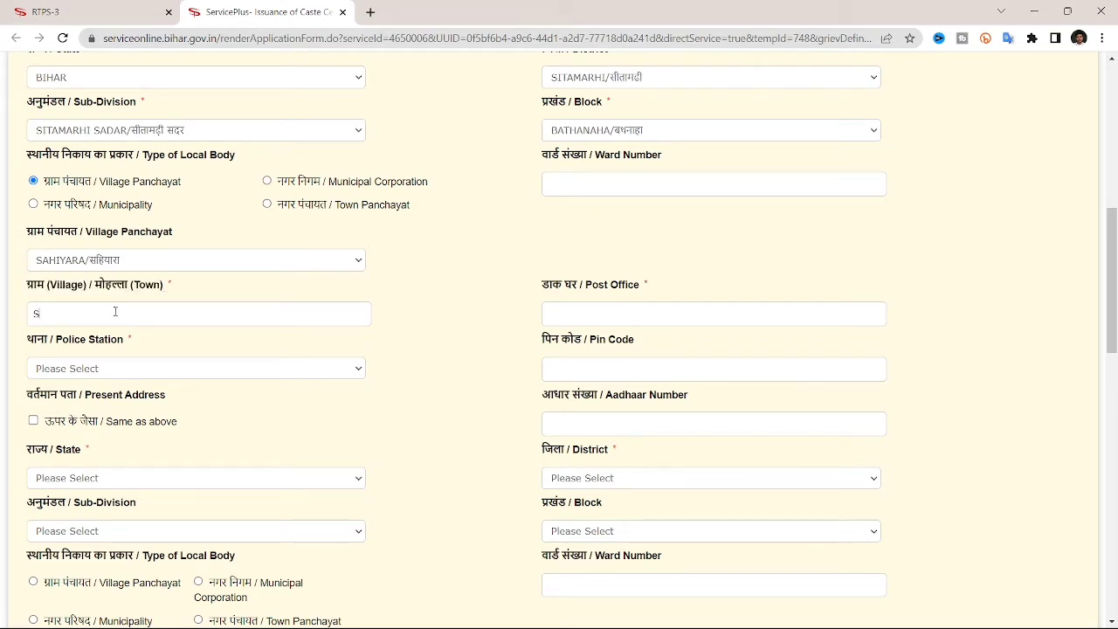
{"action": "left_click", "coordinate": [564, 305]}
{"action": "type", "text": "सAHIYARA"}
Choose Bathnaha/बथनाहा as the police station and enter the PIN code.
{"action": "scroll", "coordinate": [564, 305], "scroll_direction": "down", "scroll_amount": 1}
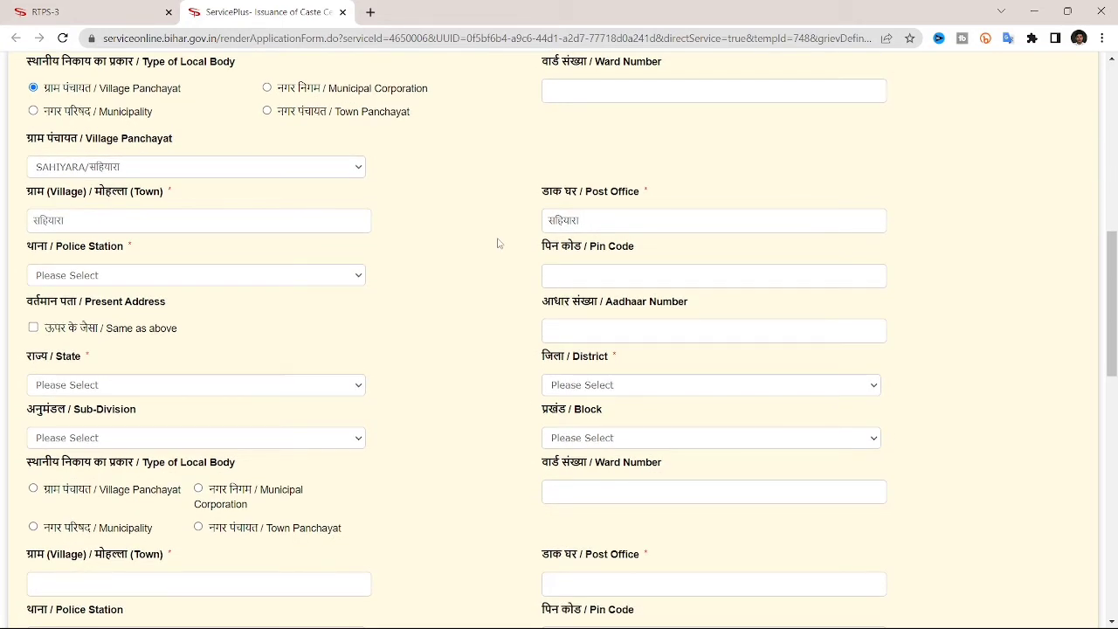
{"action": "scroll", "coordinate": [499, 242], "scroll_direction": "down", "scroll_amount": 1}
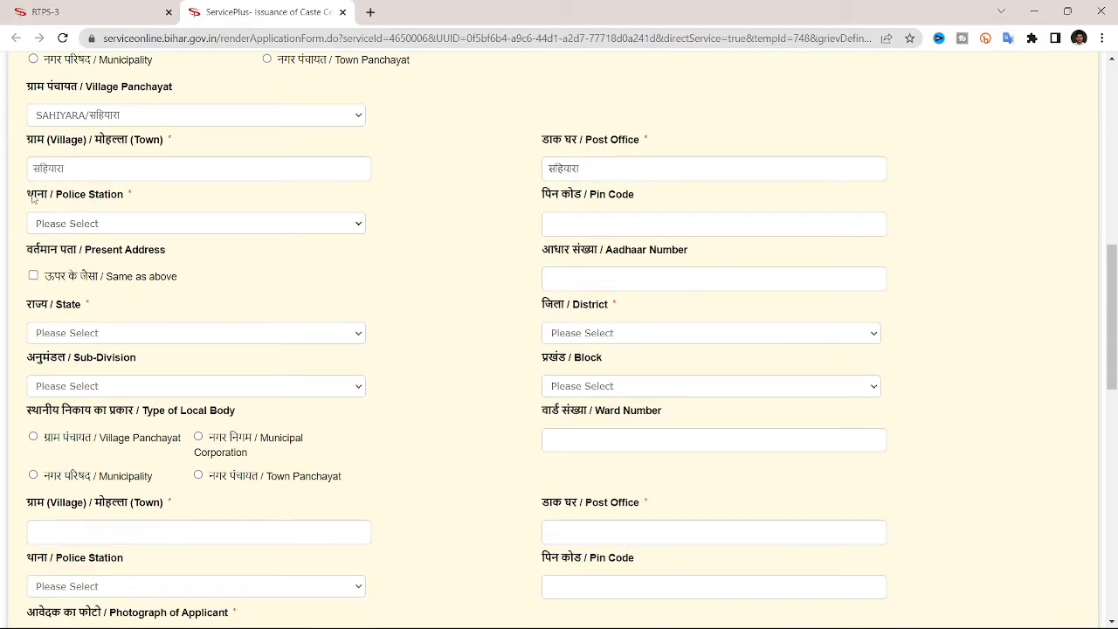
{"action": "left_click_drag", "start_coordinate": [28, 197], "coordinate": [105, 196]}
{"action": "left_click", "coordinate": [305, 224]}
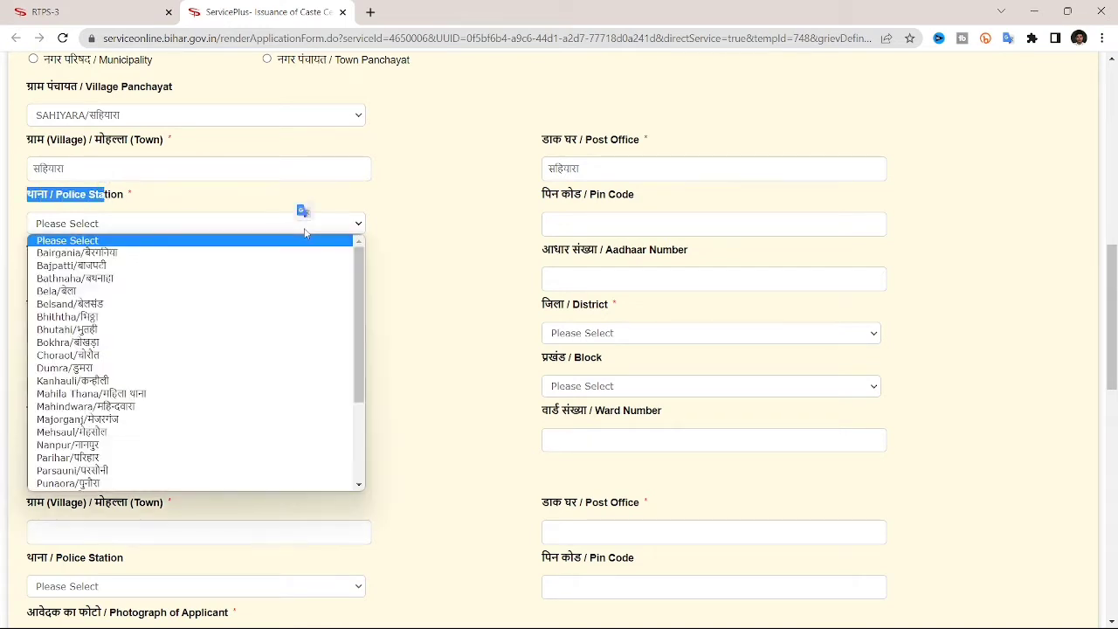
{"action": "scroll", "coordinate": [53, 402], "scroll_direction": "down", "scroll_amount": 3}
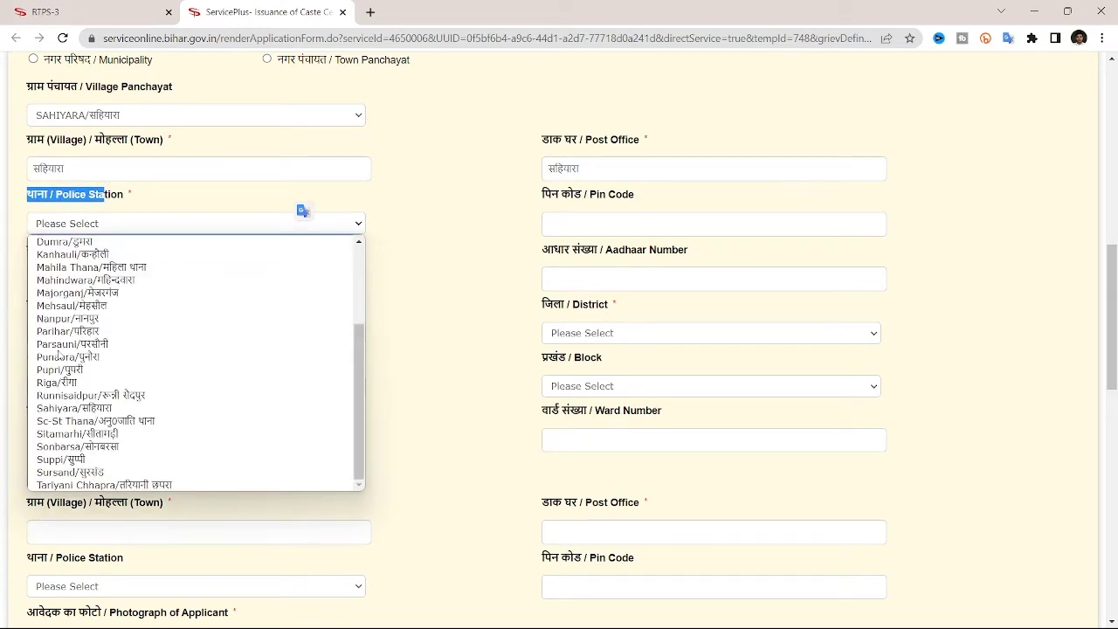
{"action": "left_click", "coordinate": [93, 433]}
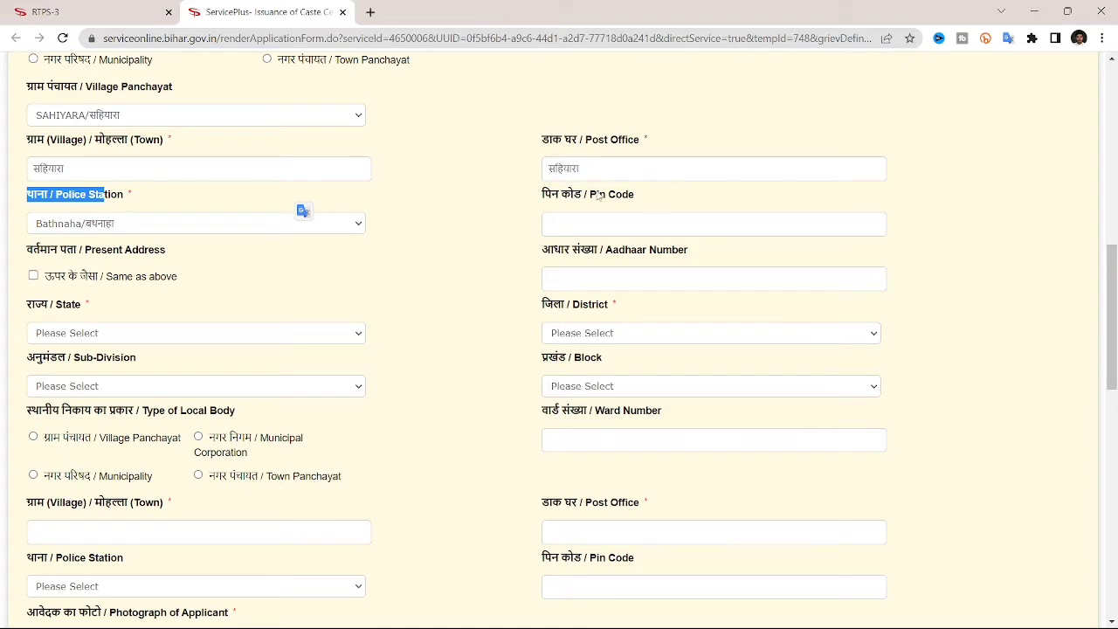
{"action": "left_click", "coordinate": [638, 196]}
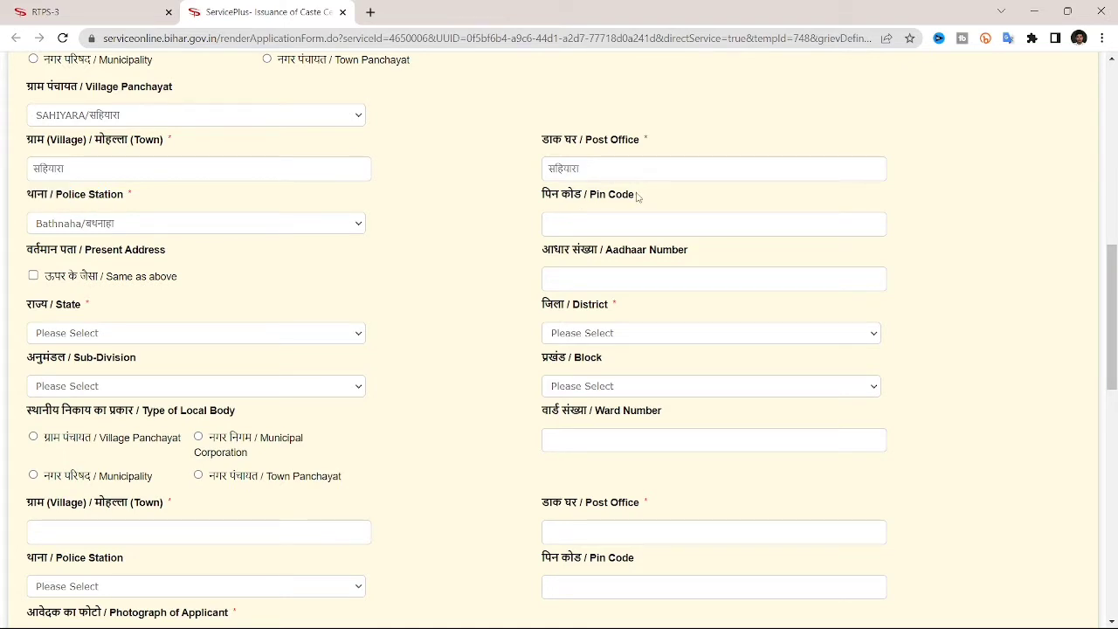
{"action": "left_click", "coordinate": [638, 196]}
{"action": "type", "text": "843332"}
Mark the present address 'Same as above' to copy the permanent address, then locate the Aadhaar Number field.
{"action": "scroll", "coordinate": [573, 224], "scroll_direction": "down", "scroll_amount": 1}
{"action": "scroll", "coordinate": [197, 212], "scroll_direction": "down", "scroll_amount": 1}
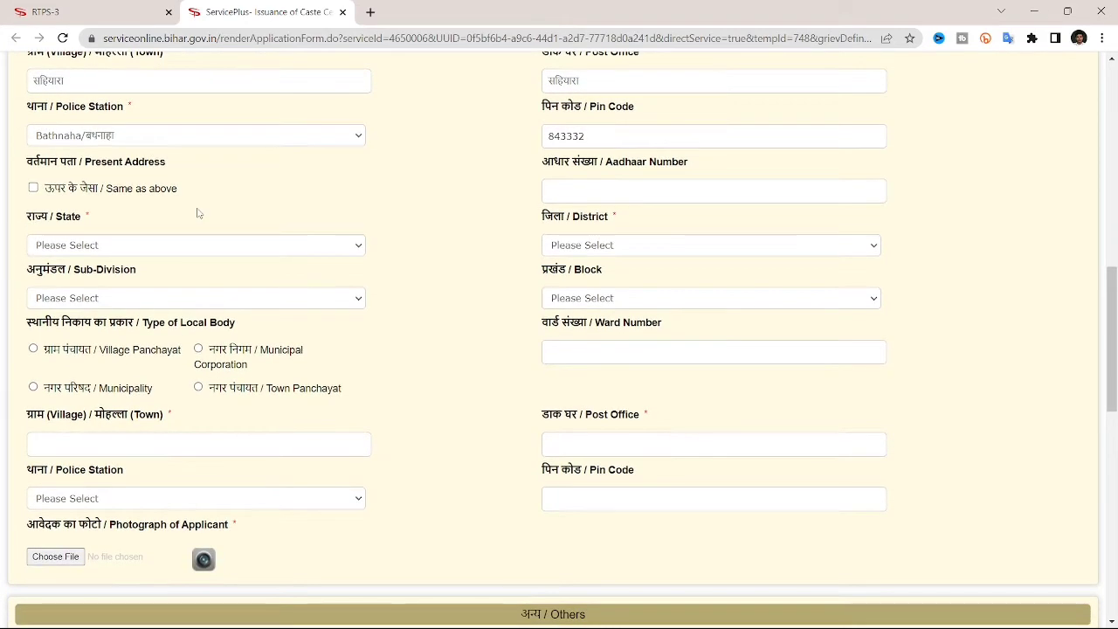
{"action": "scroll", "coordinate": [131, 185], "scroll_direction": "up", "scroll_amount": 2}
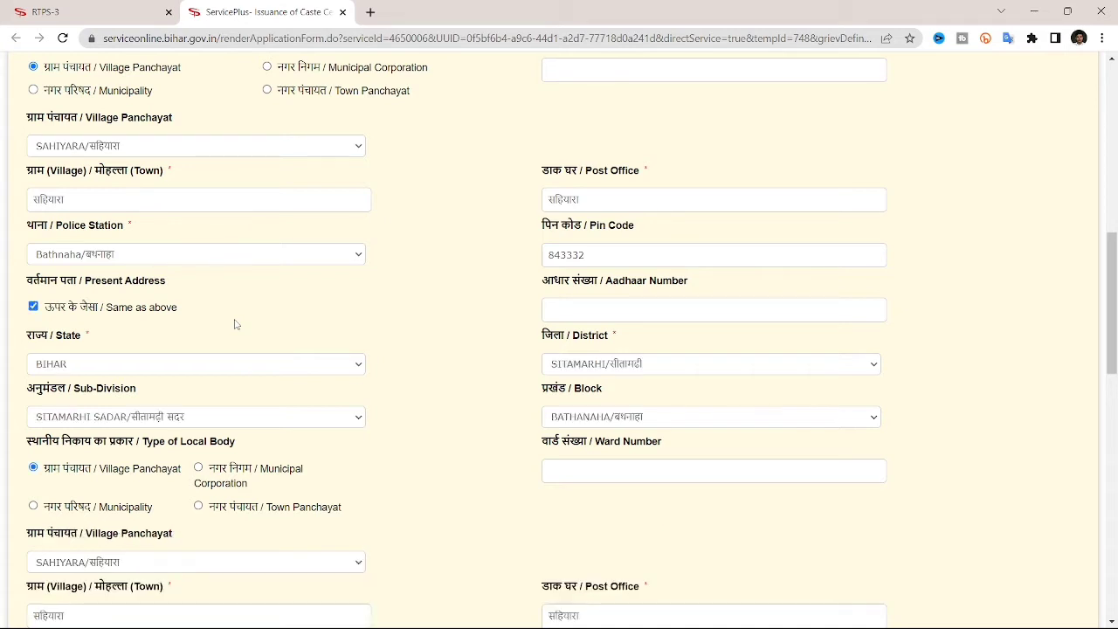
{"action": "scroll", "coordinate": [234, 324], "scroll_direction": "down", "scroll_amount": 1}
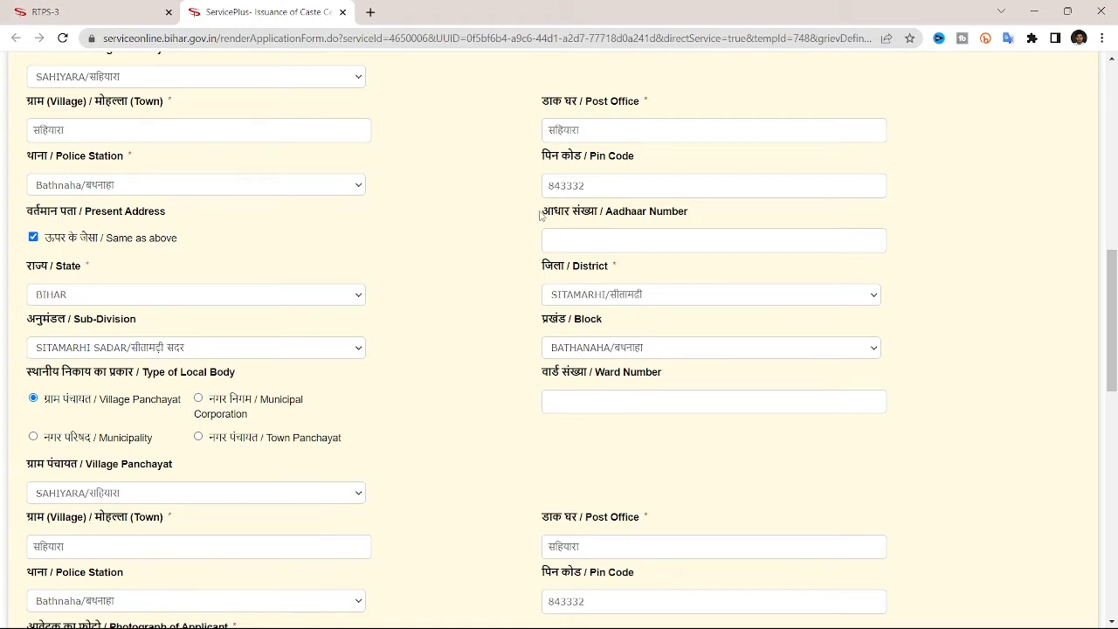
{"action": "left_click_drag", "start_coordinate": [539, 213], "coordinate": [696, 226]}
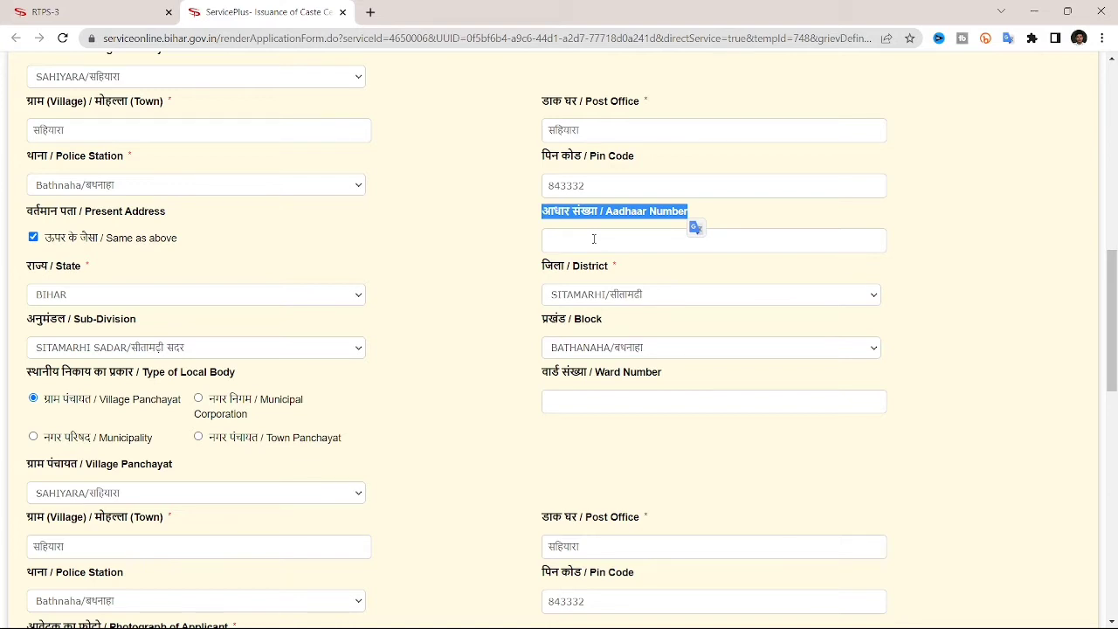
Upload the applicant's photo under Photograph of Applicant so its preview appears.
{"action": "scroll", "coordinate": [594, 239], "scroll_direction": "down", "scroll_amount": 3}
{"action": "left_click", "coordinate": [642, 150]}
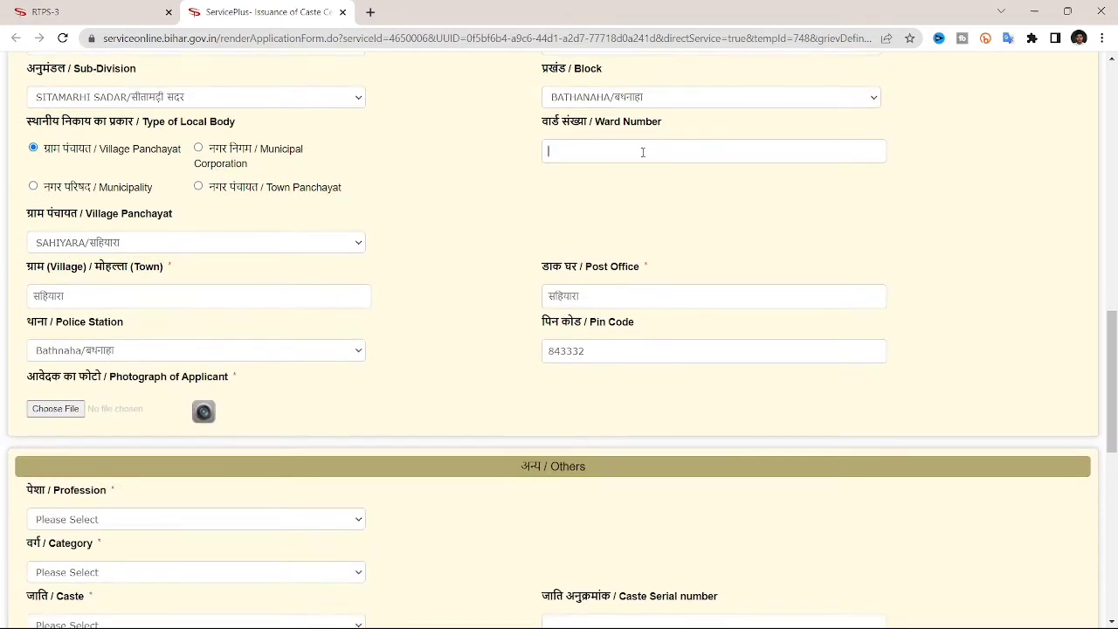
{"action": "scroll", "coordinate": [417, 293], "scroll_direction": "down", "scroll_amount": 2}
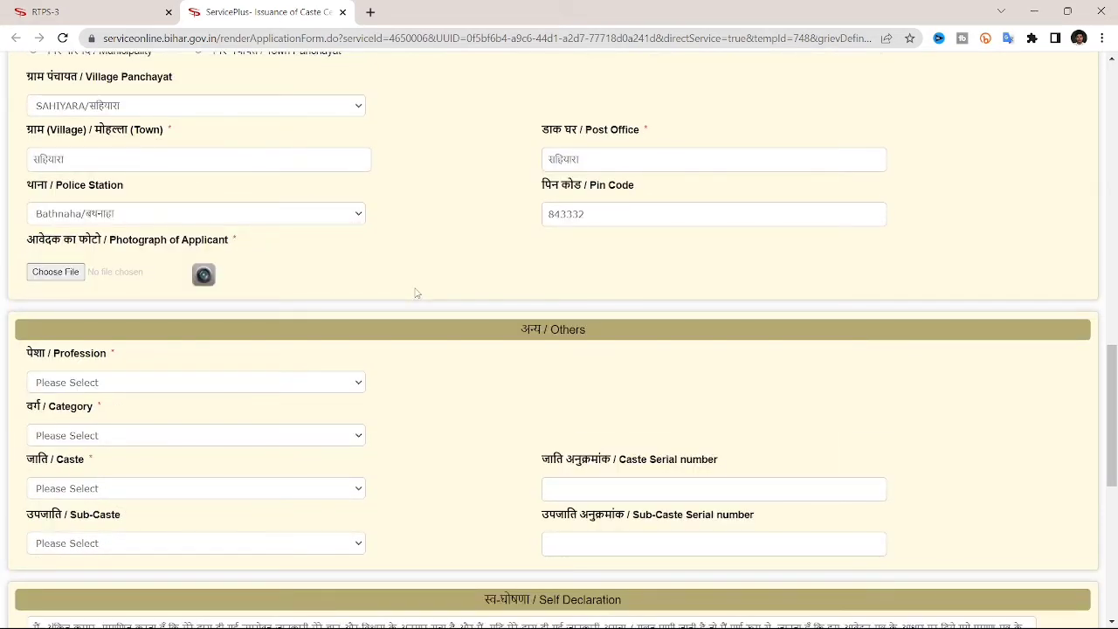
{"action": "scroll", "coordinate": [417, 294], "scroll_direction": "down", "scroll_amount": 1}
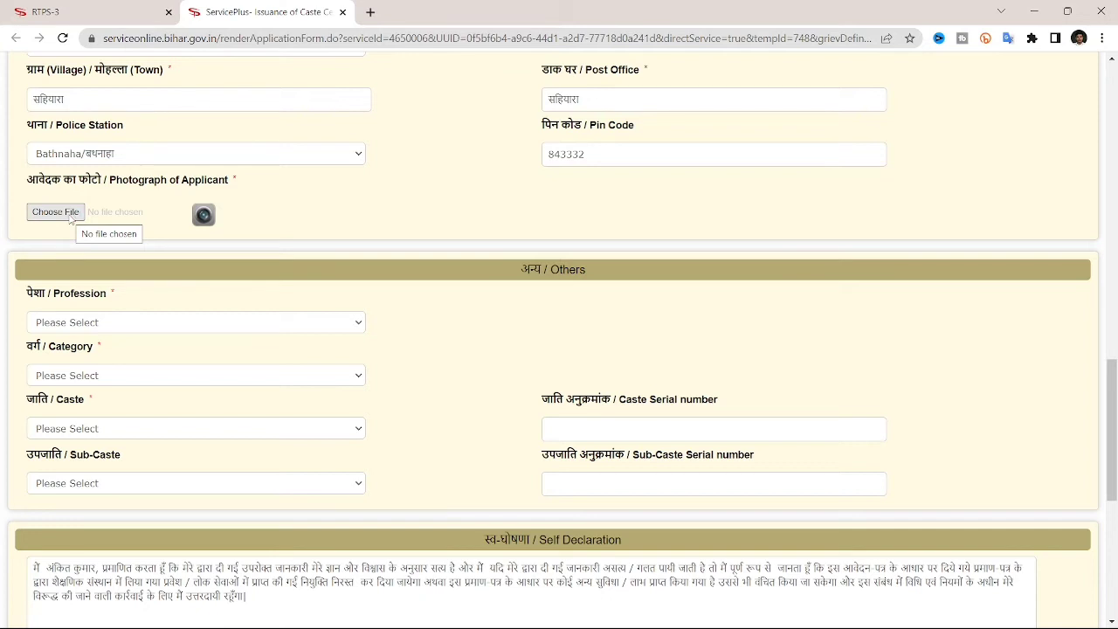
{"action": "left_click", "coordinate": [55, 213]}
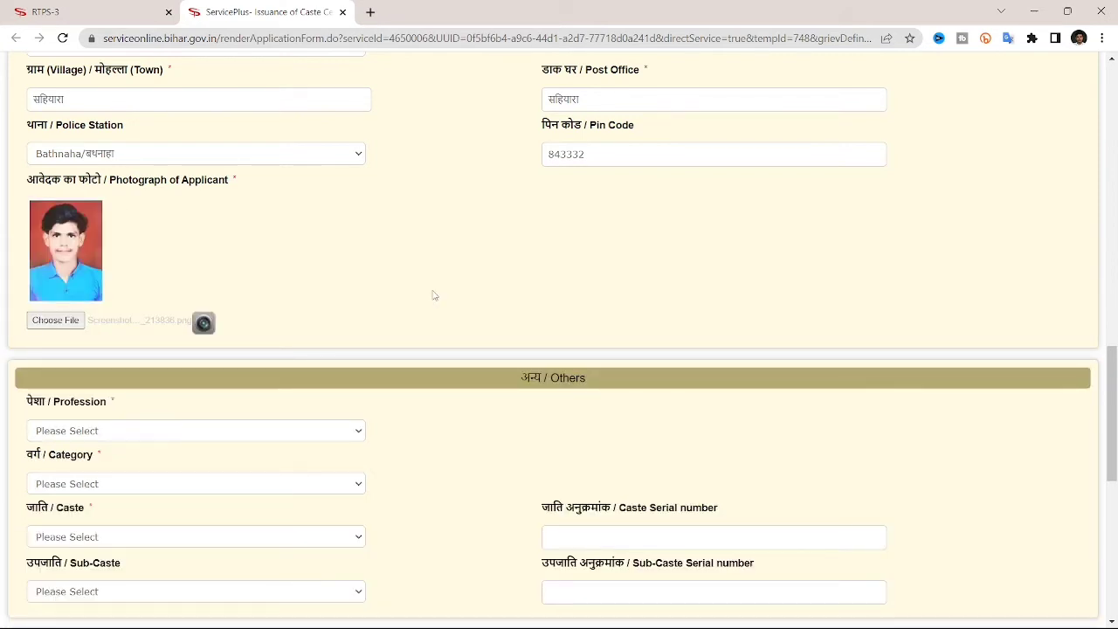
{"action": "left_click_drag", "start_coordinate": [514, 379], "coordinate": [618, 384]}
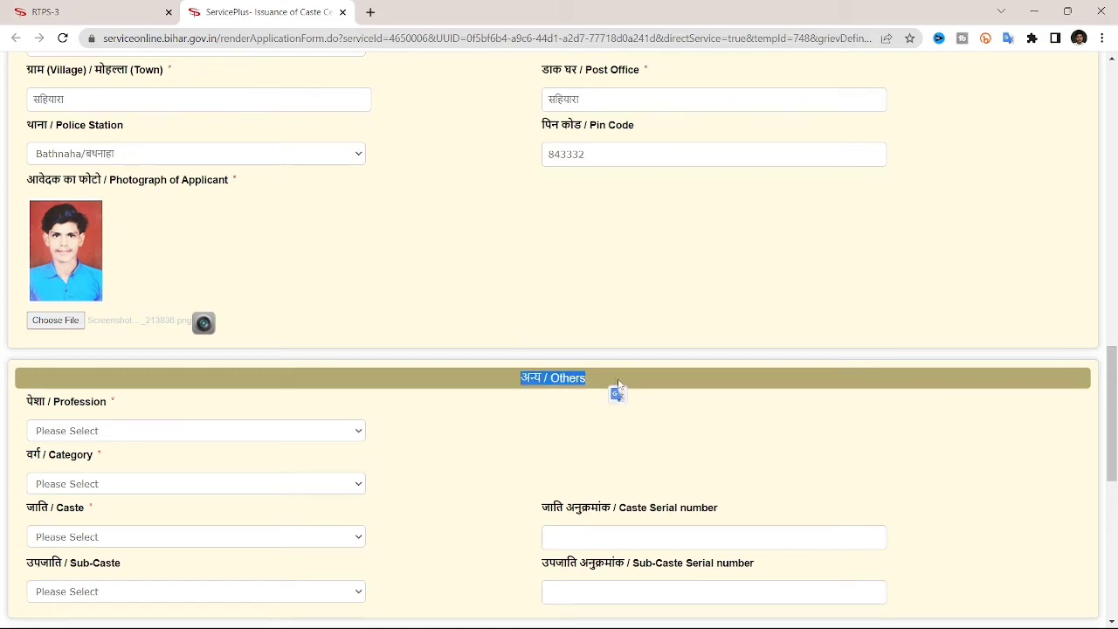
Choose छात्र / Student as profession and पिछड़ा वर्ग (अनुसूची 2) as category.
{"action": "scroll", "coordinate": [617, 385], "scroll_direction": "down", "scroll_amount": 4}
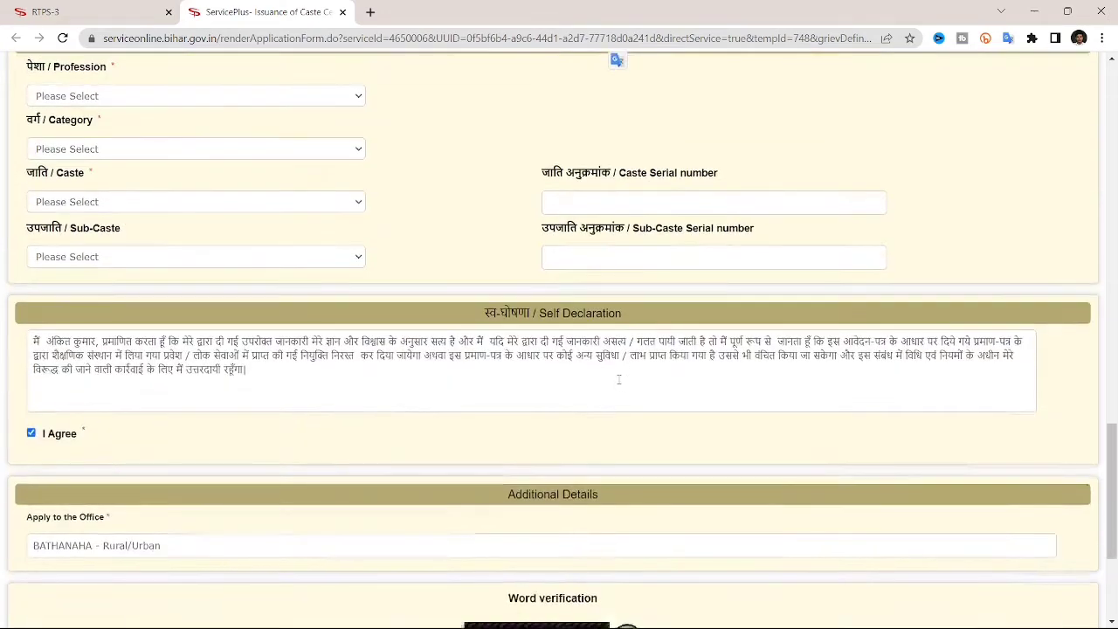
{"action": "scroll", "coordinate": [618, 380], "scroll_direction": "up", "scroll_amount": 1}
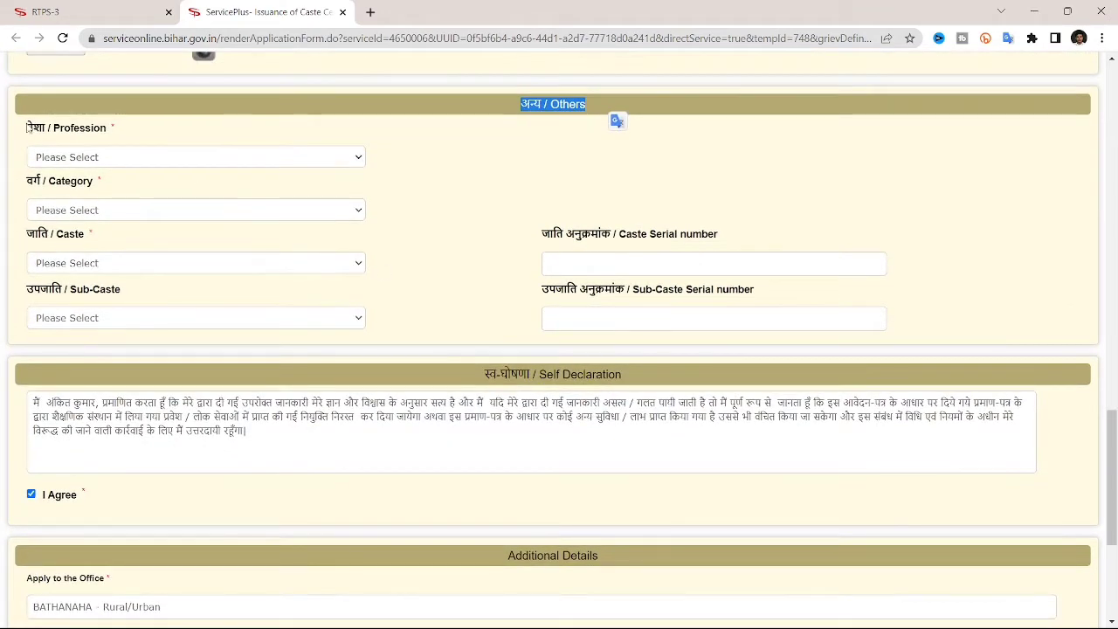
{"action": "left_click_drag", "start_coordinate": [27, 127], "coordinate": [108, 134]}
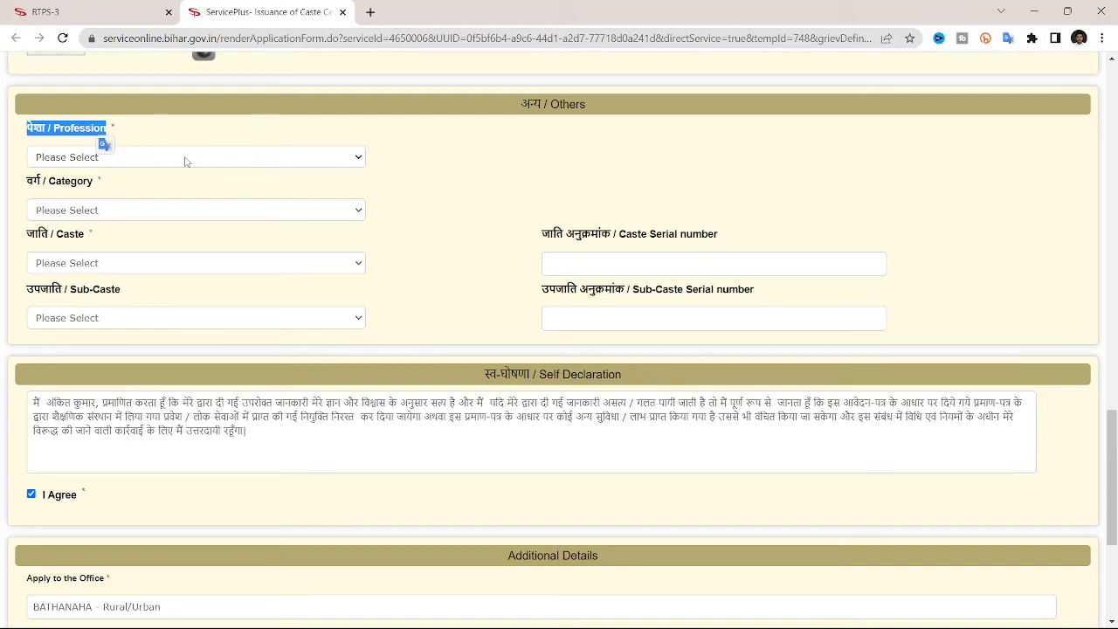
{"action": "left_click", "coordinate": [185, 158]}
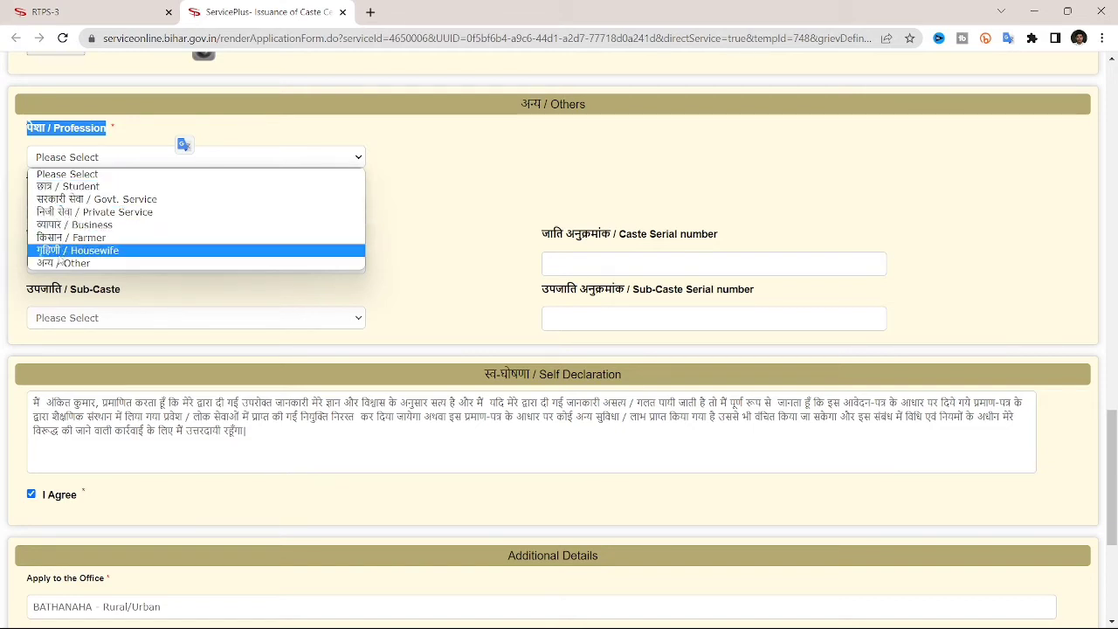
{"action": "left_click", "coordinate": [86, 187]}
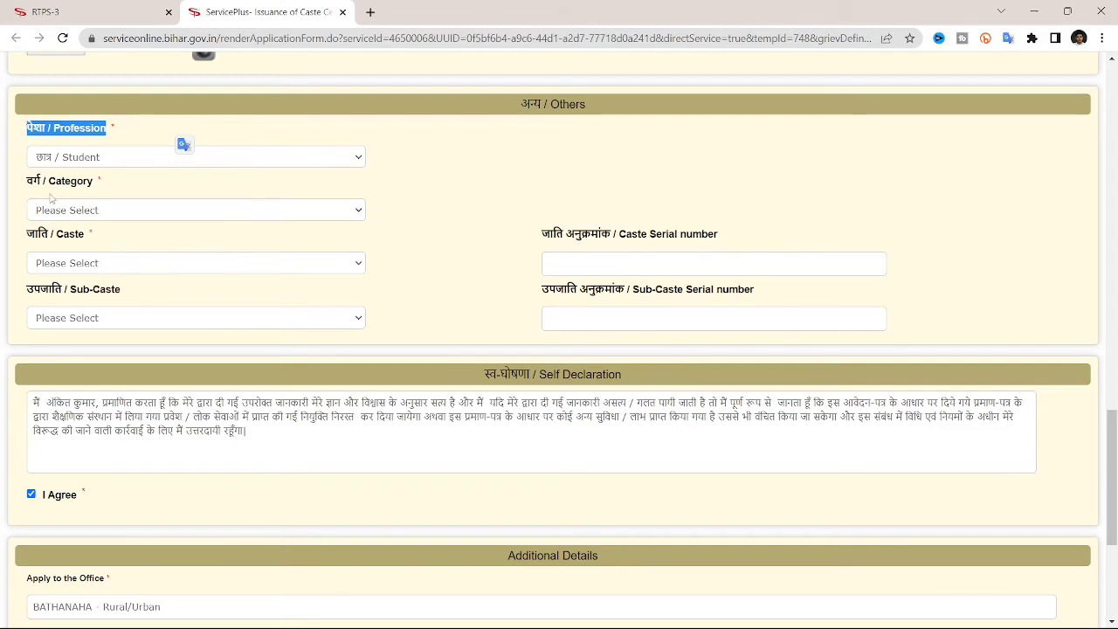
{"action": "left_click_drag", "start_coordinate": [29, 183], "coordinate": [119, 196]}
{"action": "left_click", "coordinate": [274, 213]}
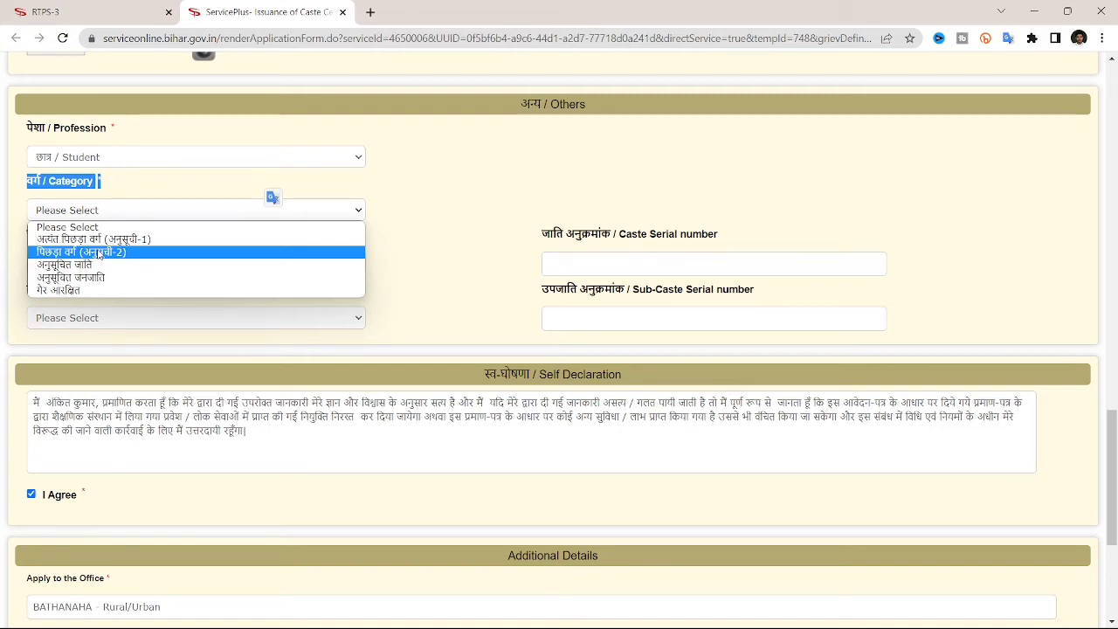
{"action": "left_click", "coordinate": [98, 254]}
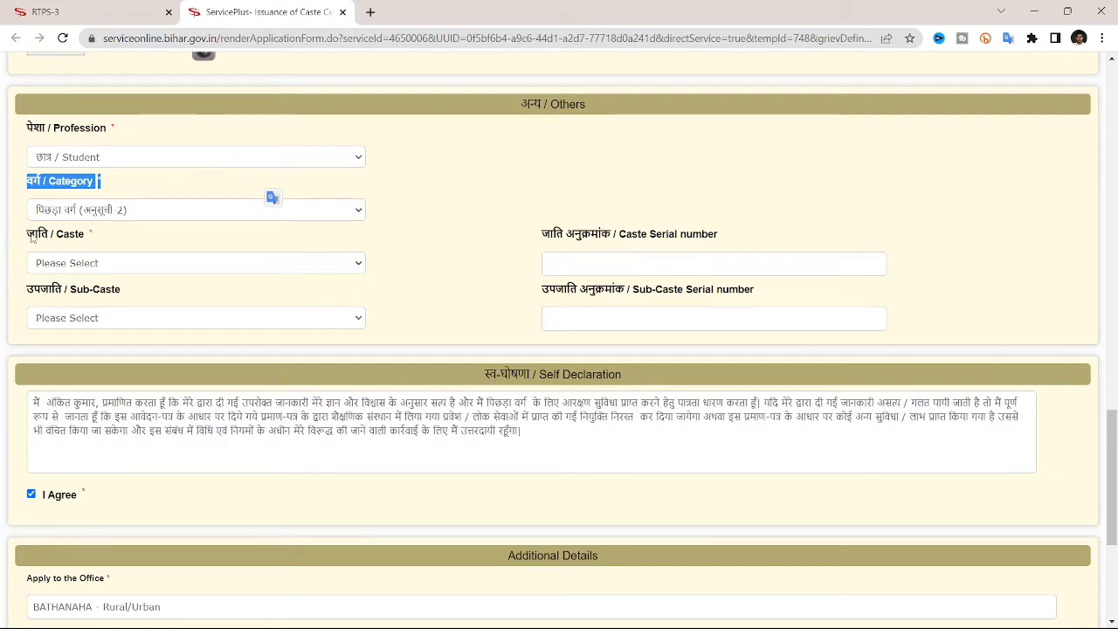
{"action": "left_click_drag", "start_coordinate": [31, 238], "coordinate": [86, 234]}
{"action": "left_click", "coordinate": [156, 268]}
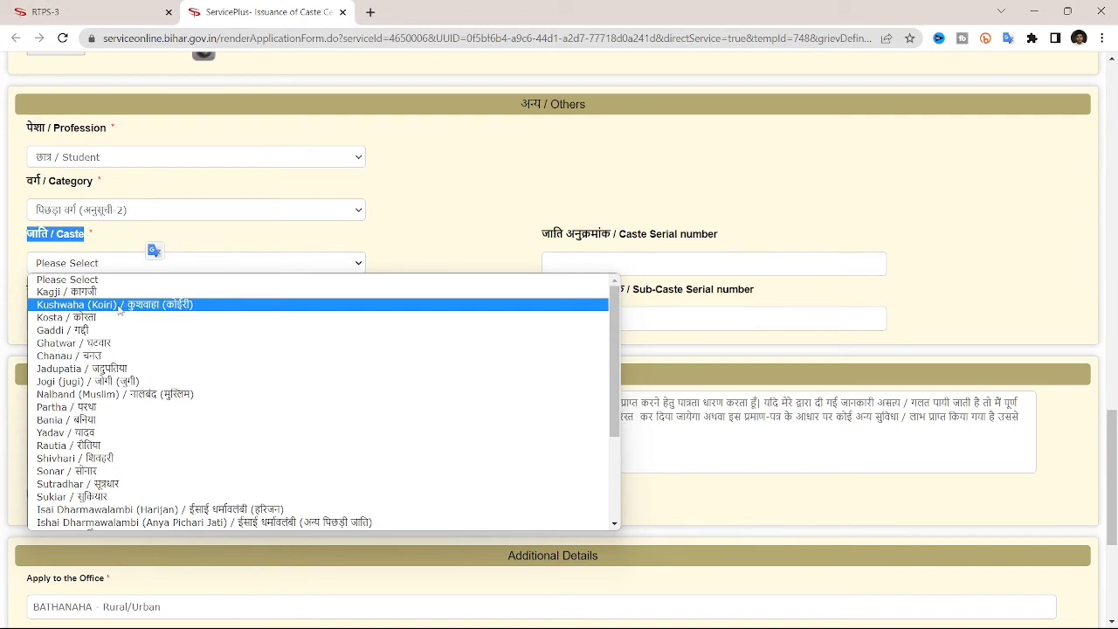
{"action": "scroll", "coordinate": [114, 407], "scroll_direction": "down", "scroll_amount": 3}
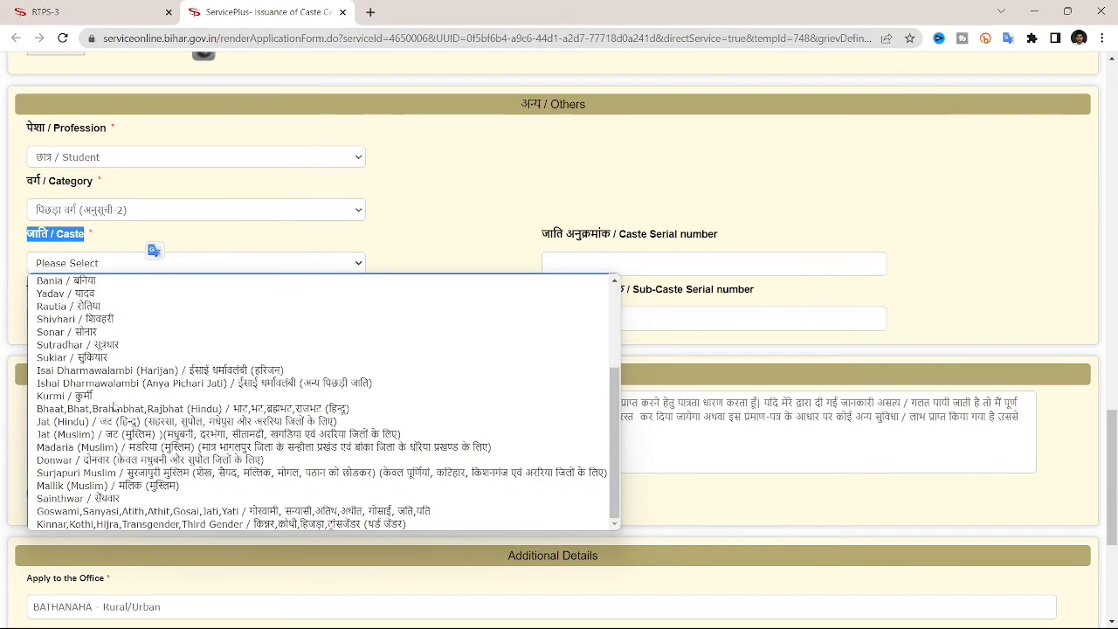
{"action": "scroll", "coordinate": [114, 406], "scroll_direction": "up", "scroll_amount": 3}
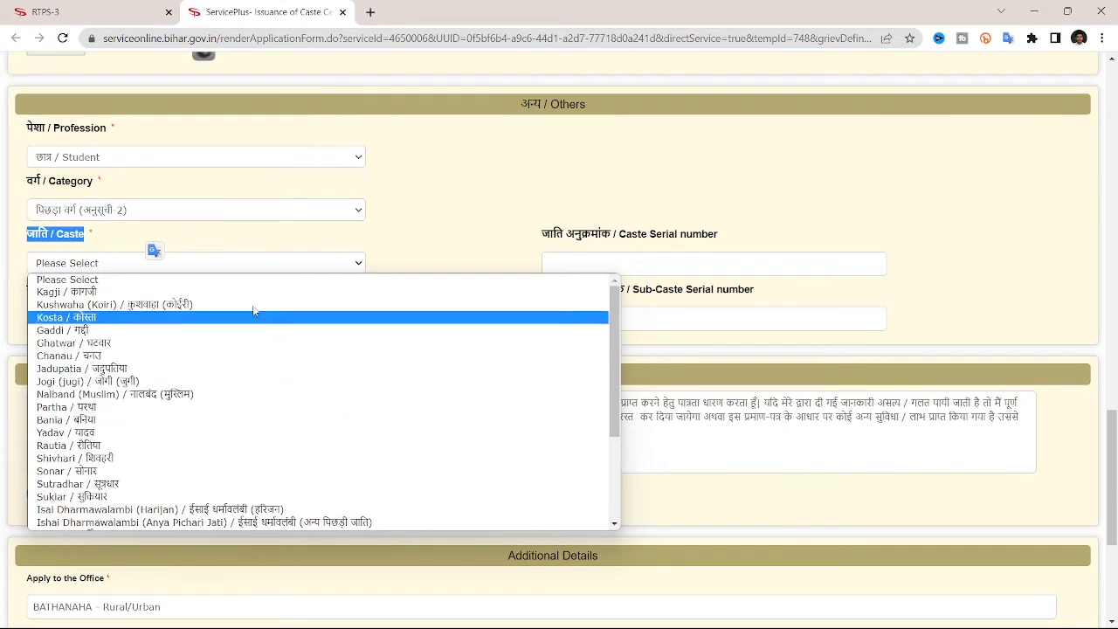
{"action": "left_click", "coordinate": [111, 305]}
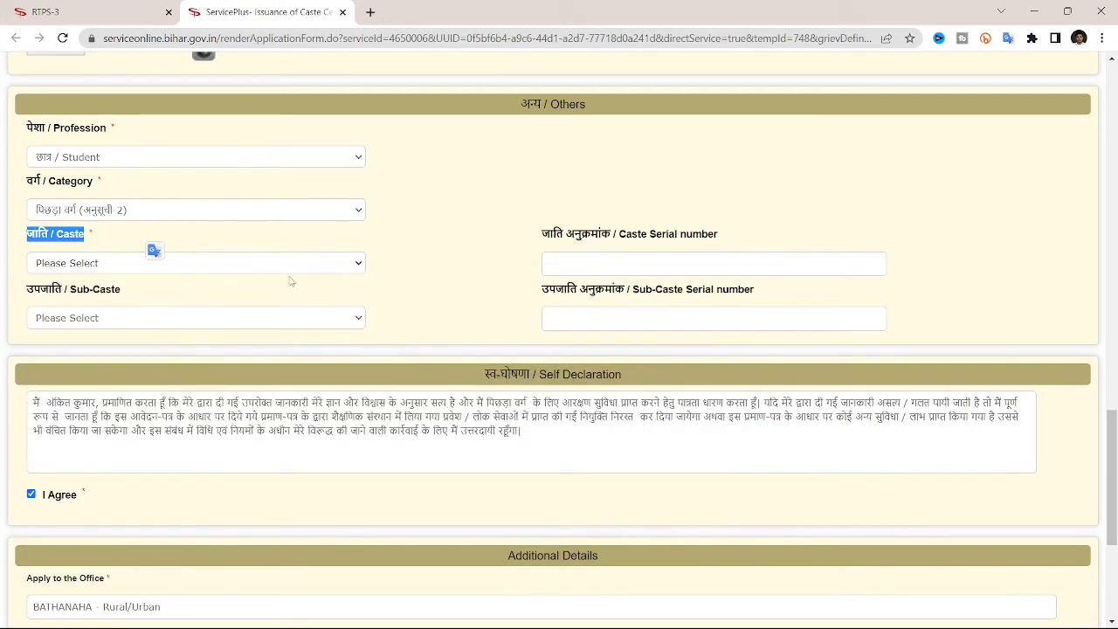
{"action": "left_click", "coordinate": [425, 319]}
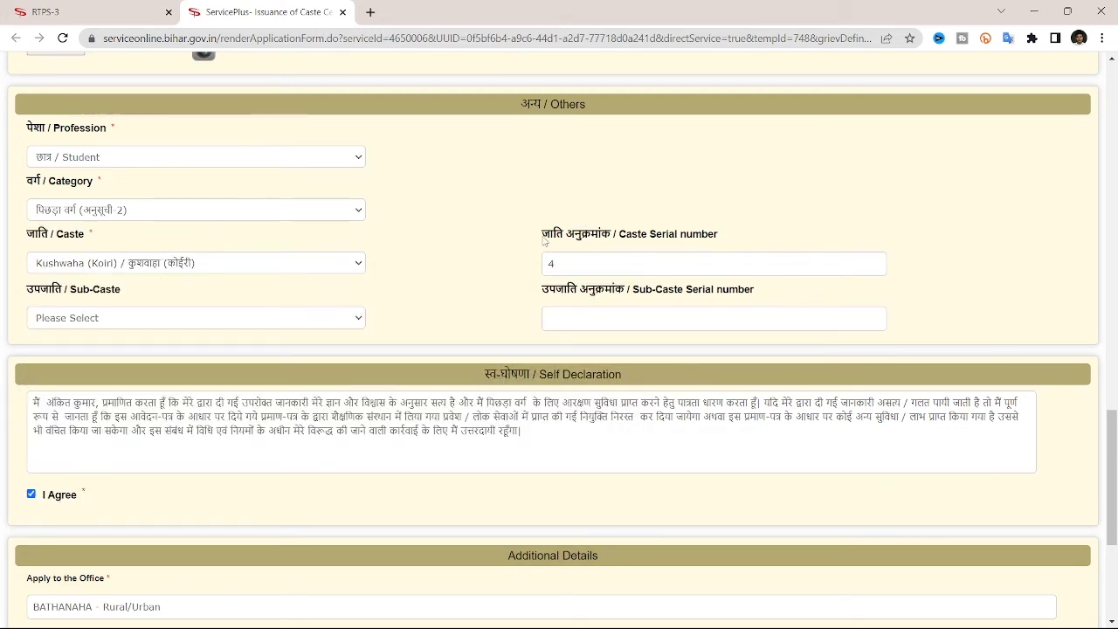
{"action": "left_click_drag", "start_coordinate": [543, 234], "coordinate": [613, 242]}
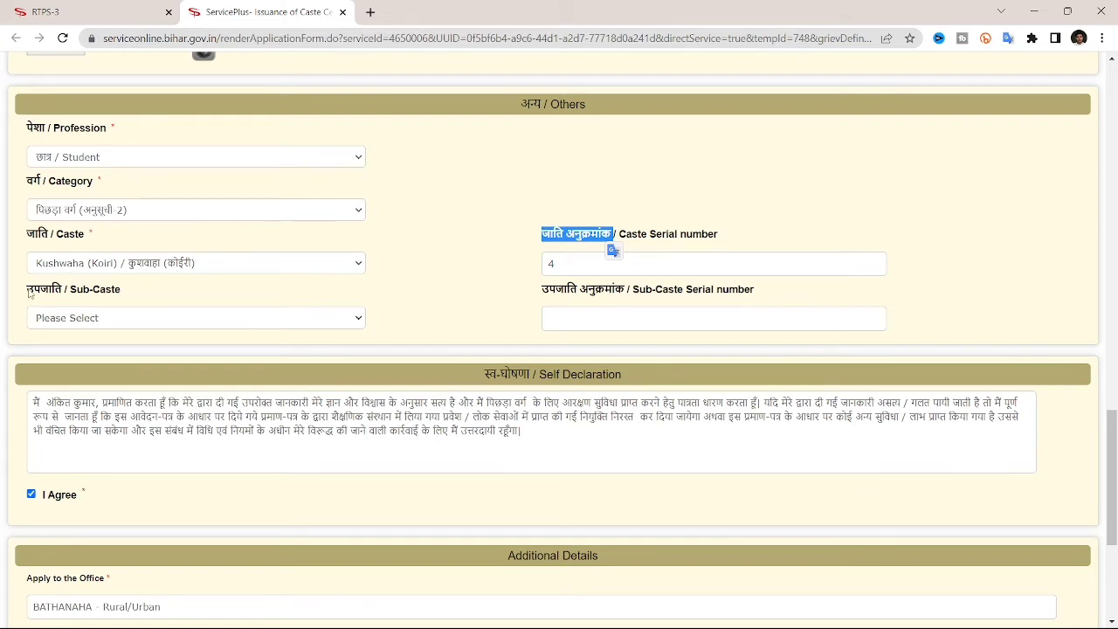
{"action": "left_click_drag", "start_coordinate": [21, 293], "coordinate": [116, 292]}
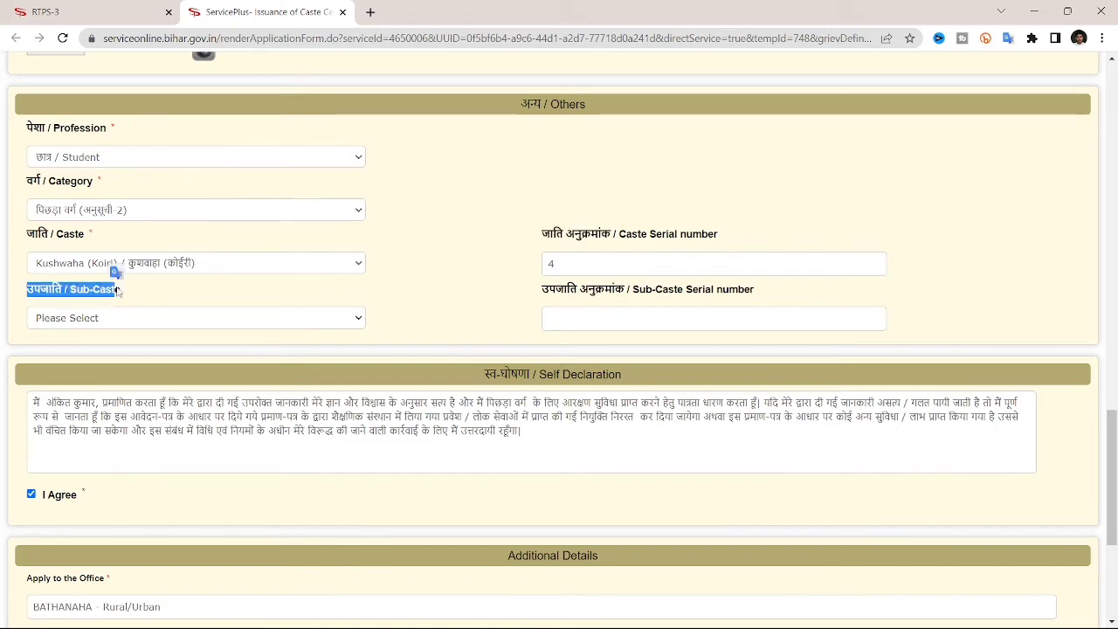
{"action": "left_click", "coordinate": [353, 318]}
{"action": "left_click", "coordinate": [350, 318]}
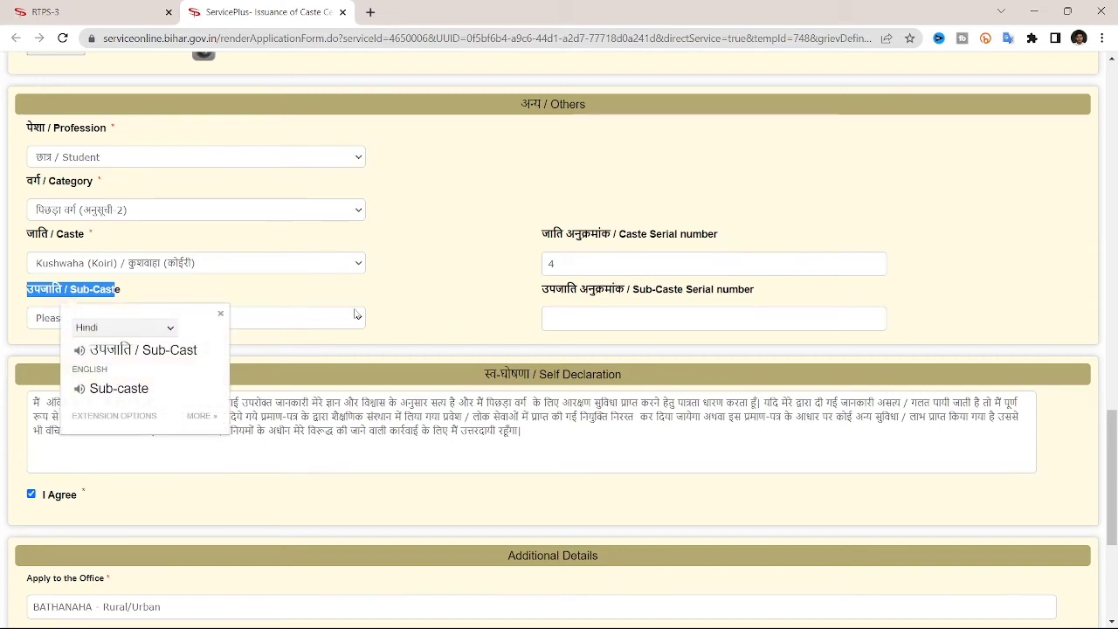
{"action": "left_click", "coordinate": [428, 327]}
{"action": "left_click", "coordinate": [64, 320]}
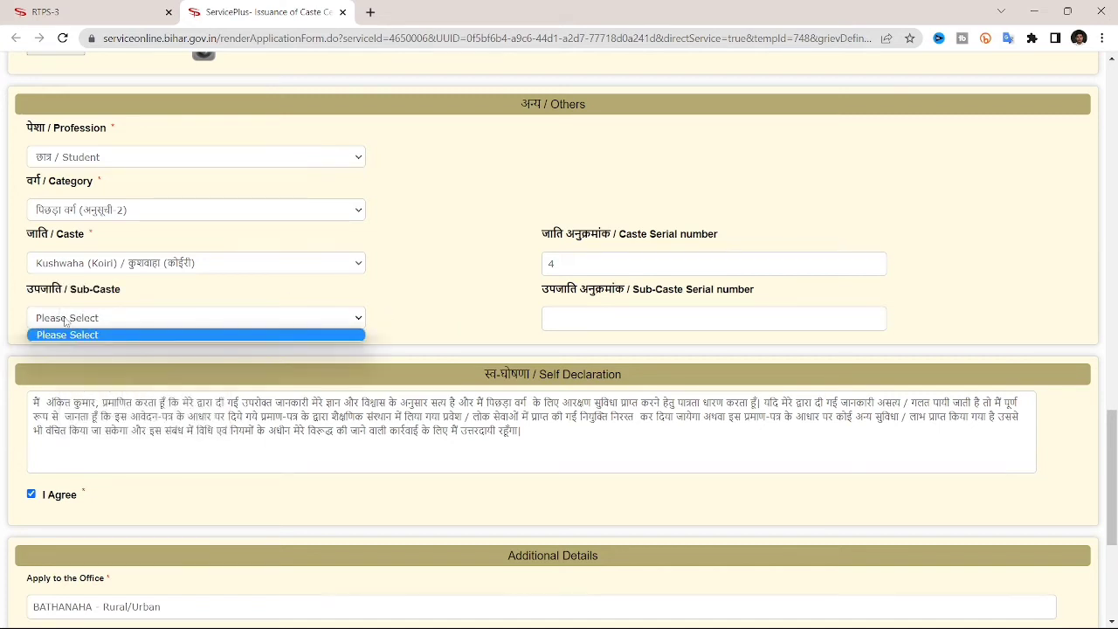
{"action": "left_click", "coordinate": [66, 322]}
{"action": "left_click", "coordinate": [66, 320]}
{"action": "left_click", "coordinate": [64, 320]}
{"action": "left_click", "coordinate": [65, 320]}
Re-tick I Agree, refresh the captcha, enter the verification code and proceed.
{"action": "scroll", "coordinate": [426, 286], "scroll_direction": "down", "scroll_amount": 1}
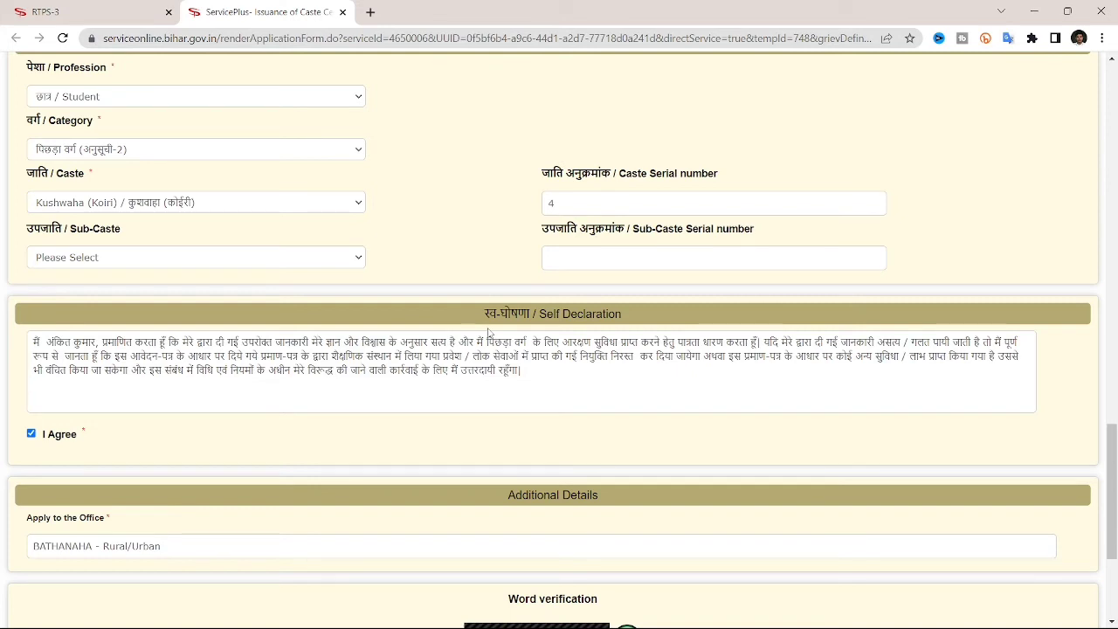
{"action": "scroll", "coordinate": [306, 325], "scroll_direction": "down", "scroll_amount": 2}
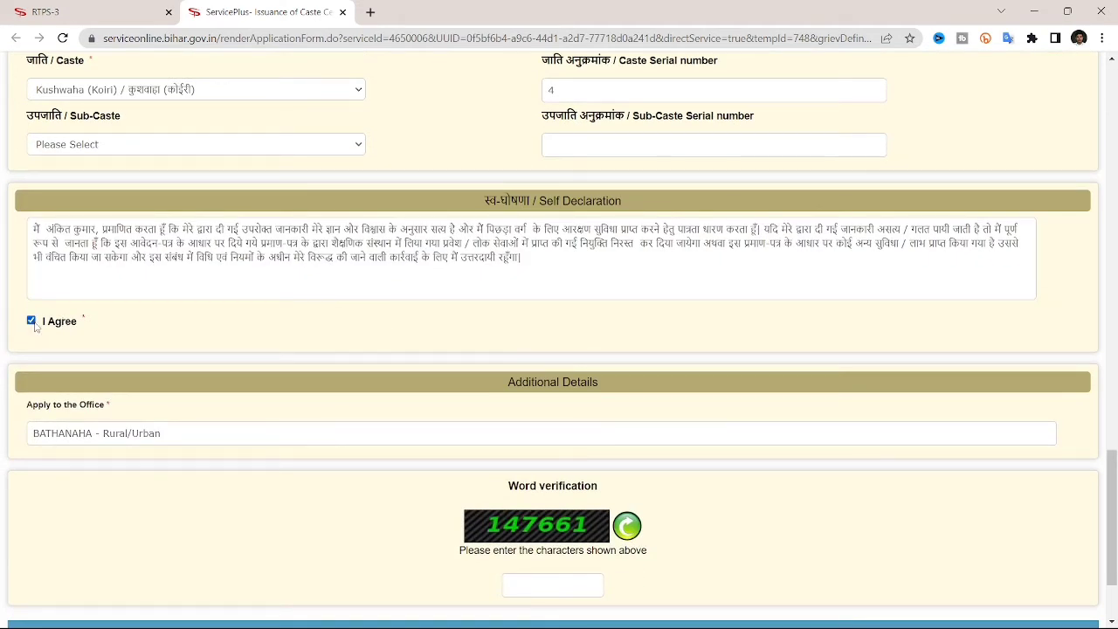
{"action": "left_click", "coordinate": [30, 322]}
{"action": "left_click", "coordinate": [30, 321]}
{"action": "scroll", "coordinate": [615, 355], "scroll_direction": "down", "scroll_amount": 3}
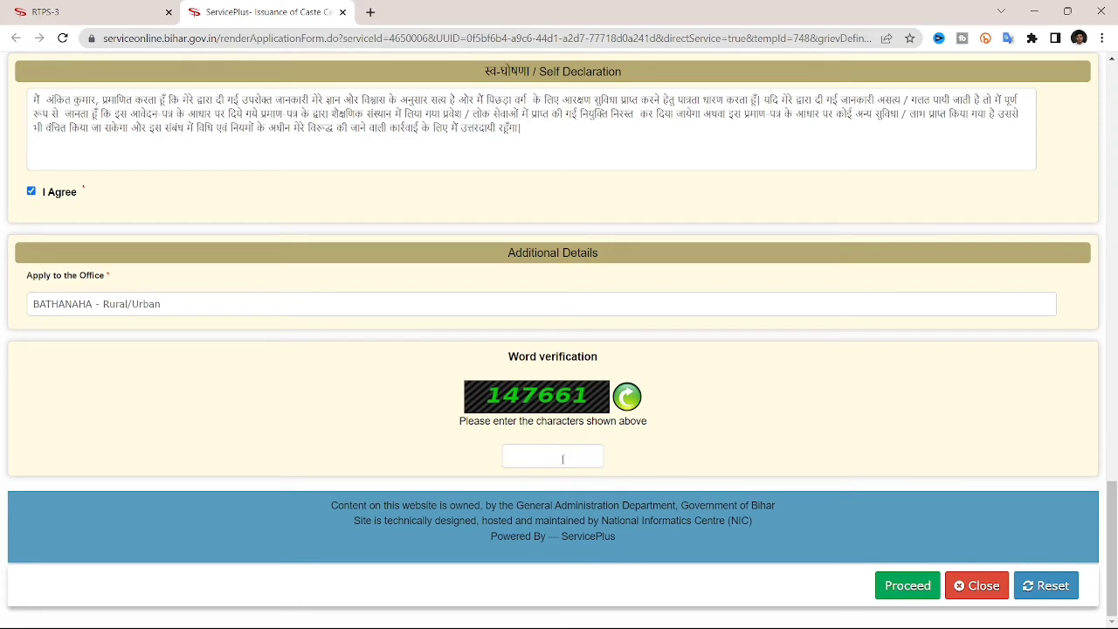
{"action": "left_click", "coordinate": [627, 397]}
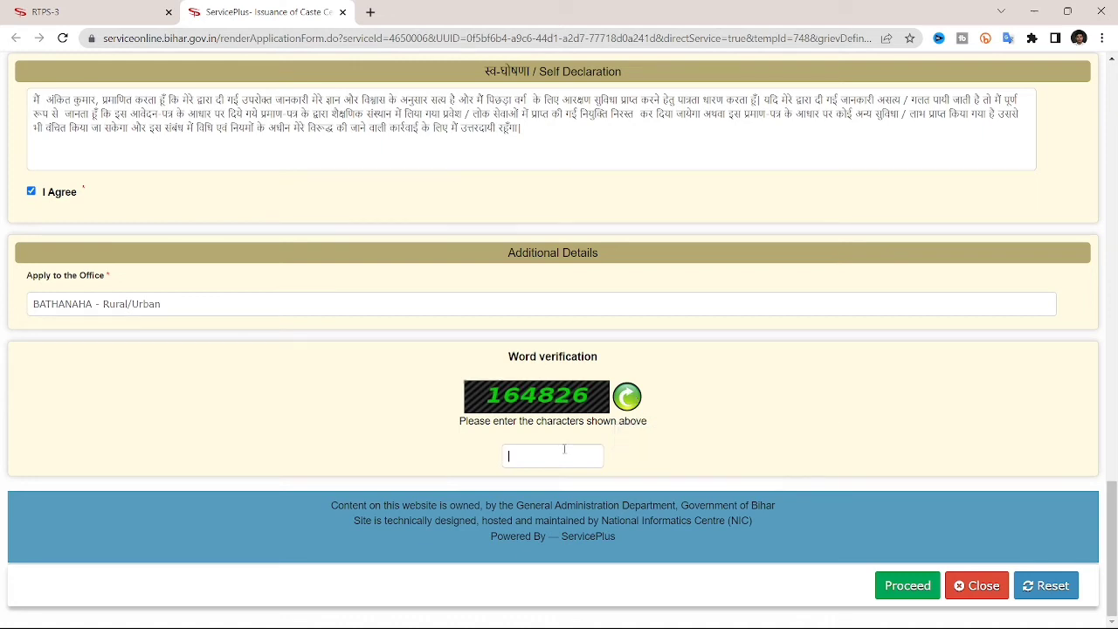
{"action": "type", "text": "164825"}
{"action": "left_click", "coordinate": [893, 593]}
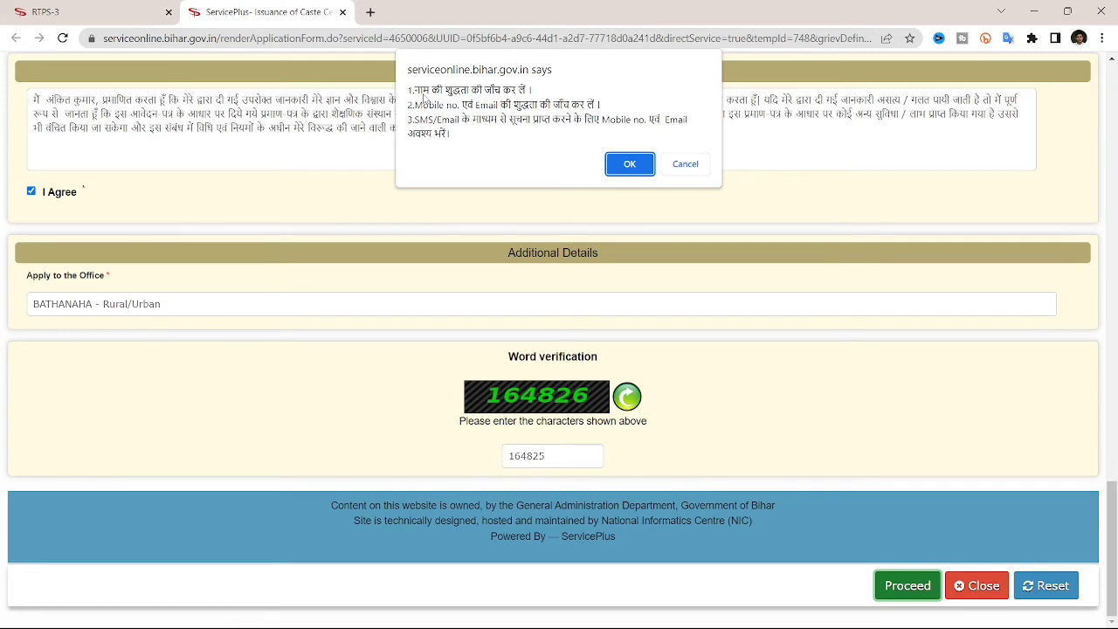
{"action": "left_click", "coordinate": [628, 164]}
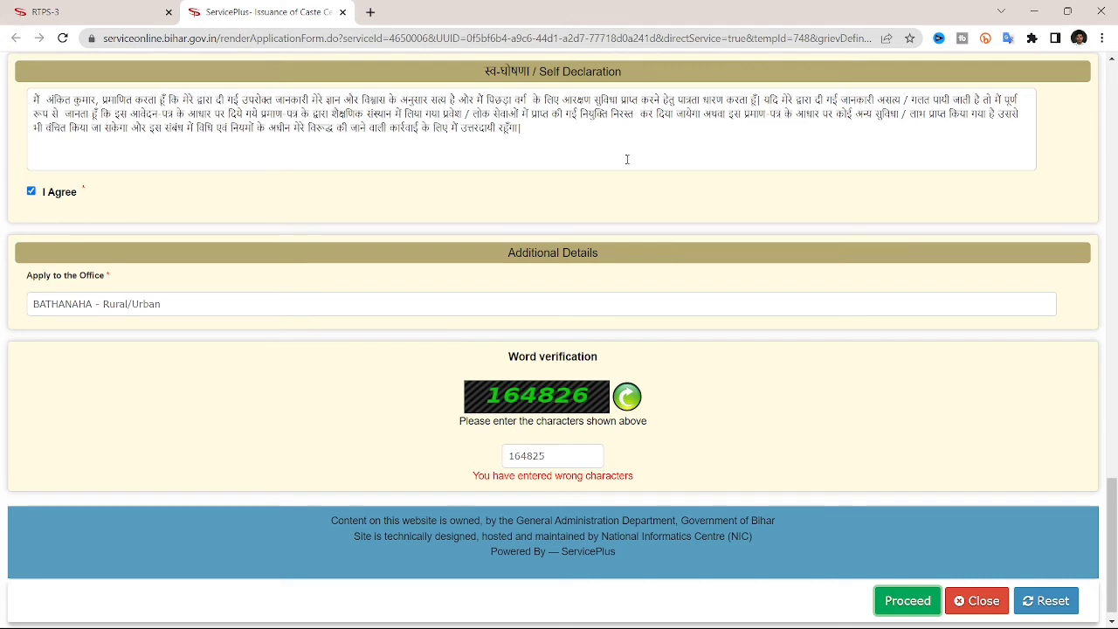
Replace the rejected verification code with the correct one and confirm to reach the preview.
{"action": "left_click", "coordinate": [562, 465]}
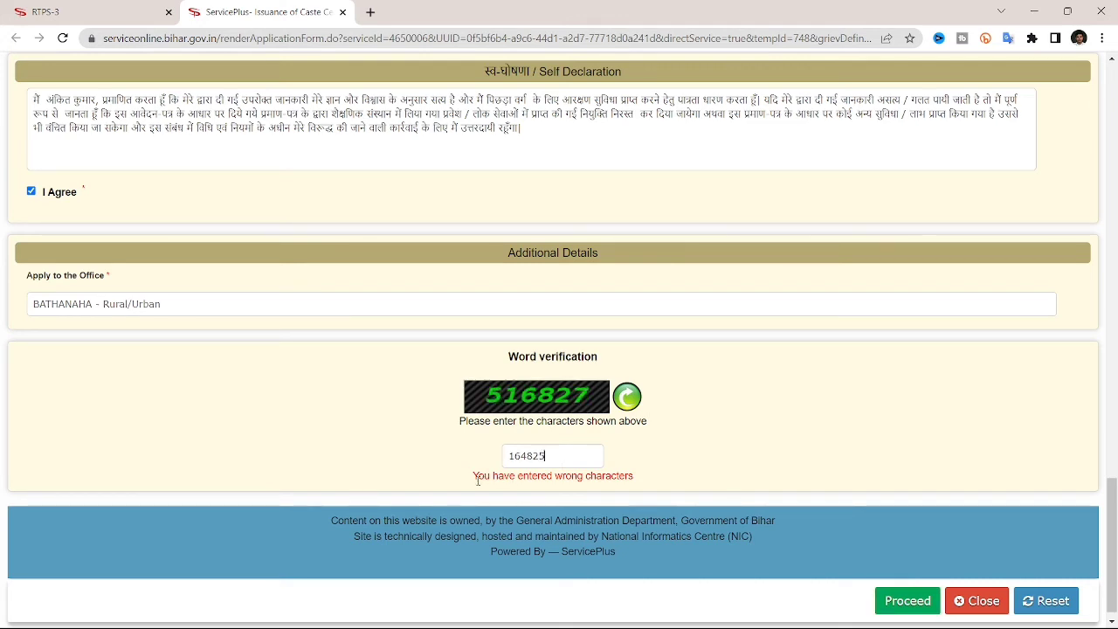
{"action": "left_click_drag", "start_coordinate": [474, 479], "coordinate": [639, 483]}
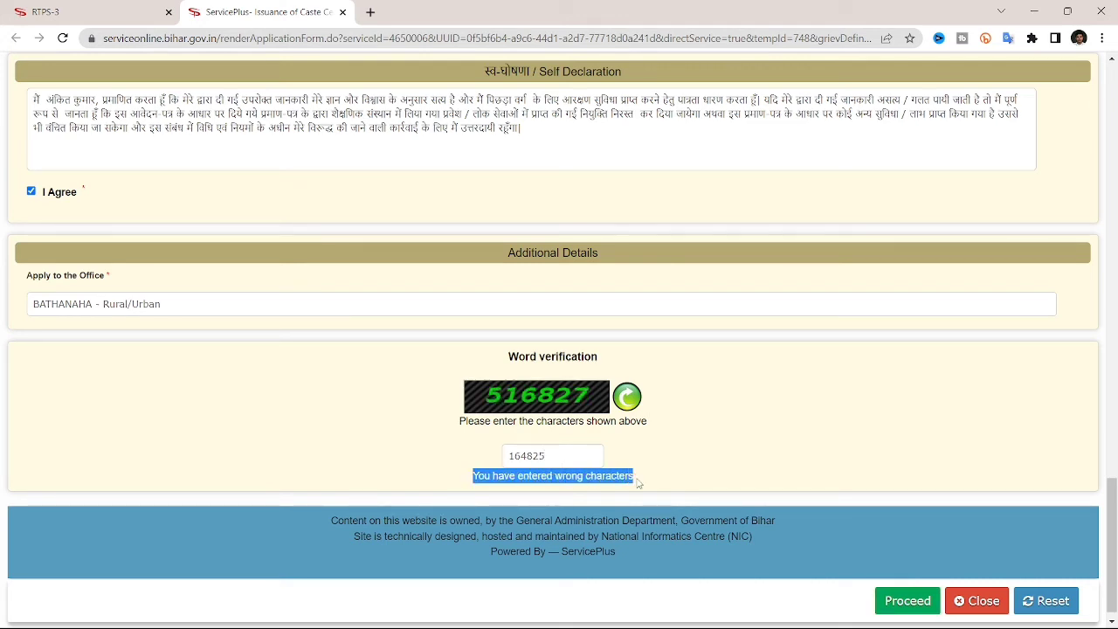
{"action": "left_click", "coordinate": [547, 454]}
{"action": "double_click", "coordinate": [547, 454]}
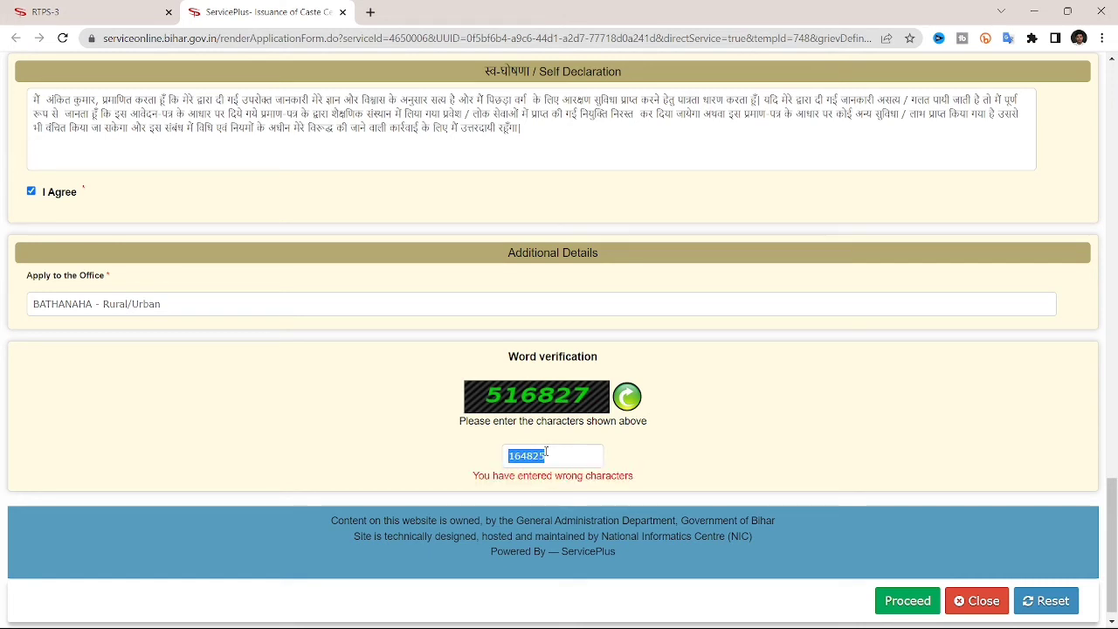
{"action": "key", "text": "BackSpace"}
{"action": "type", "text": "516827"}
{"action": "left_click", "coordinate": [912, 601]}
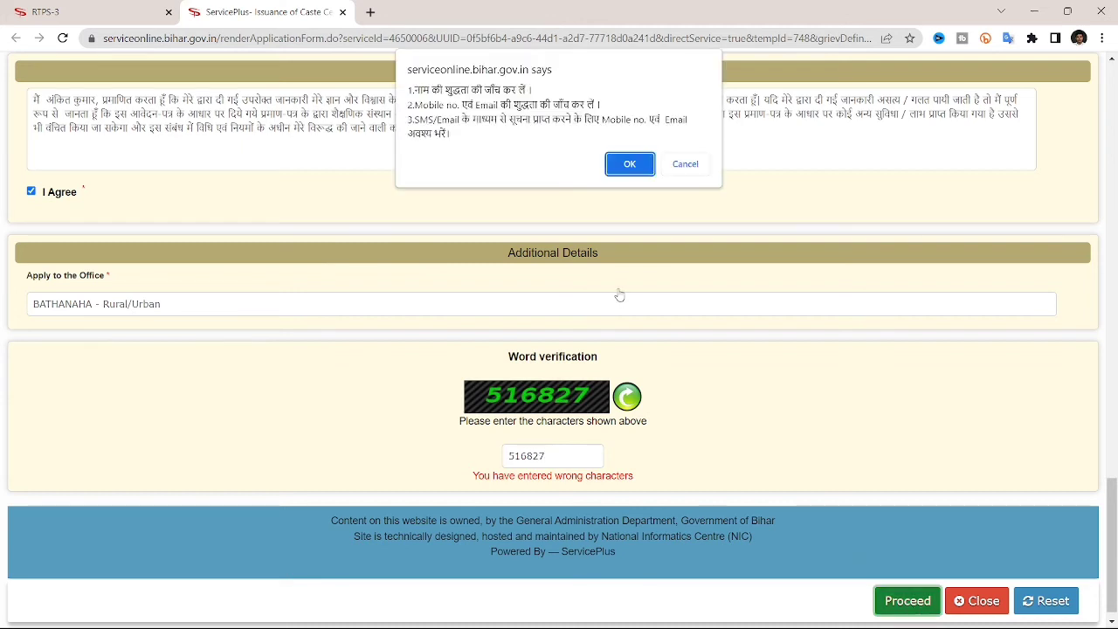
{"action": "left_click", "coordinate": [631, 163]}
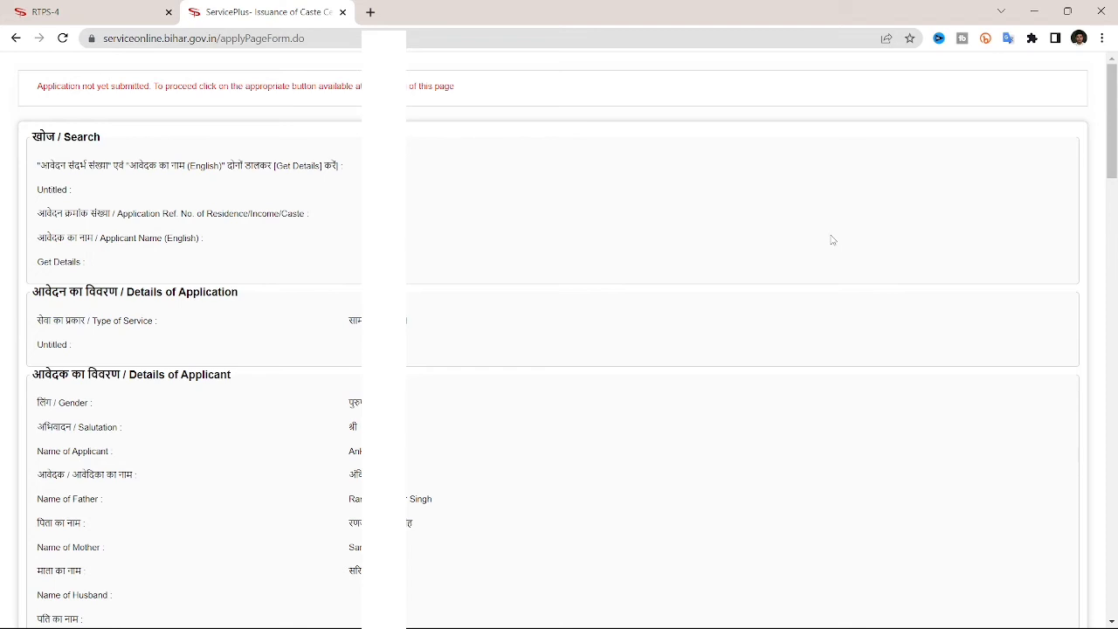
{"action": "scroll", "coordinate": [585, 390], "scroll_direction": "down", "scroll_amount": 4}
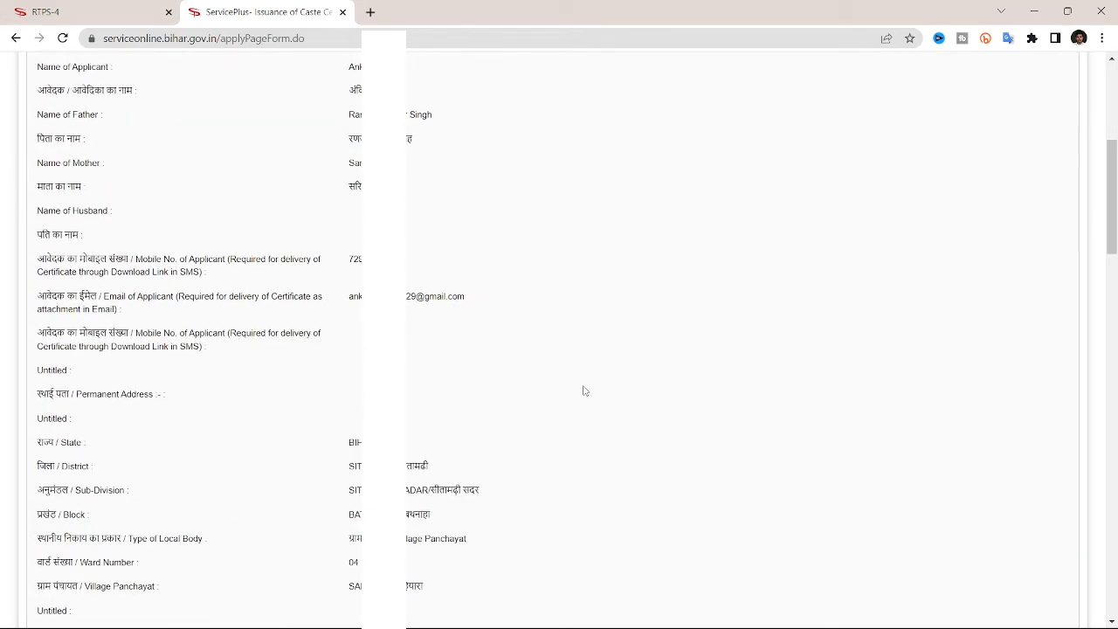
{"action": "scroll", "coordinate": [585, 390], "scroll_direction": "down", "scroll_amount": 4}
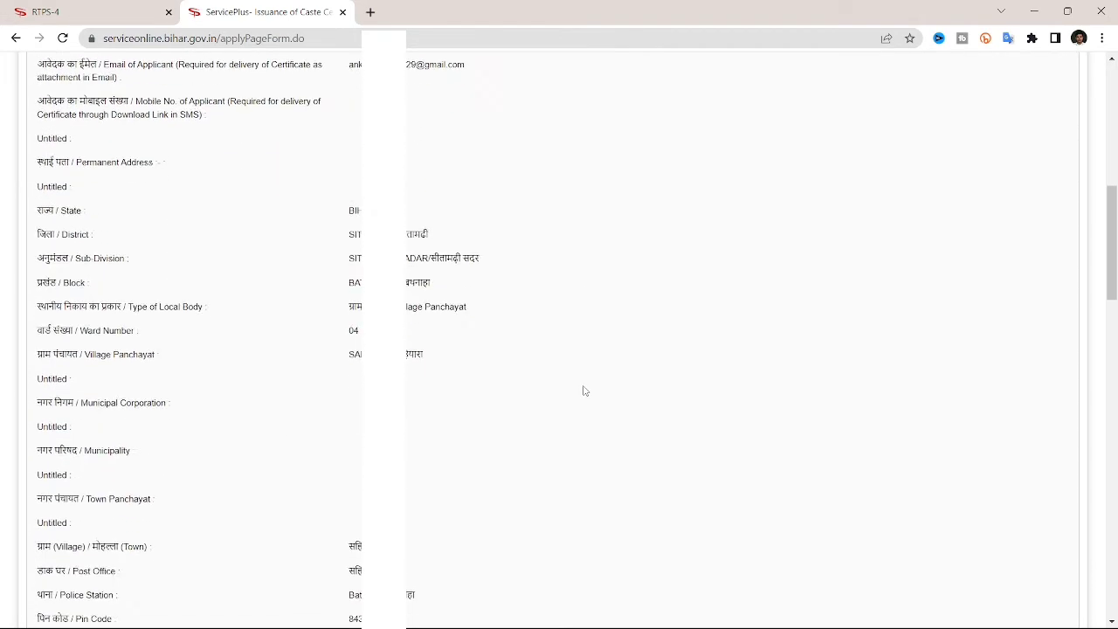
{"action": "scroll", "coordinate": [584, 390], "scroll_direction": "down", "scroll_amount": 8}
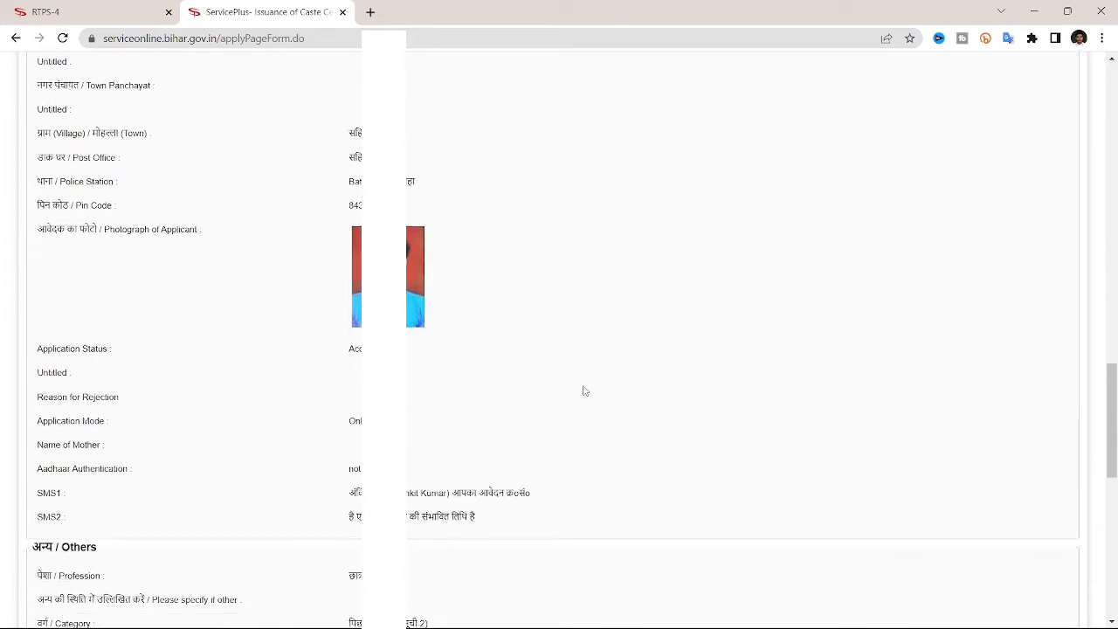
{"action": "scroll", "coordinate": [584, 391], "scroll_direction": "down", "scroll_amount": 3}
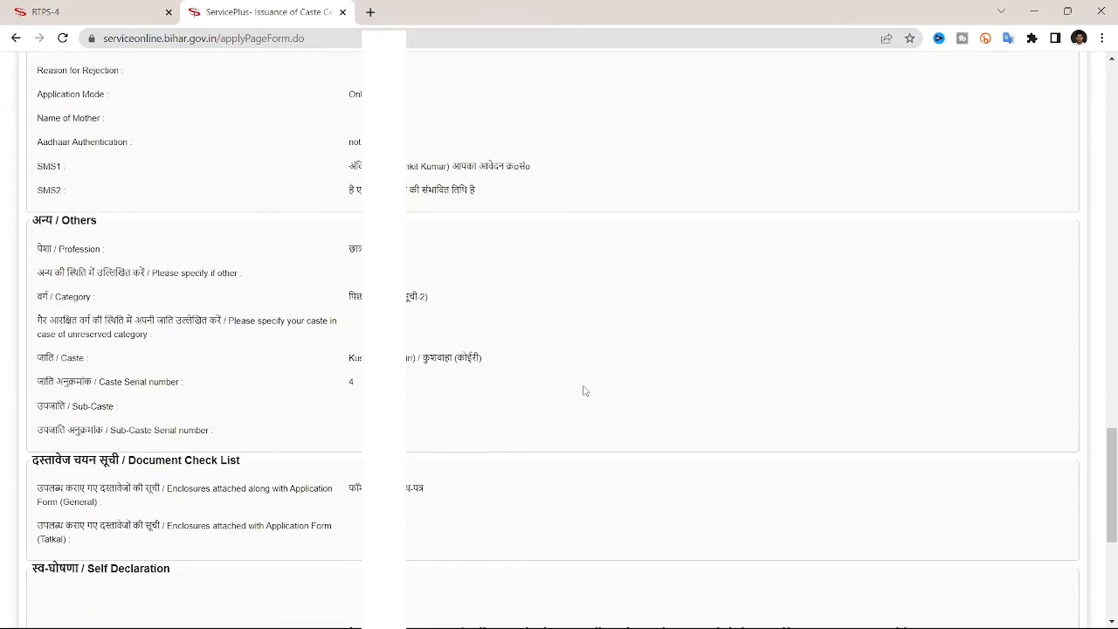
{"action": "scroll", "coordinate": [584, 390], "scroll_direction": "down", "scroll_amount": 4}
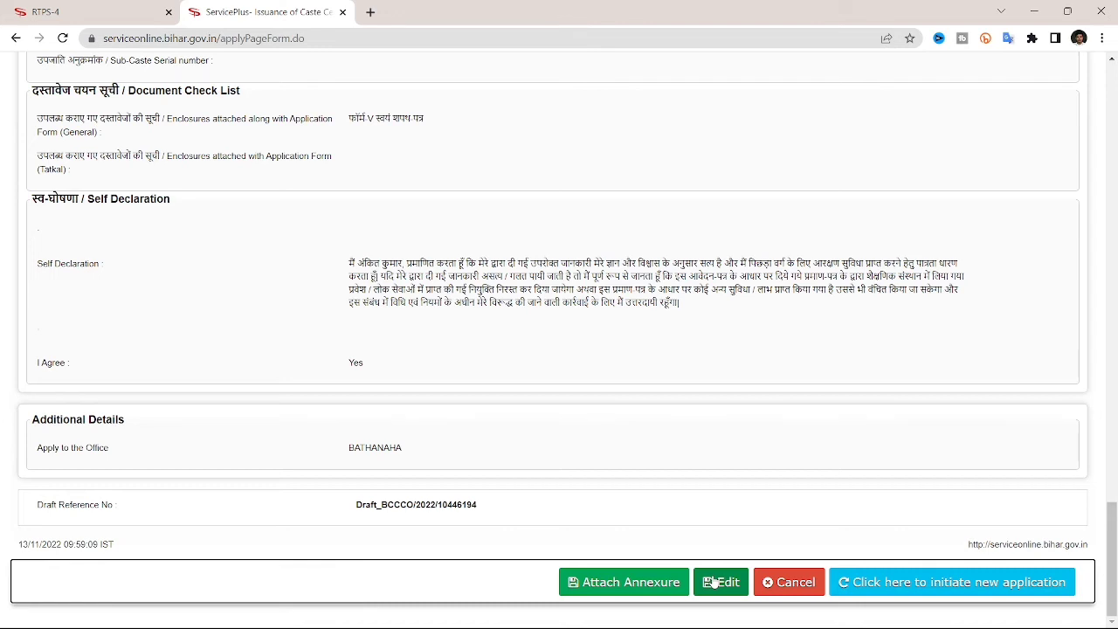
Attach the Aadhaar card screenshot as an आधार कार्ड enclosure and save the annexure.
{"action": "left_click", "coordinate": [609, 583]}
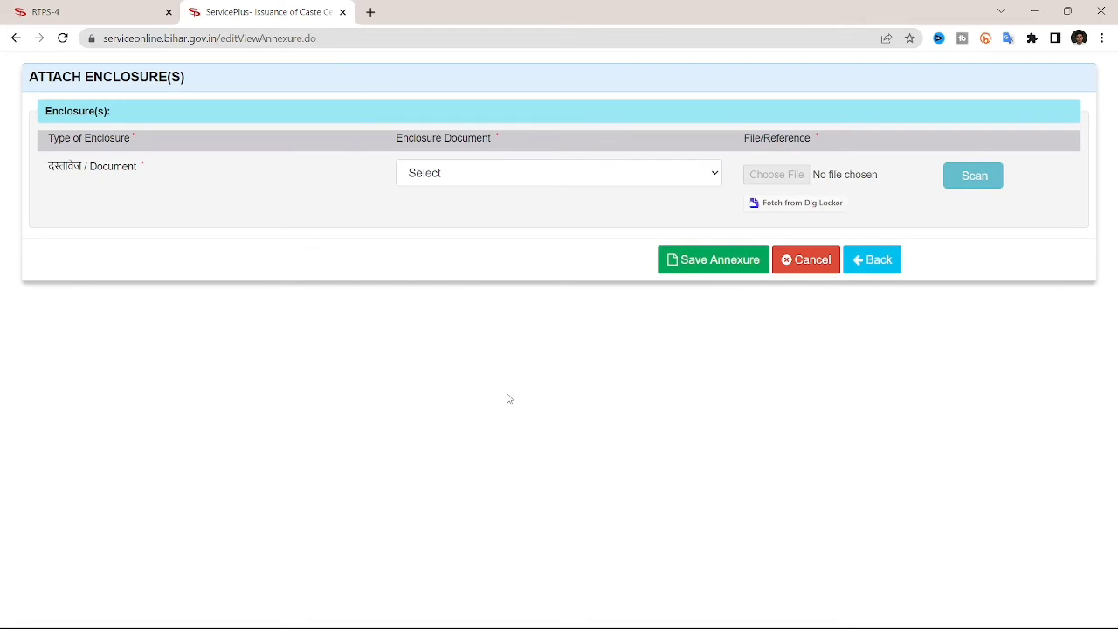
{"action": "left_click", "coordinate": [712, 176]}
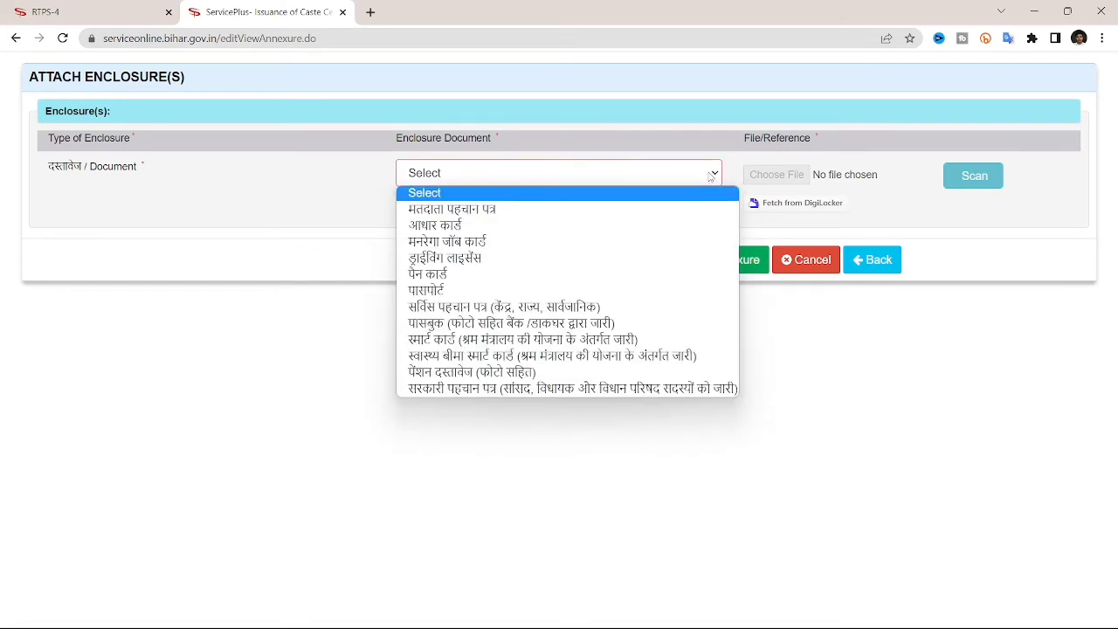
{"action": "left_click", "coordinate": [513, 227]}
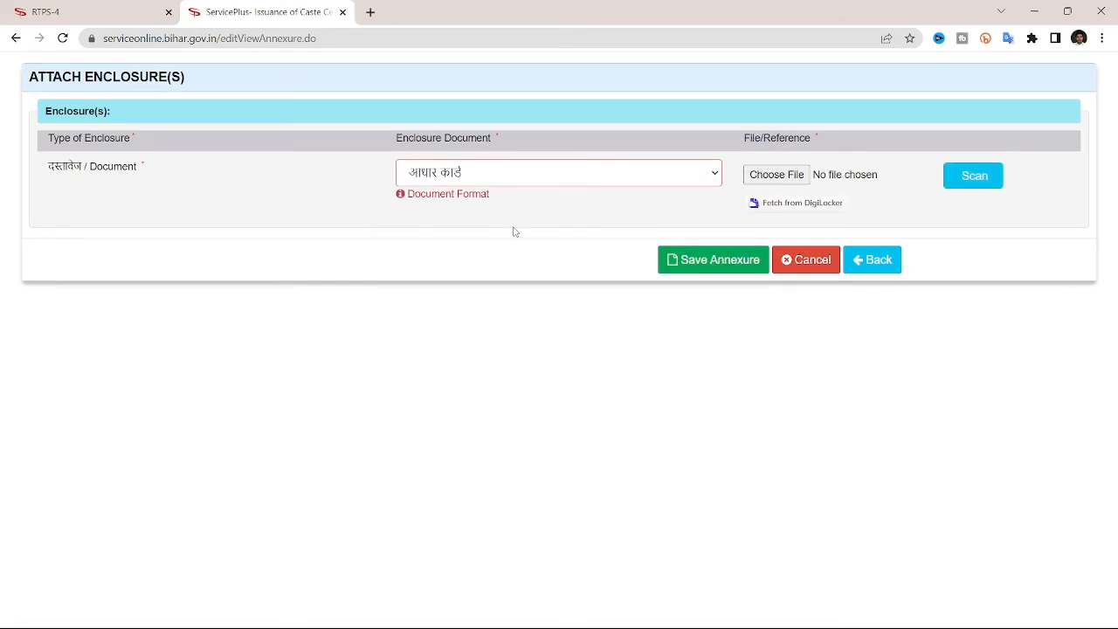
{"action": "left_click", "coordinate": [788, 179]}
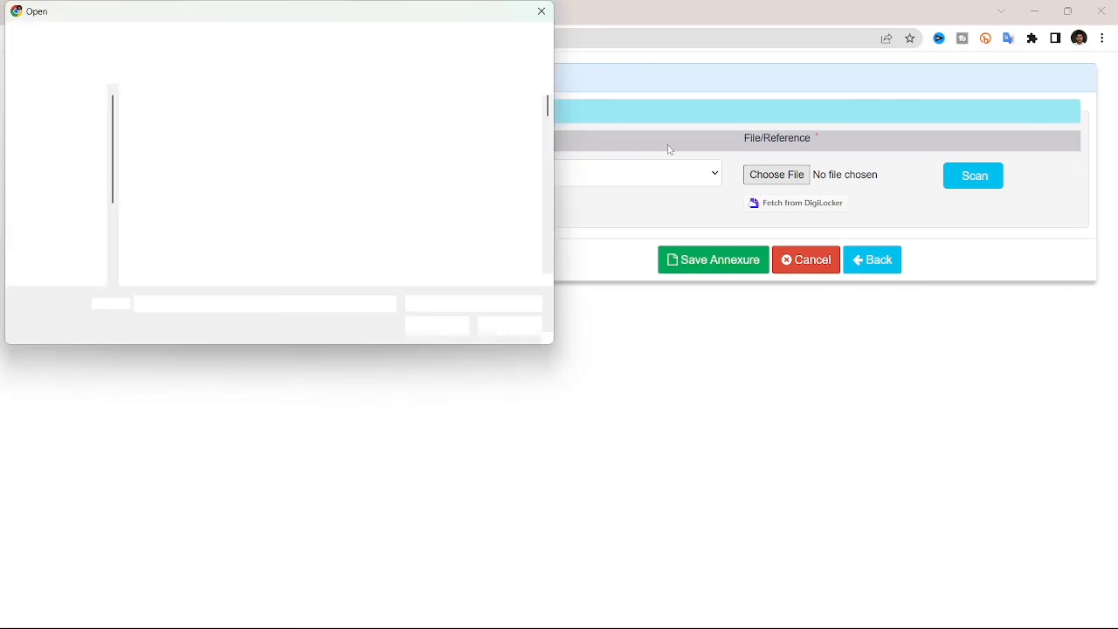
{"action": "left_click", "coordinate": [333, 276]}
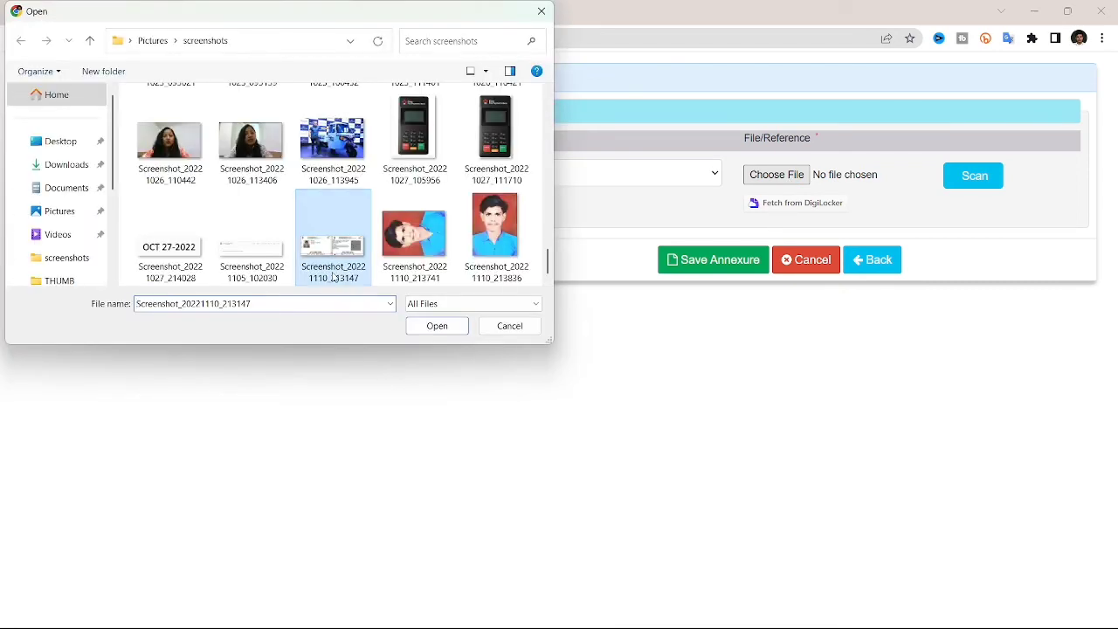
{"action": "left_click", "coordinate": [436, 326]}
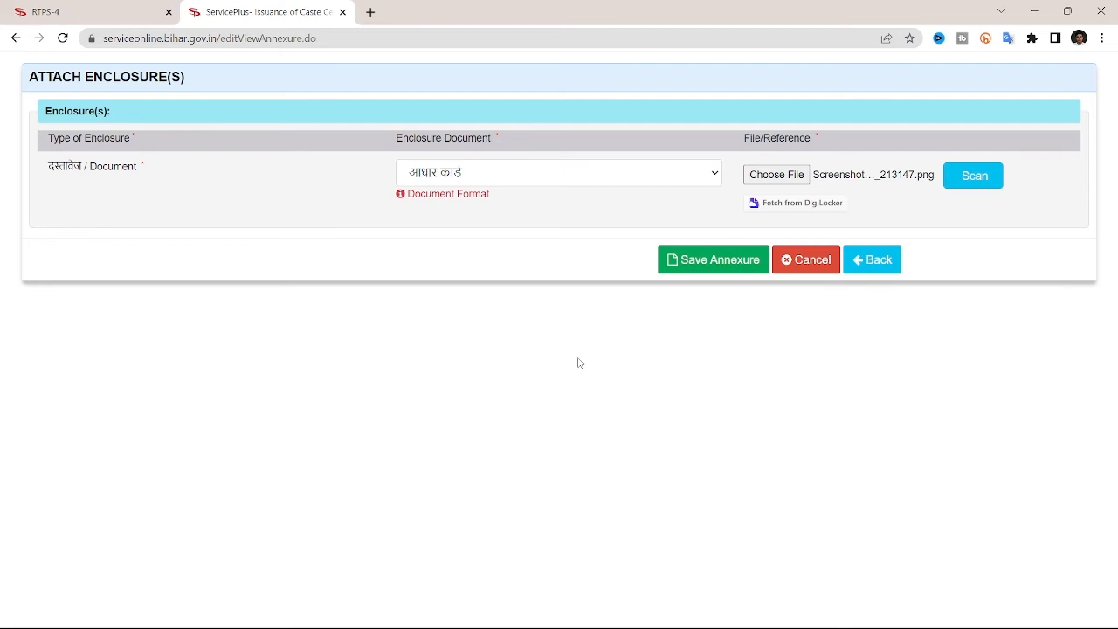
{"action": "left_click", "coordinate": [732, 260]}
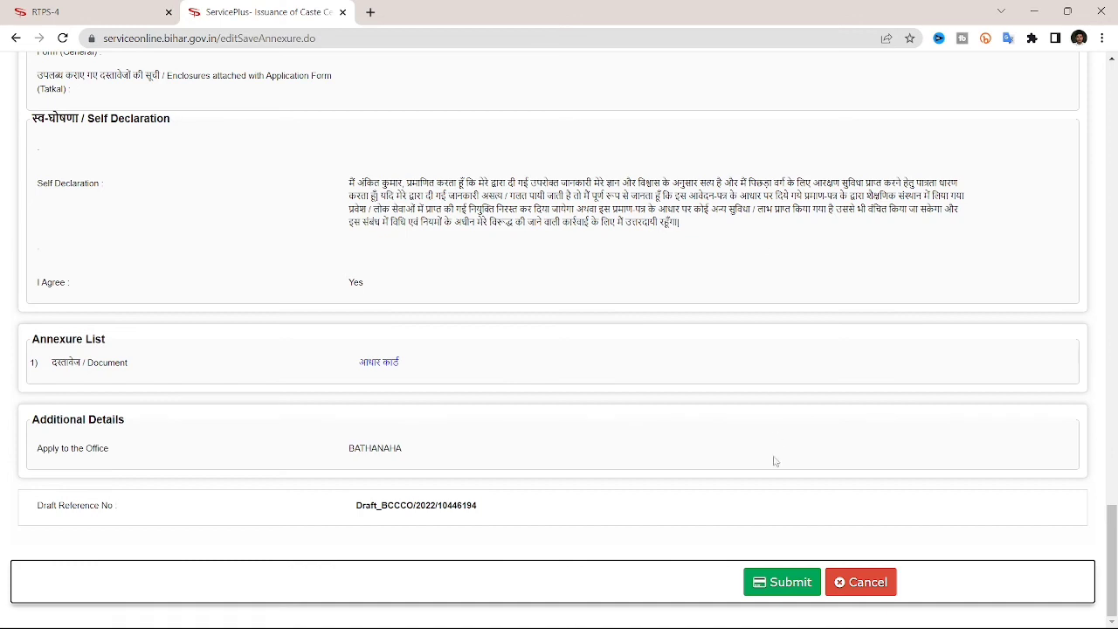
Submit the caste certificate application and save its acknowledgement as a PDF in Downloads.
{"action": "left_click", "coordinate": [764, 587]}
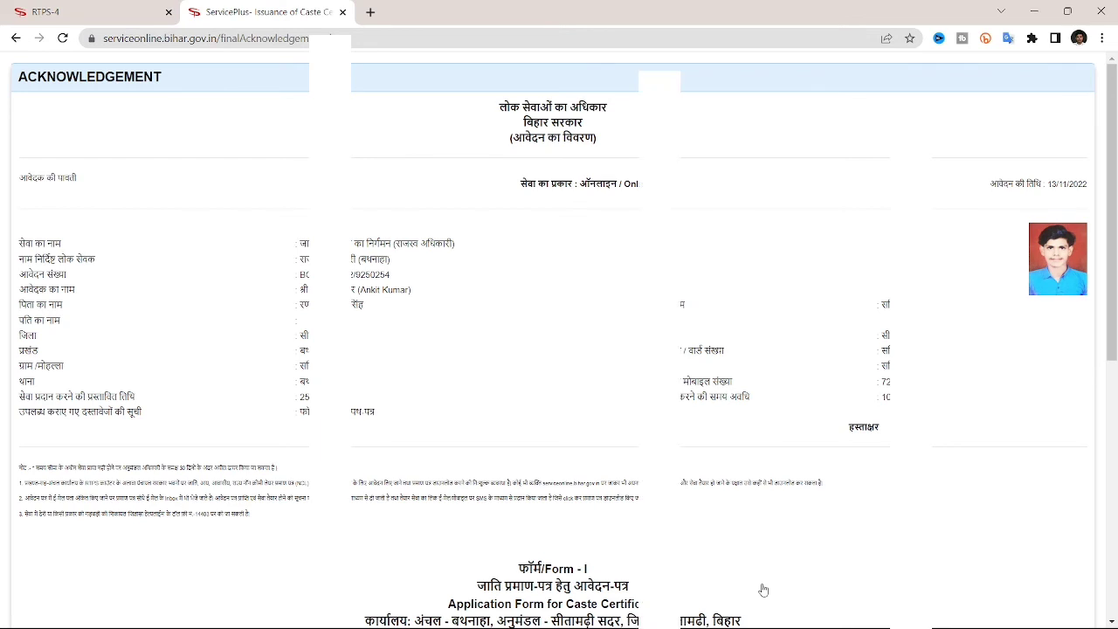
{"action": "scroll", "coordinate": [763, 591], "scroll_direction": "down", "scroll_amount": 6}
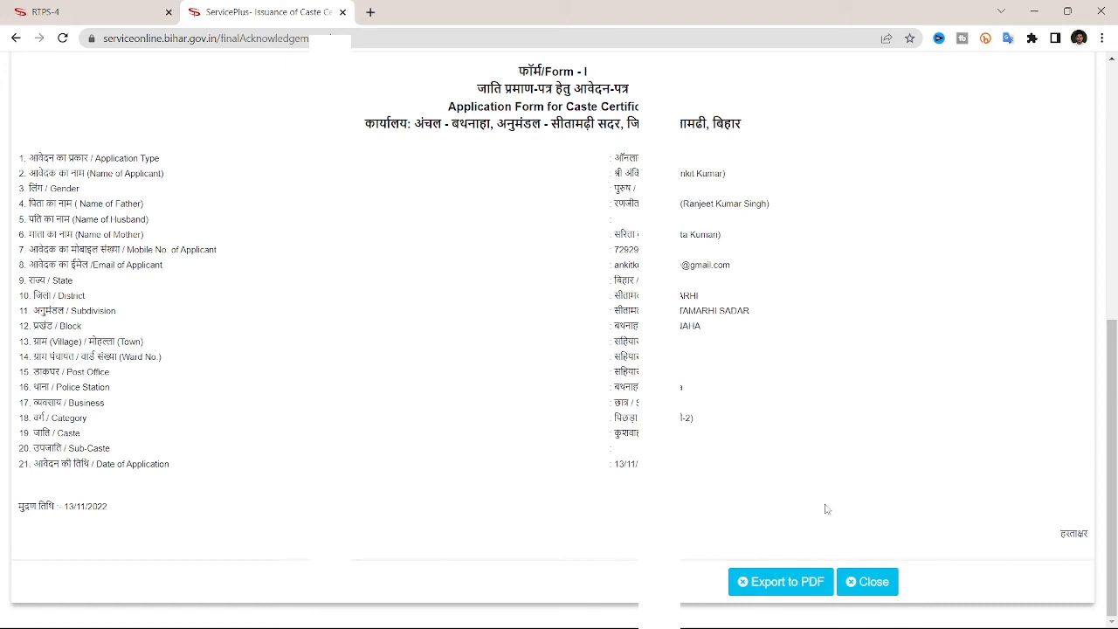
{"action": "left_click", "coordinate": [774, 591]}
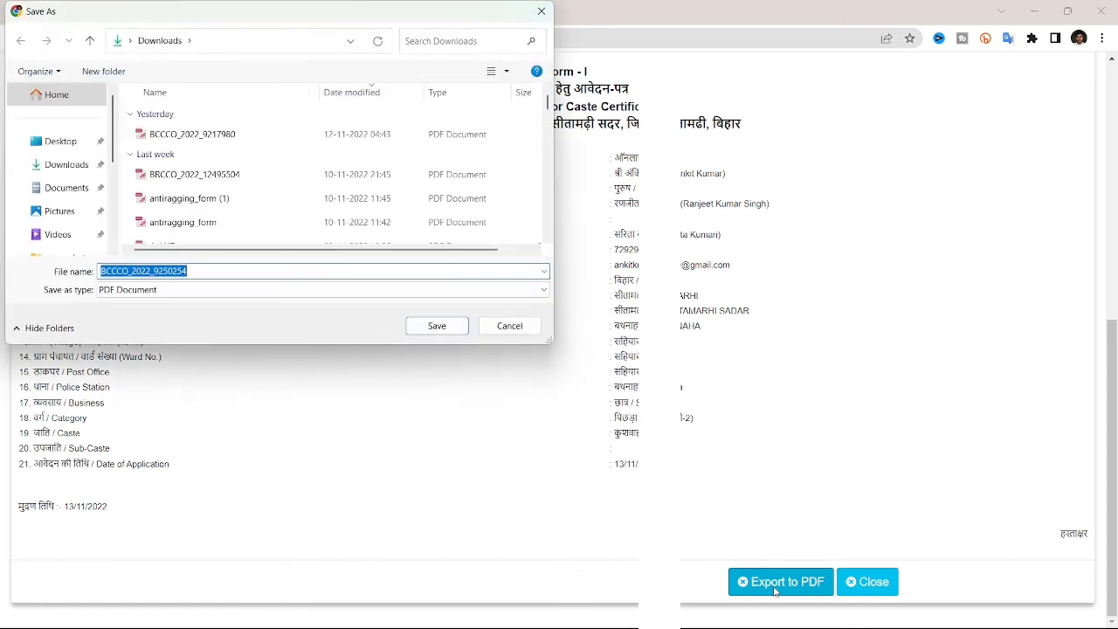
{"action": "left_click", "coordinate": [426, 326]}
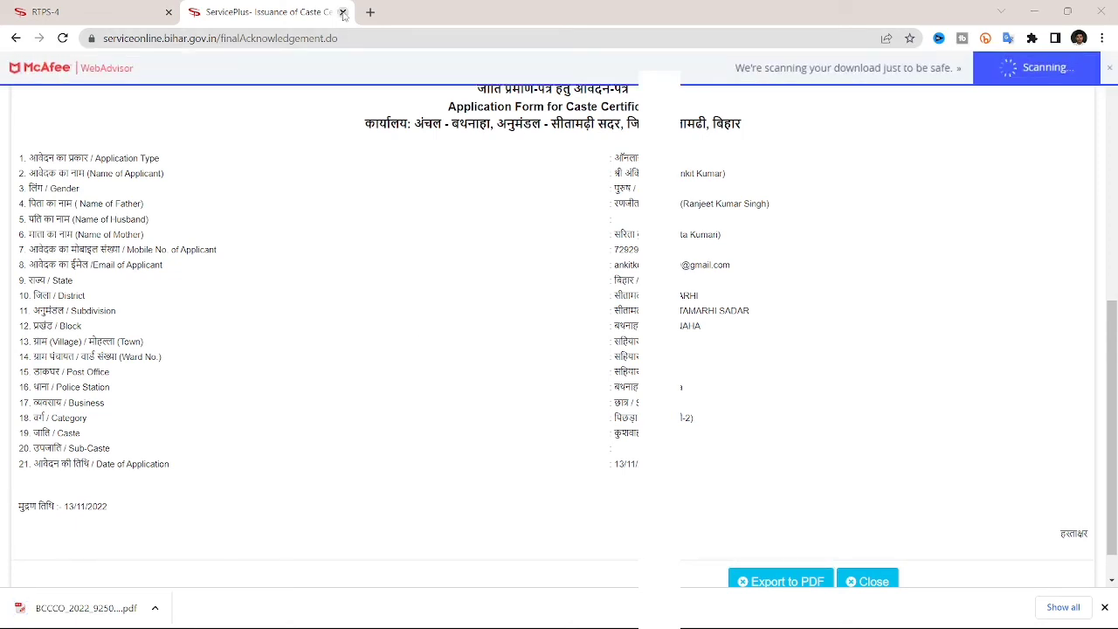
{"action": "left_click", "coordinate": [344, 13]}
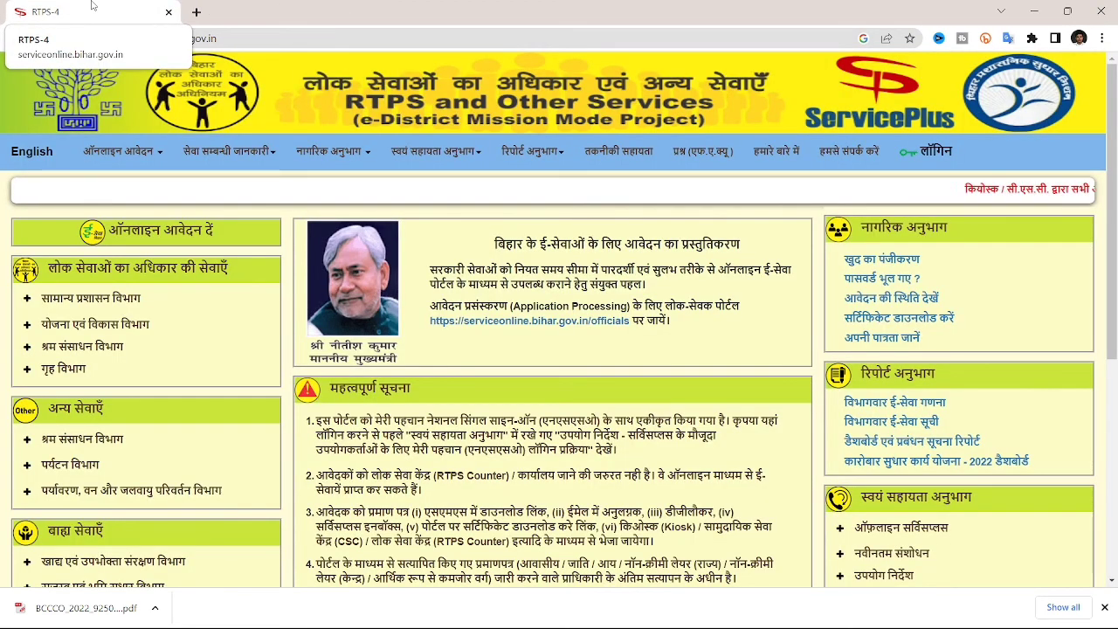
{"action": "mouse_move", "coordinate": [122, 151]}
{"action": "mouse_move", "coordinate": [157, 184]}
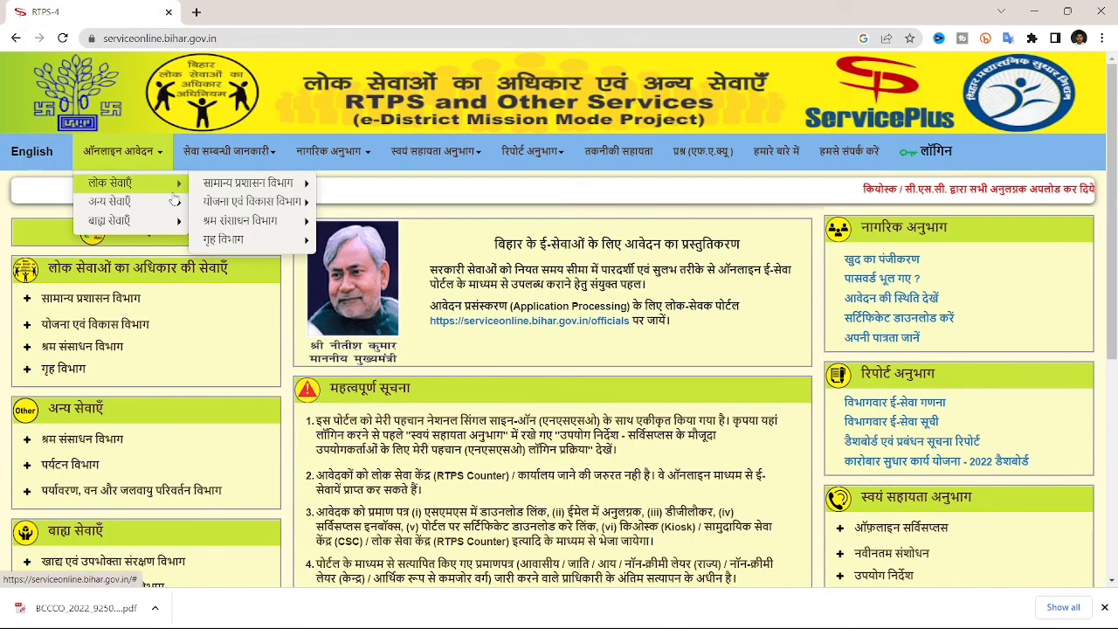
{"action": "mouse_move", "coordinate": [247, 182]}
{"action": "mouse_move", "coordinate": [393, 182]}
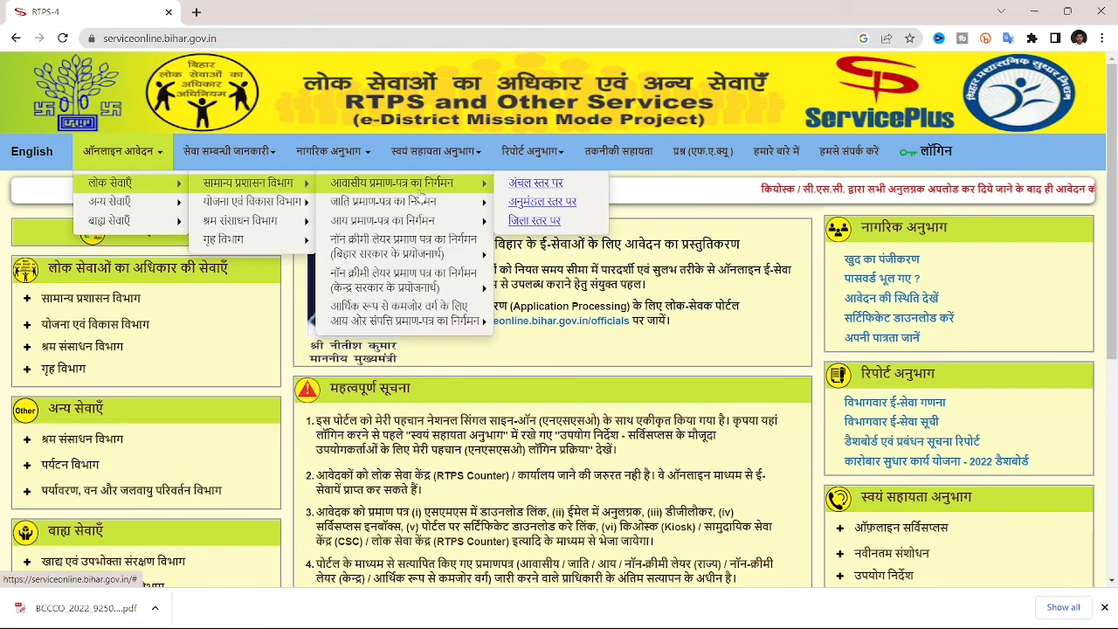
{"action": "left_click", "coordinate": [519, 185]}
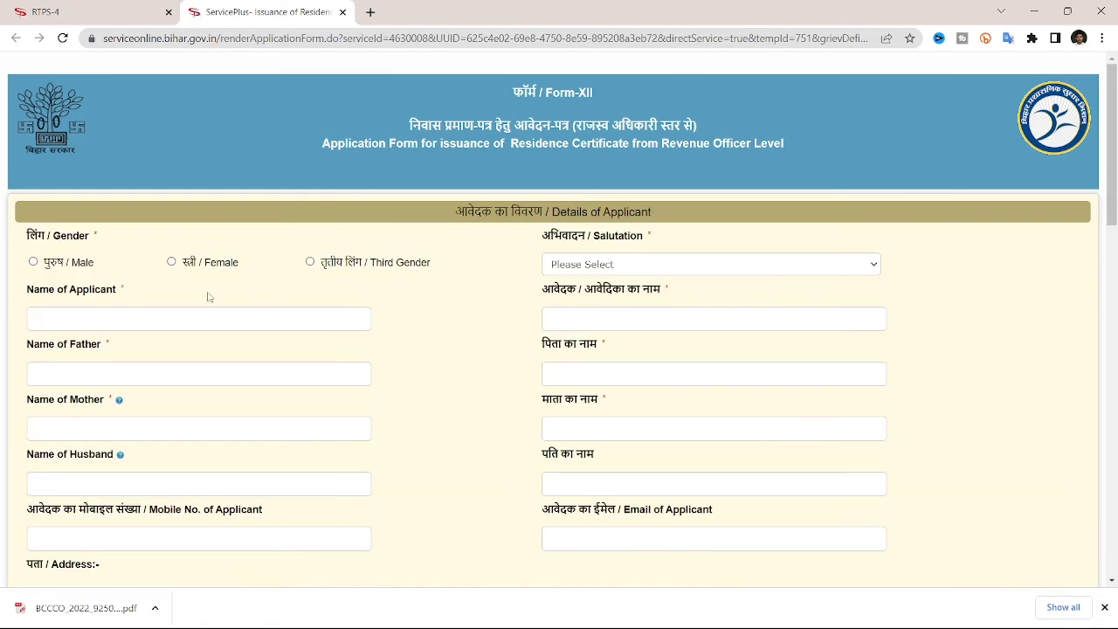
{"action": "scroll", "coordinate": [389, 314], "scroll_direction": "down", "scroll_amount": 6}
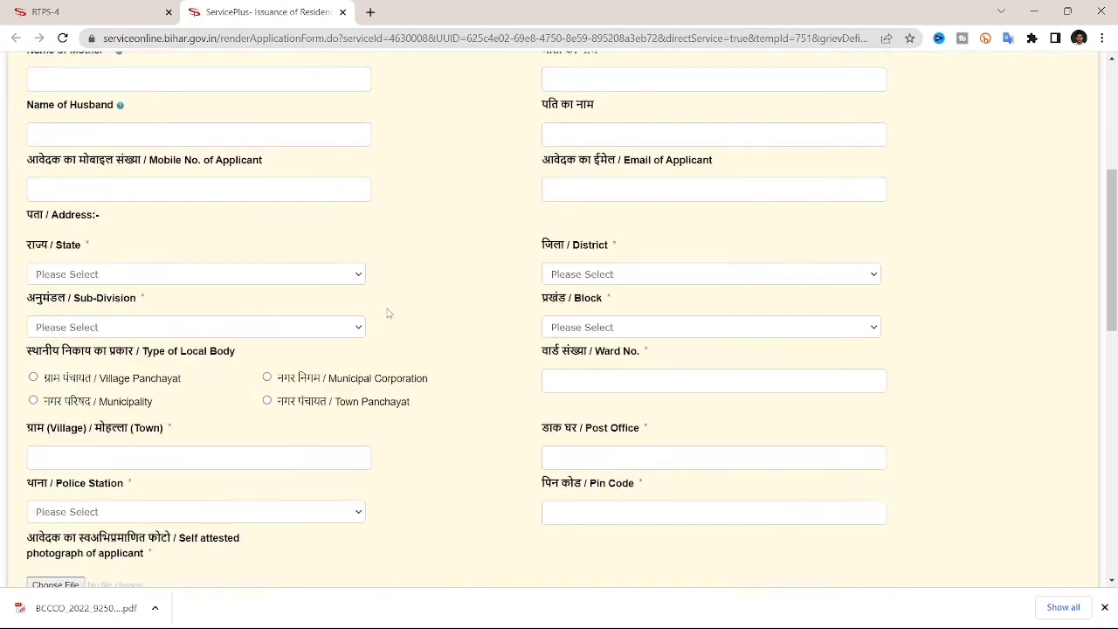
{"action": "scroll", "coordinate": [389, 313], "scroll_direction": "down", "scroll_amount": 2}
{"action": "scroll", "coordinate": [387, 312], "scroll_direction": "up", "scroll_amount": 1}
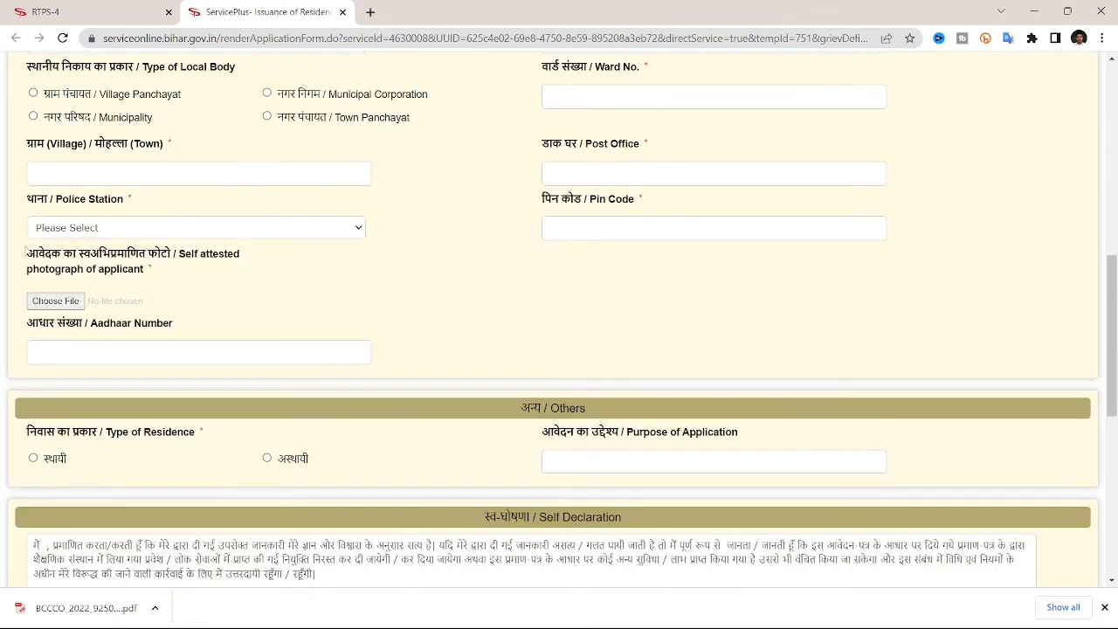
{"action": "scroll", "coordinate": [217, 338], "scroll_direction": "down", "scroll_amount": 2}
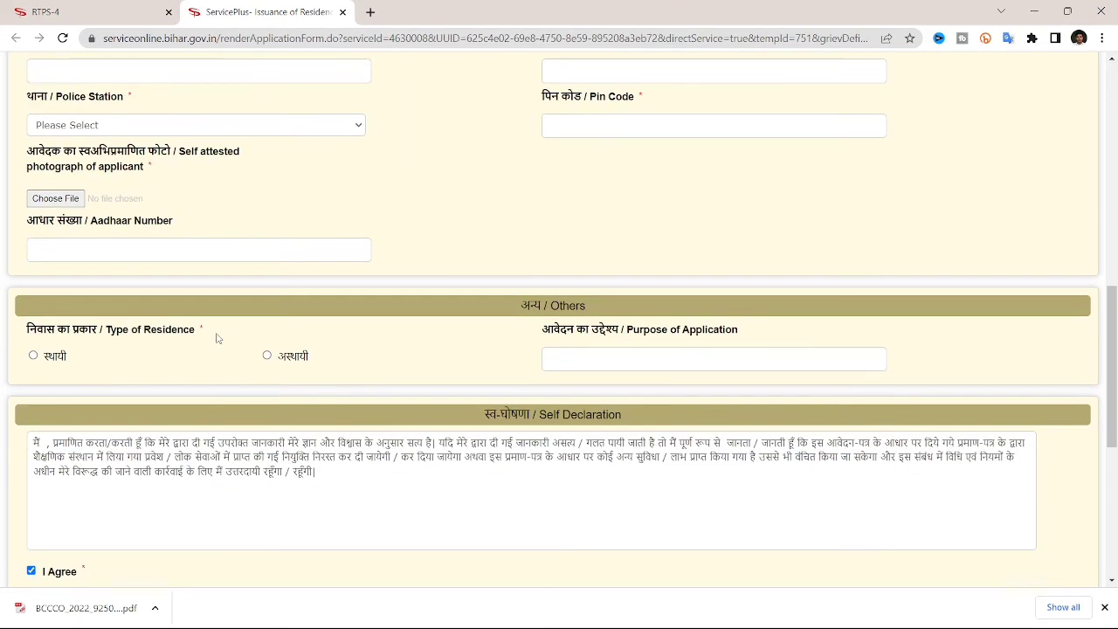
{"action": "scroll", "coordinate": [218, 338], "scroll_direction": "down", "scroll_amount": 2}
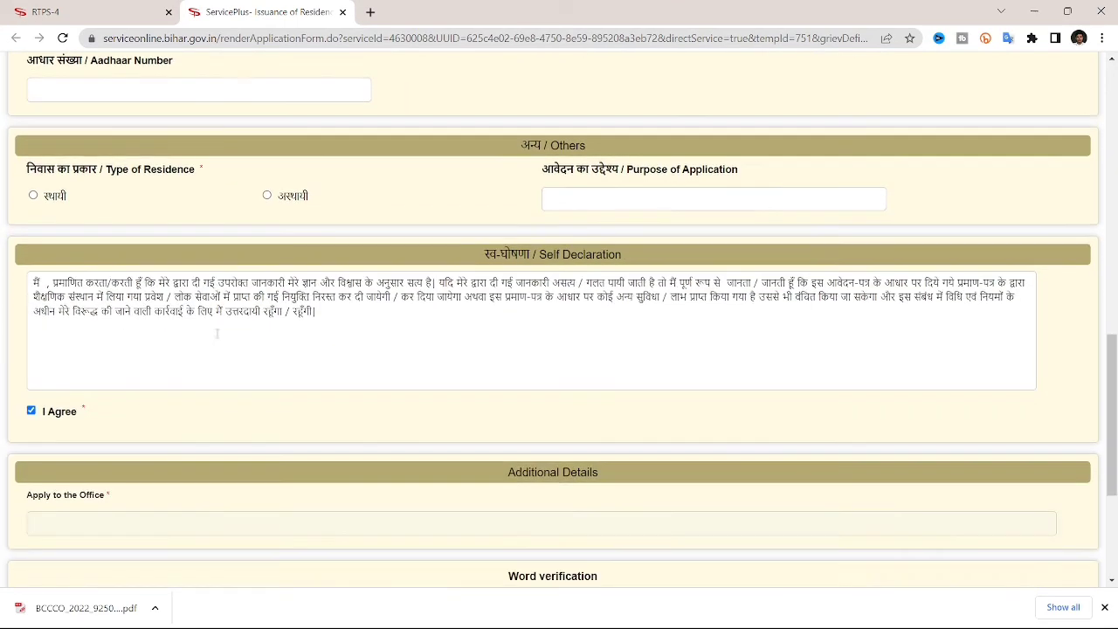
{"action": "left_click", "coordinate": [33, 197]}
{"action": "scroll", "coordinate": [335, 323], "scroll_direction": "down", "scroll_amount": 3}
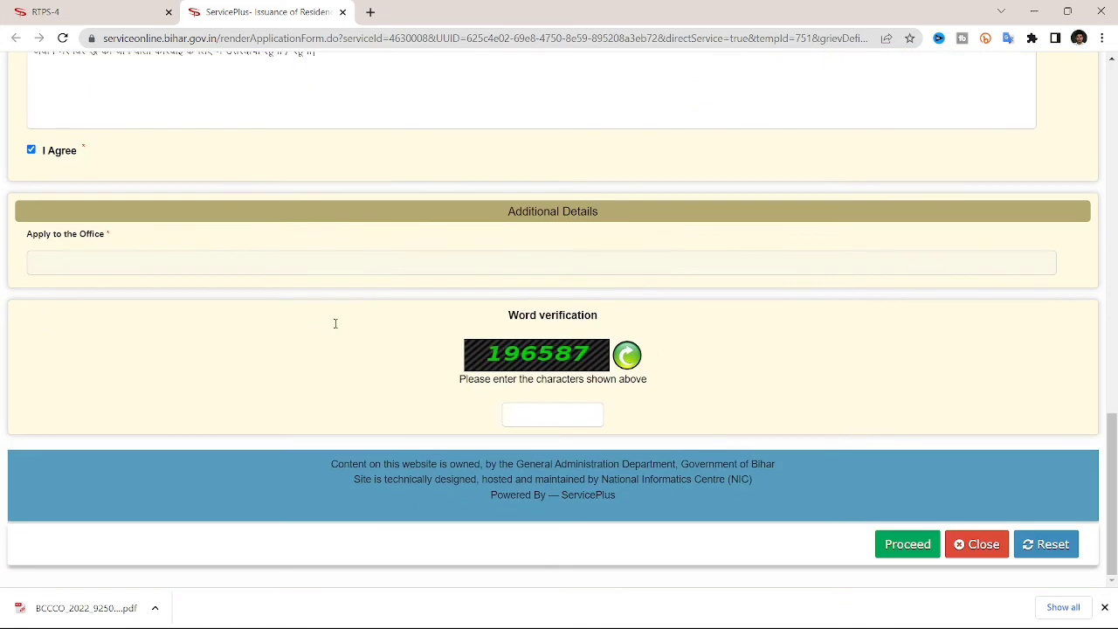
{"action": "left_click_drag", "start_coordinate": [543, 355], "coordinate": [540, 400]}
{"action": "key", "text": "Home"}
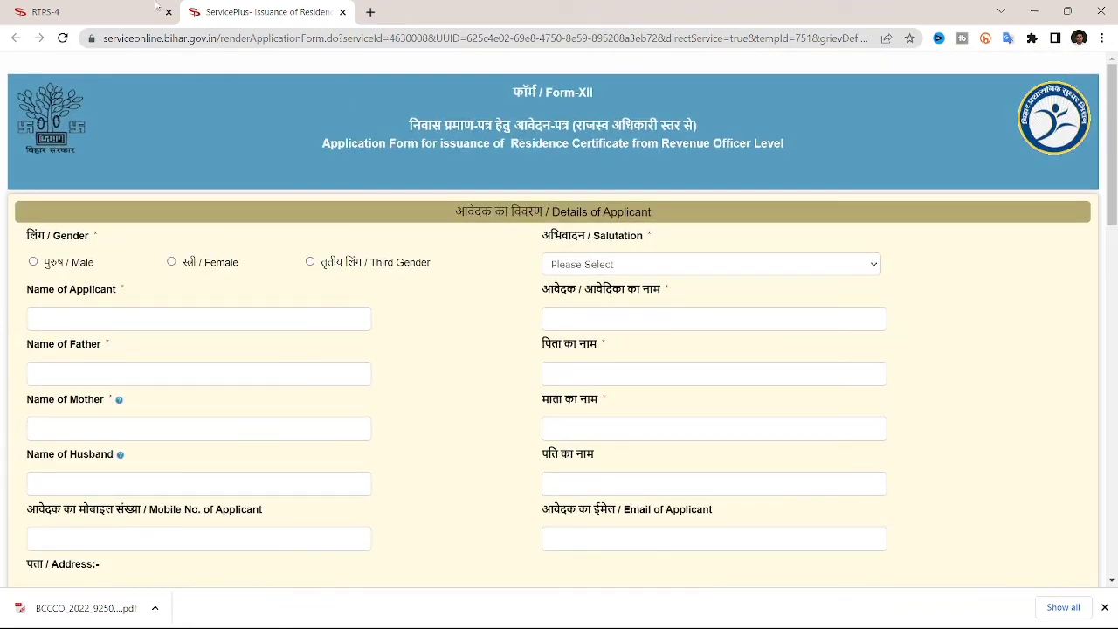
{"action": "left_click", "coordinate": [86, 5]}
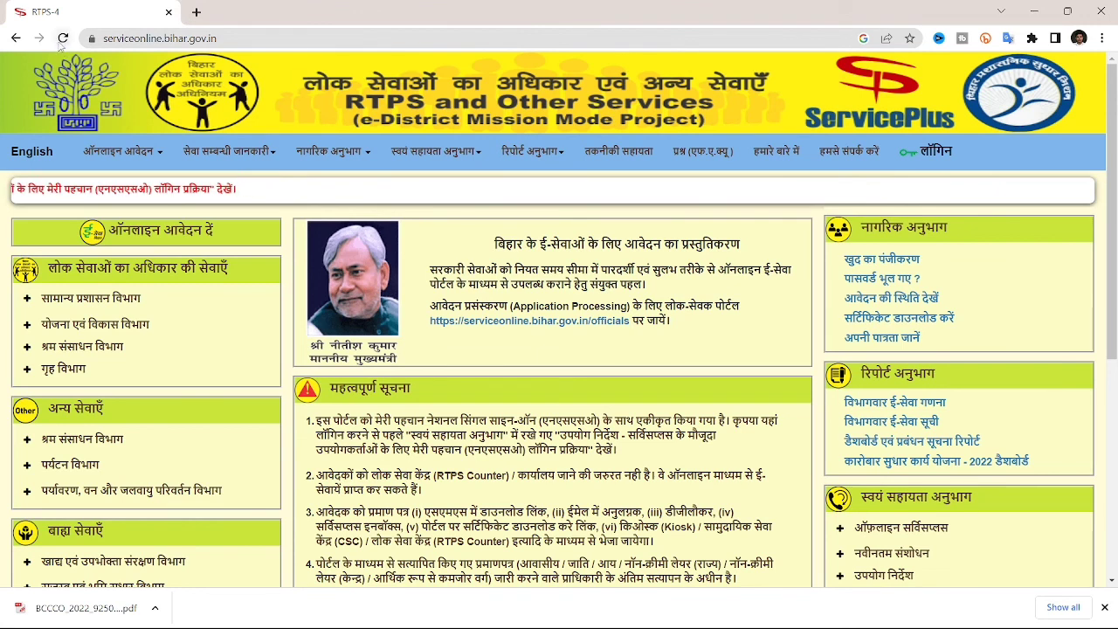
{"action": "left_click", "coordinate": [143, 153]}
{"action": "mouse_move", "coordinate": [149, 185]}
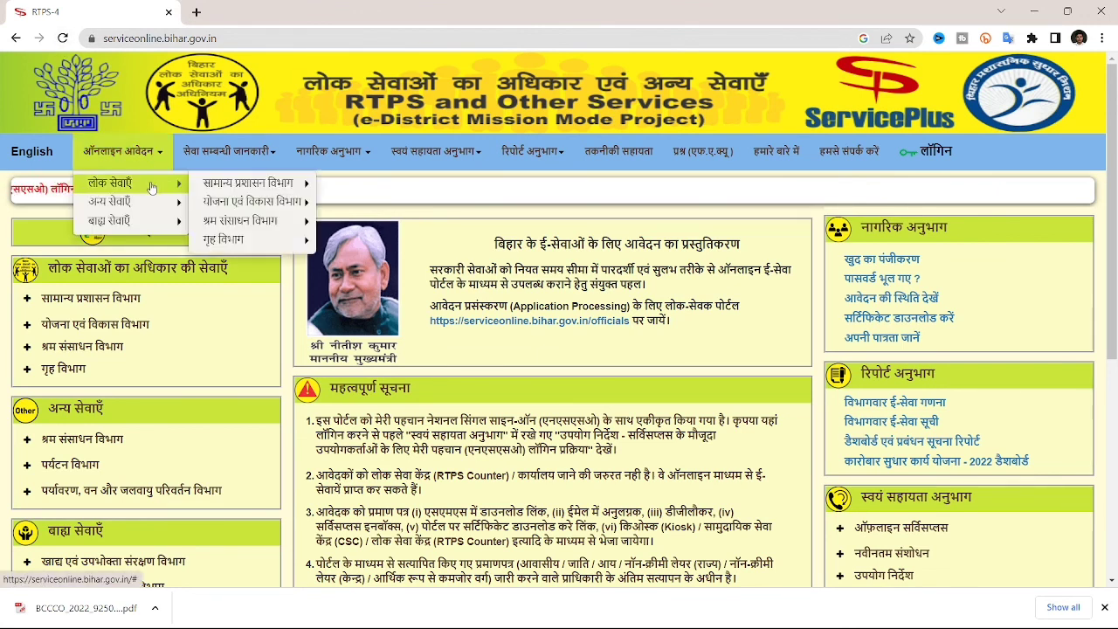
{"action": "mouse_move", "coordinate": [262, 184]}
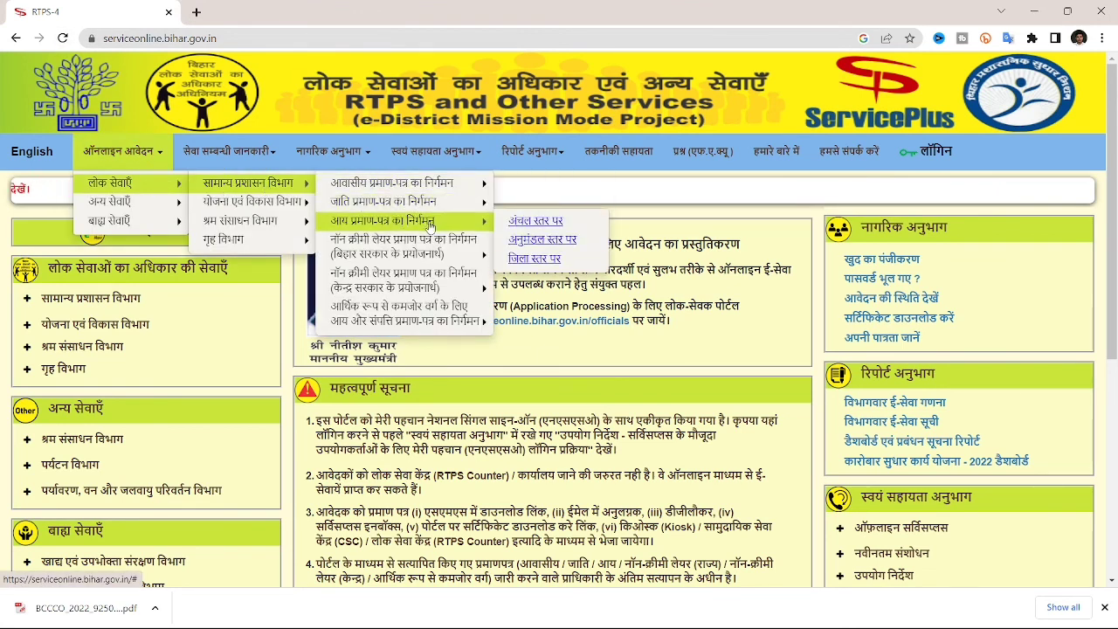
{"action": "left_click", "coordinate": [356, 201]}
{"action": "left_click", "coordinate": [122, 152]}
{"action": "mouse_move", "coordinate": [109, 184]}
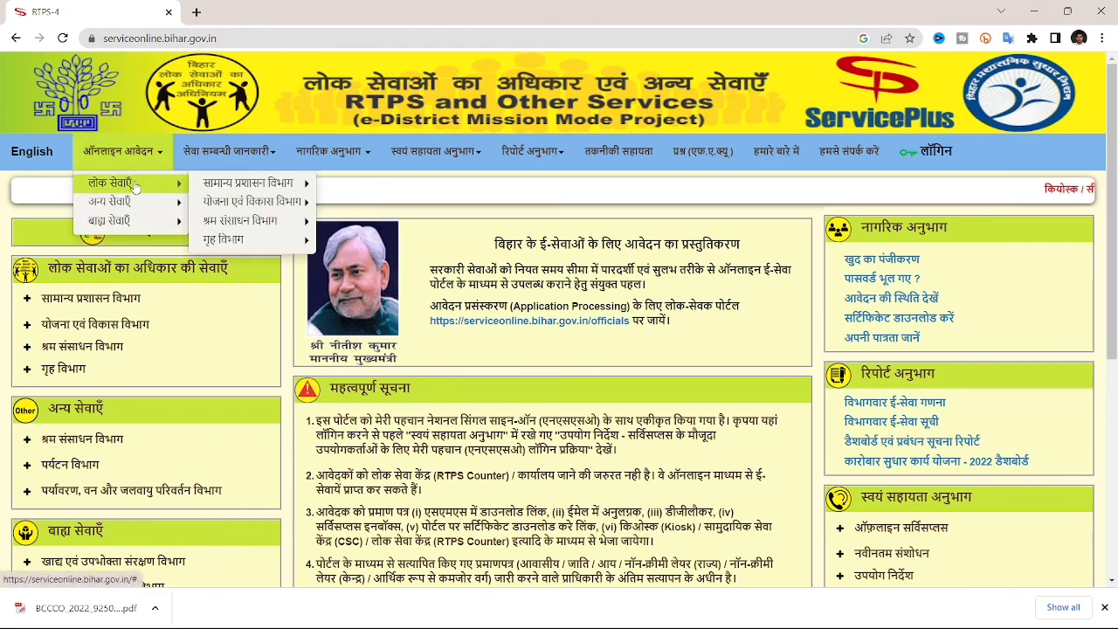
{"action": "mouse_move", "coordinate": [249, 183]}
{"action": "mouse_move", "coordinate": [397, 221]}
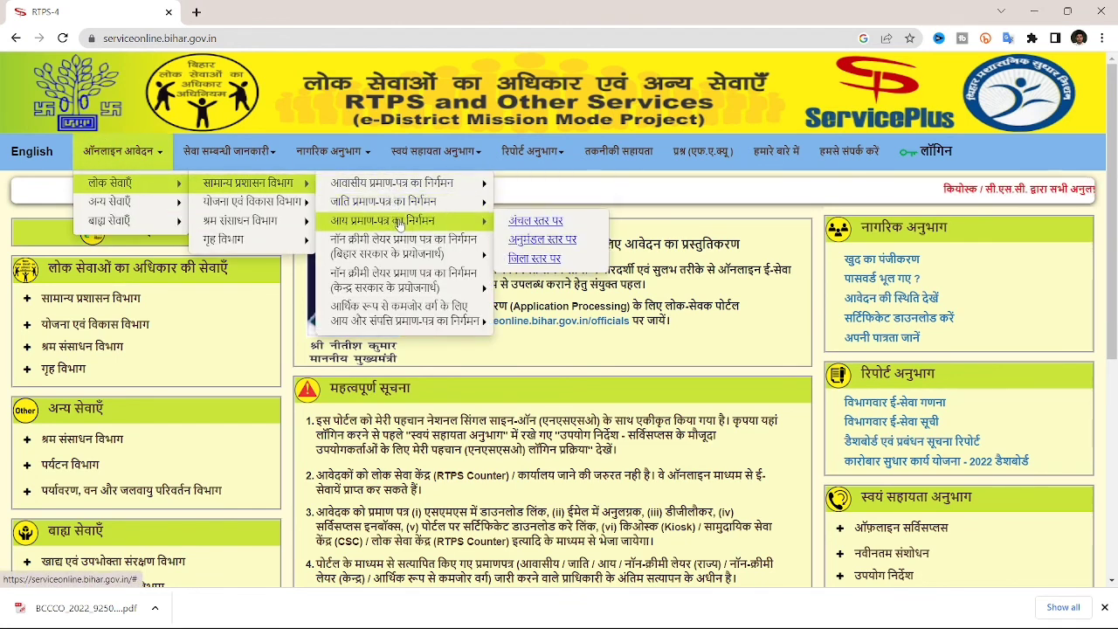
{"action": "left_click", "coordinate": [536, 222]}
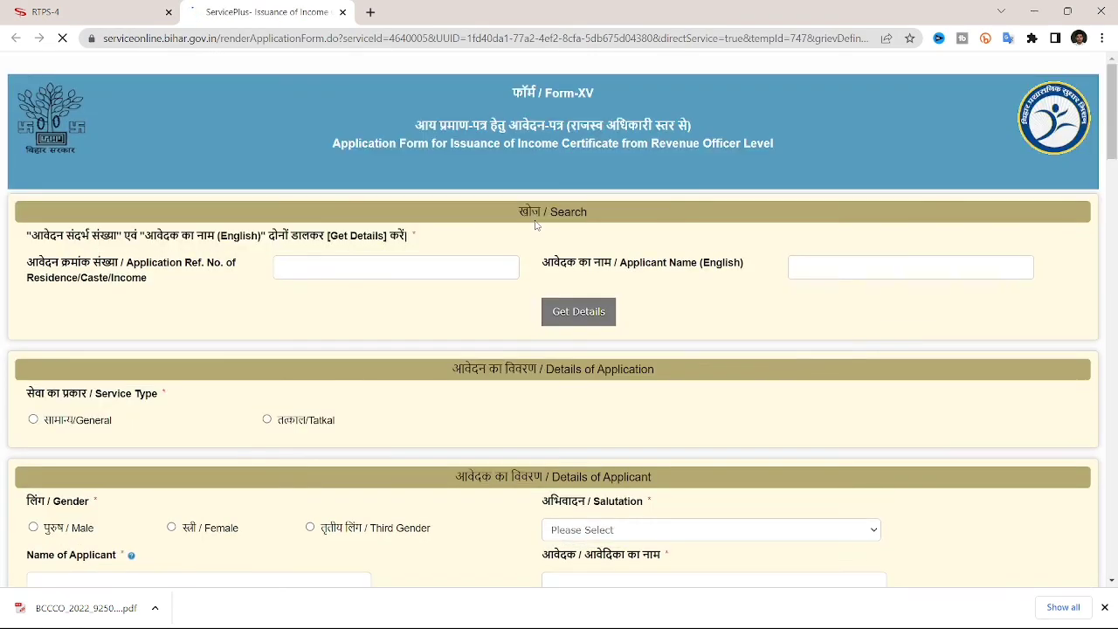
{"action": "scroll", "coordinate": [535, 225], "scroll_direction": "down", "scroll_amount": 5}
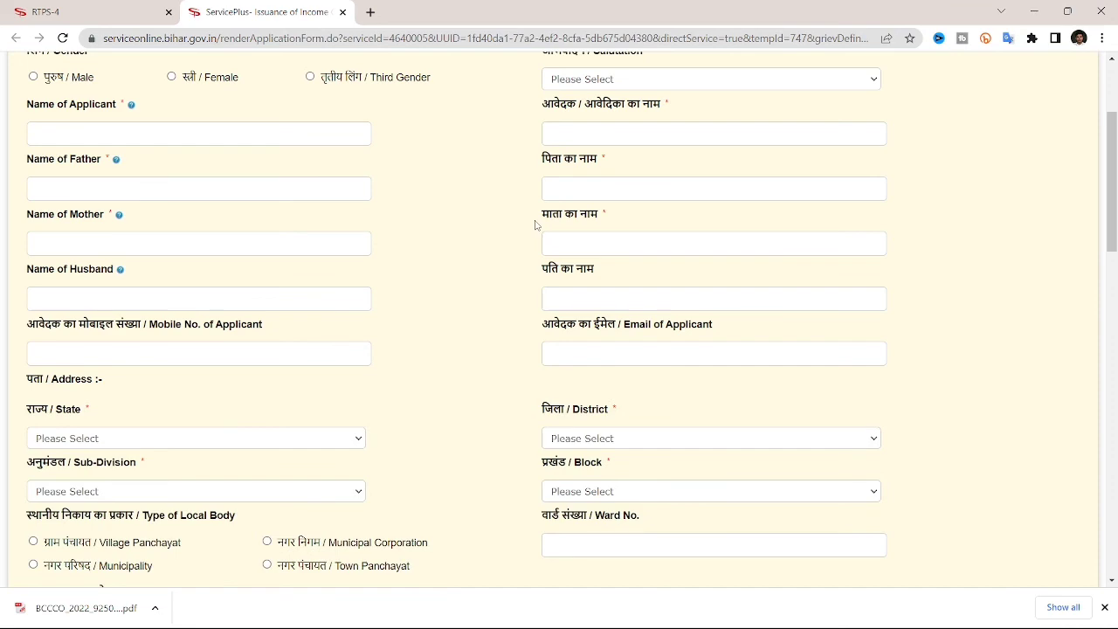
{"action": "scroll", "coordinate": [536, 225], "scroll_direction": "down", "scroll_amount": 10}
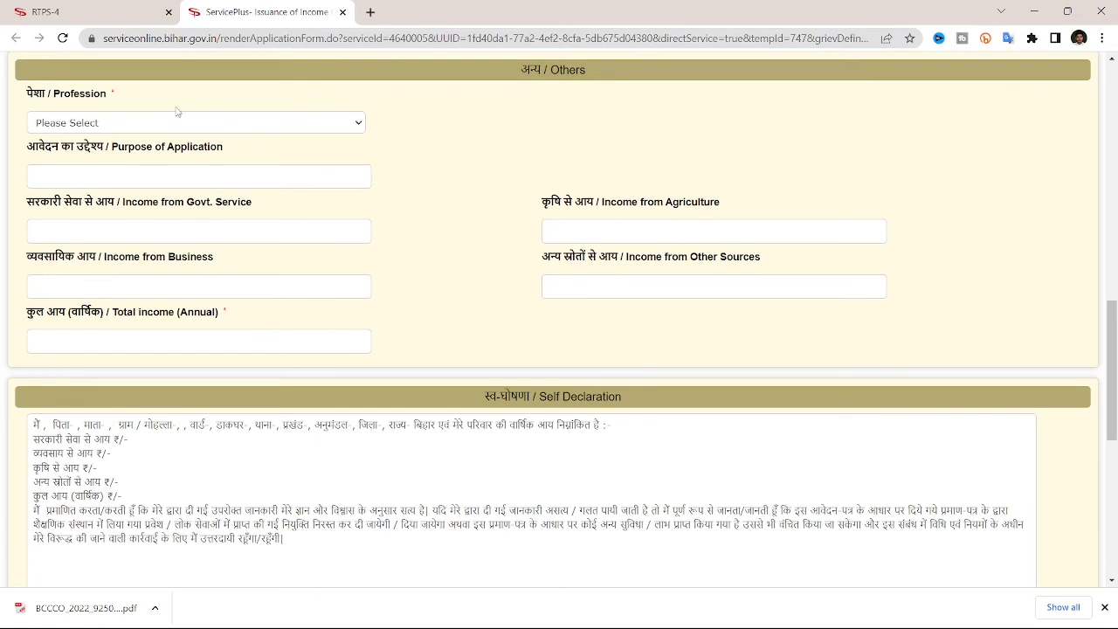
{"action": "left_click", "coordinate": [158, 120]}
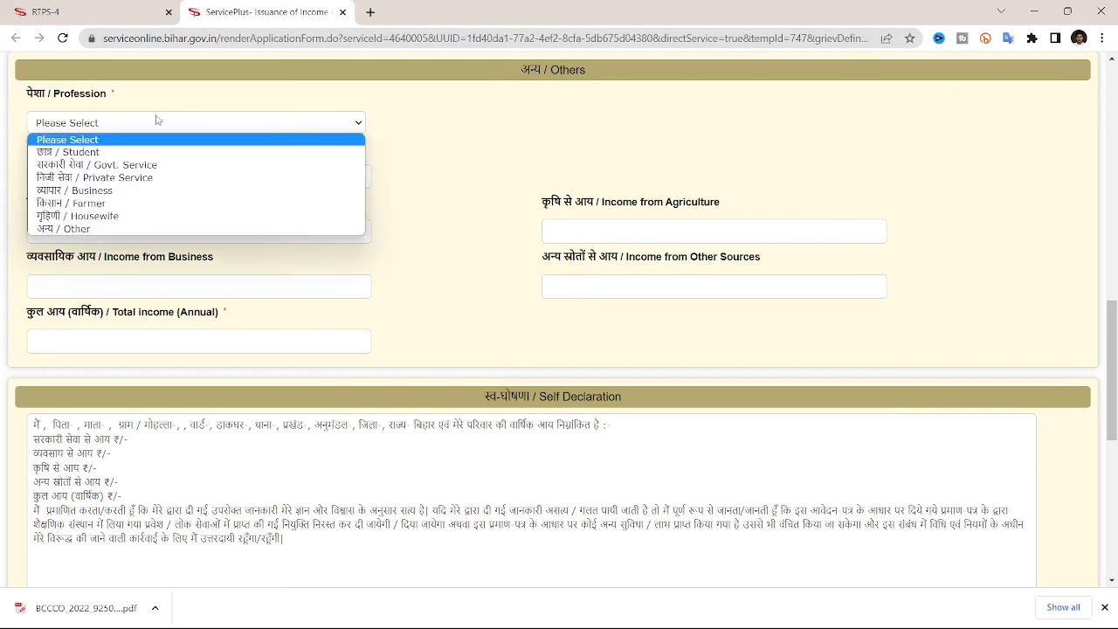
{"action": "left_click", "coordinate": [103, 152]}
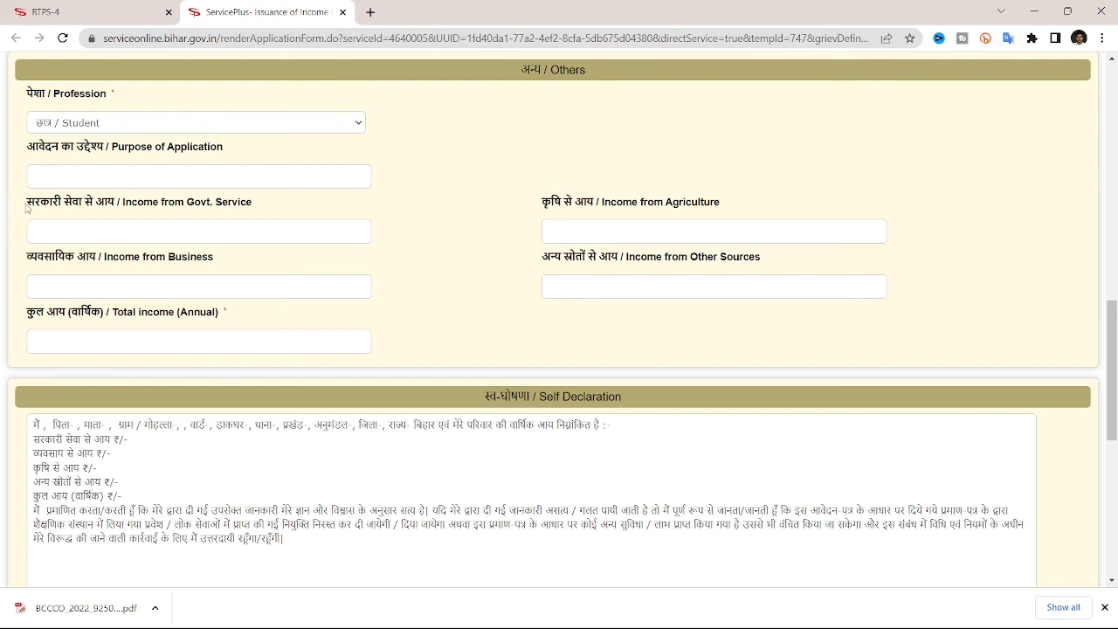
{"action": "left_click_drag", "start_coordinate": [27, 208], "coordinate": [125, 219]}
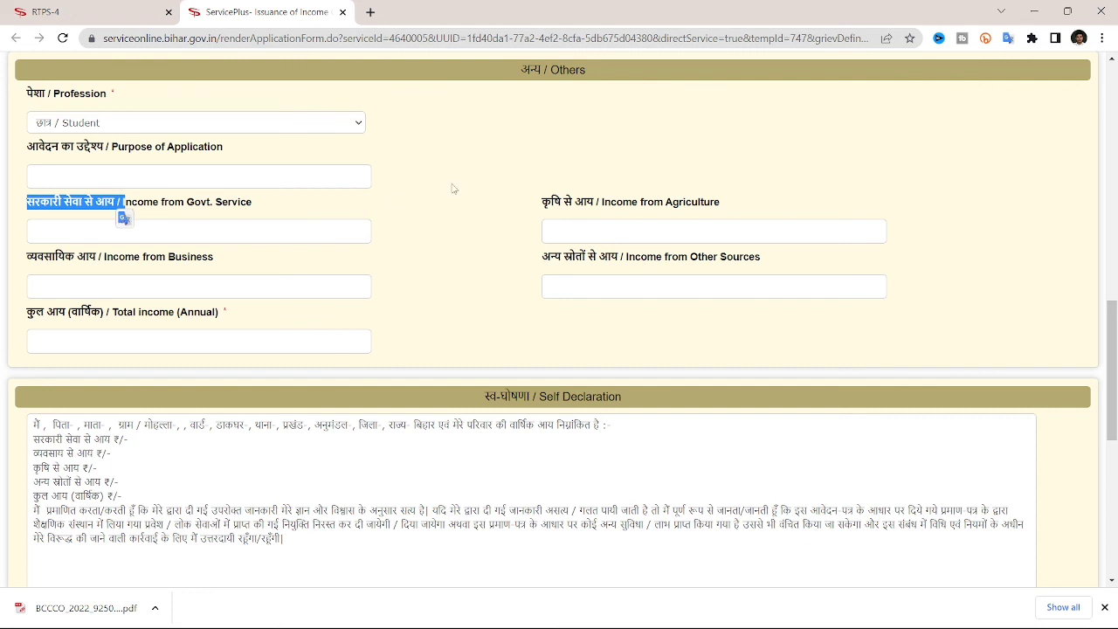
{"action": "left_click", "coordinate": [237, 240]}
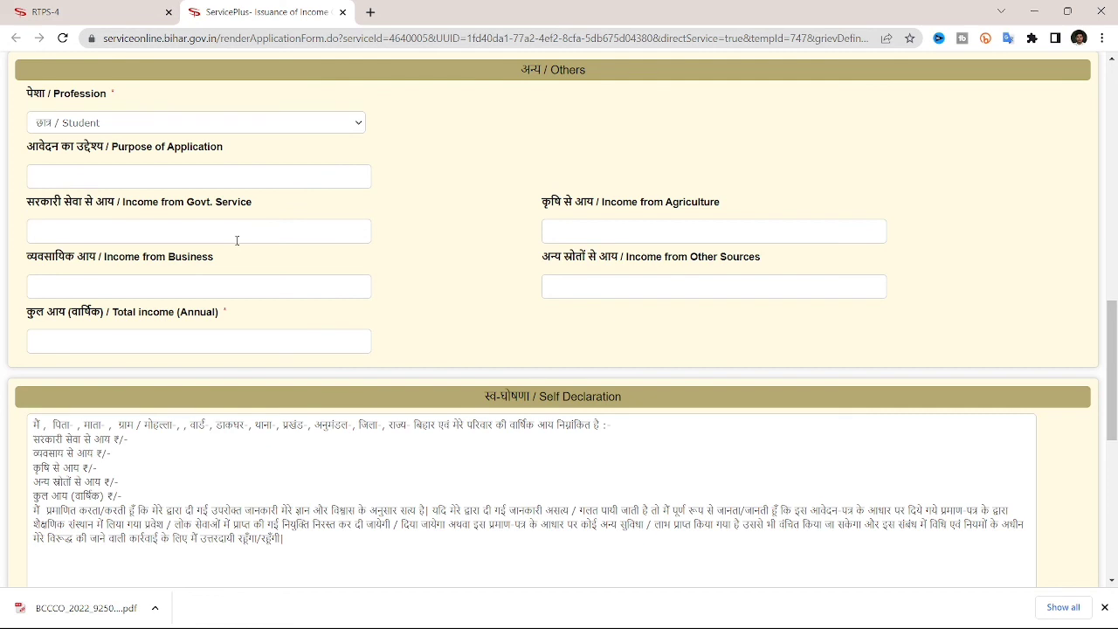
{"action": "type", "text": "102546"}
{"action": "key", "text": "ctrl+a"}
{"action": "key", "text": "BackSpace"}
{"action": "scroll", "coordinate": [369, 313], "scroll_direction": "down", "scroll_amount": 6}
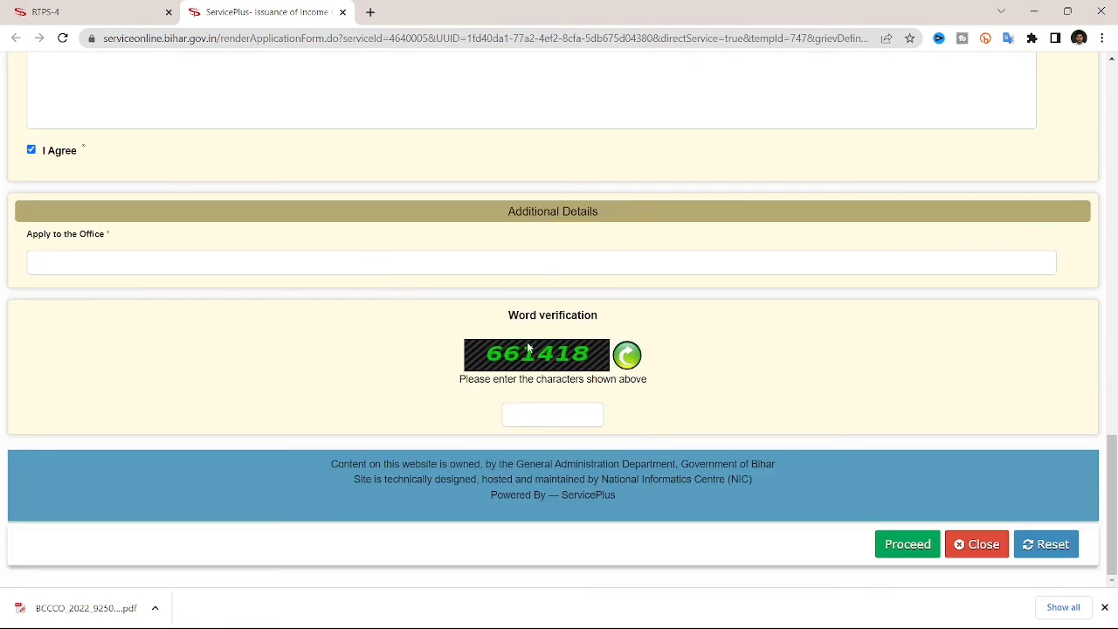
{"action": "left_click_drag", "start_coordinate": [529, 352], "coordinate": [554, 411]}
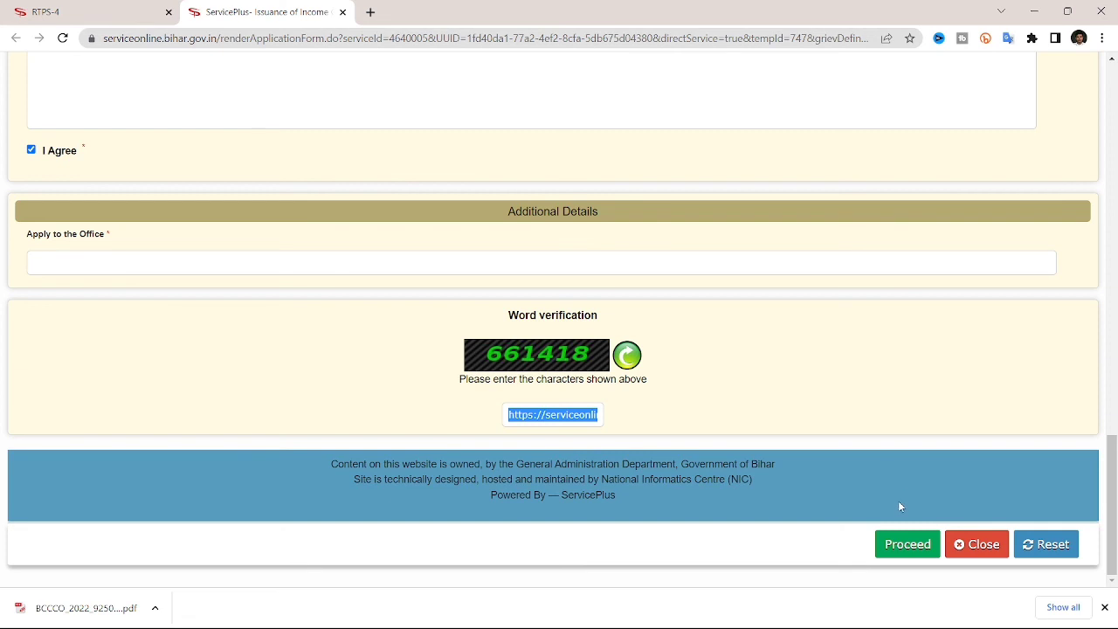
{"action": "left_click", "coordinate": [131, 11]}
{"action": "left_click", "coordinate": [343, 12]}
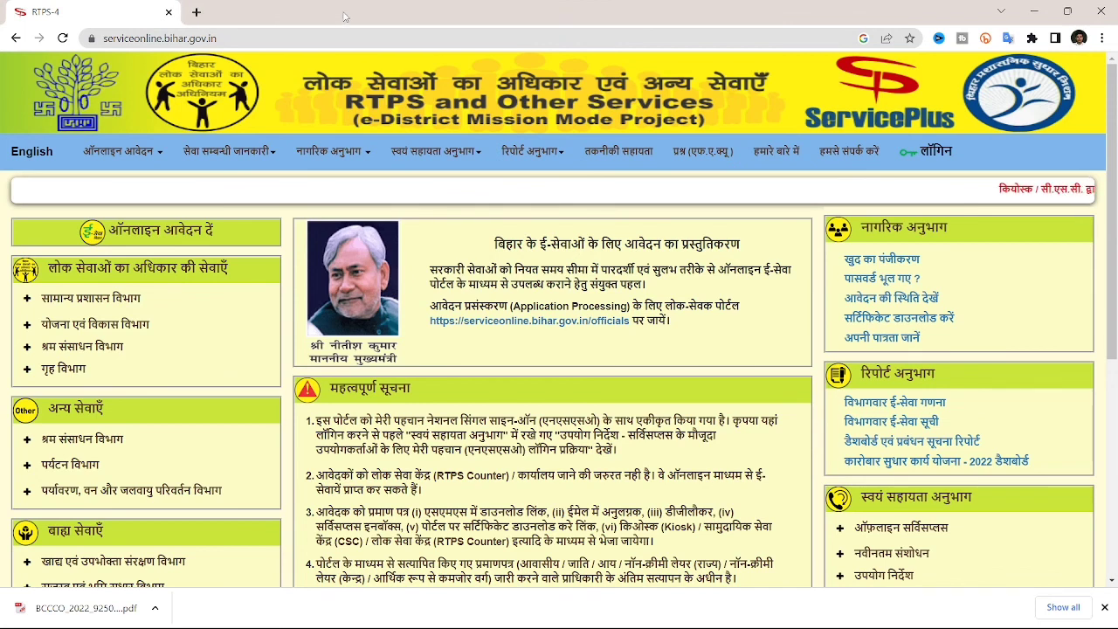